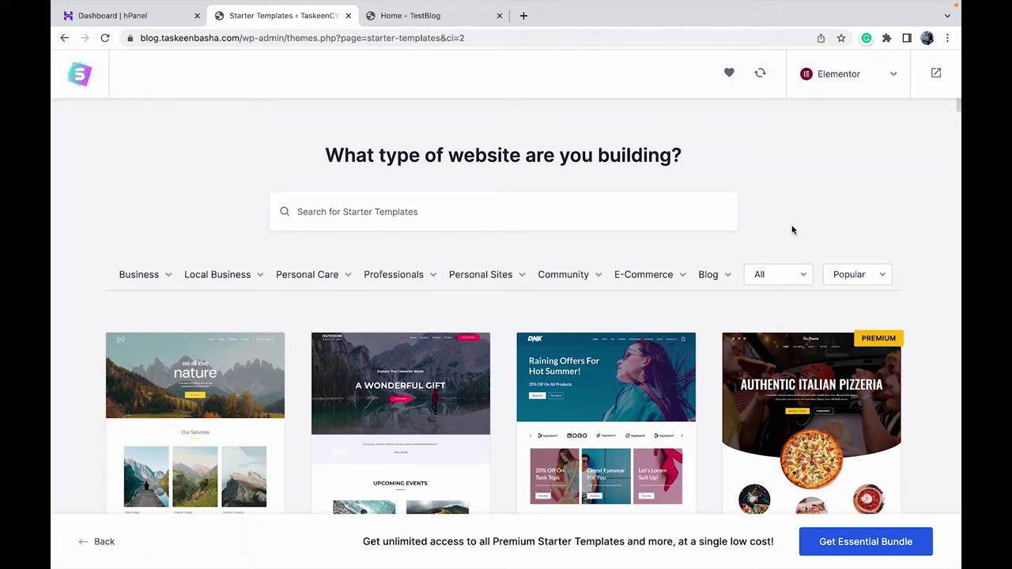
Filter the starter templates by the Blog category and choose the Sierra Nature template
{"action": "left_click", "coordinate": [709, 280]}
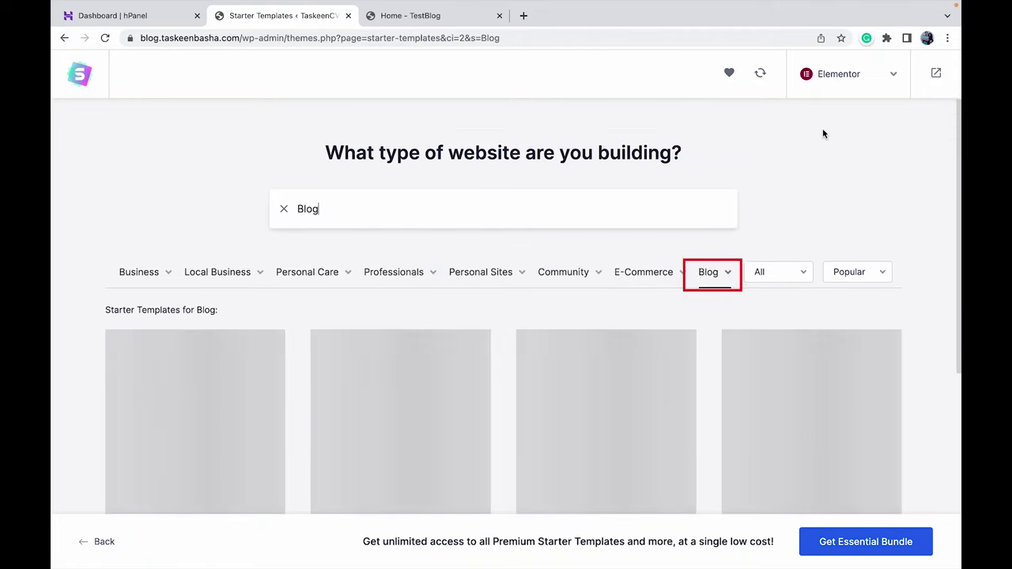
{"action": "scroll", "coordinate": [822, 130], "scroll_direction": "down", "scroll_amount": 2}
{"action": "scroll", "coordinate": [822, 133], "scroll_direction": "down", "scroll_amount": 2}
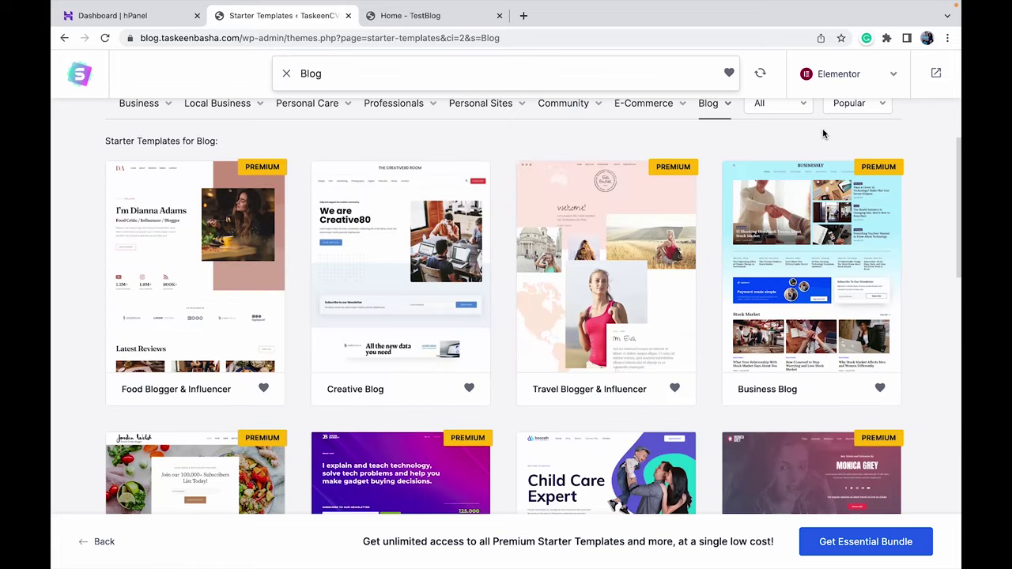
{"action": "scroll", "coordinate": [822, 134], "scroll_direction": "down", "scroll_amount": 1}
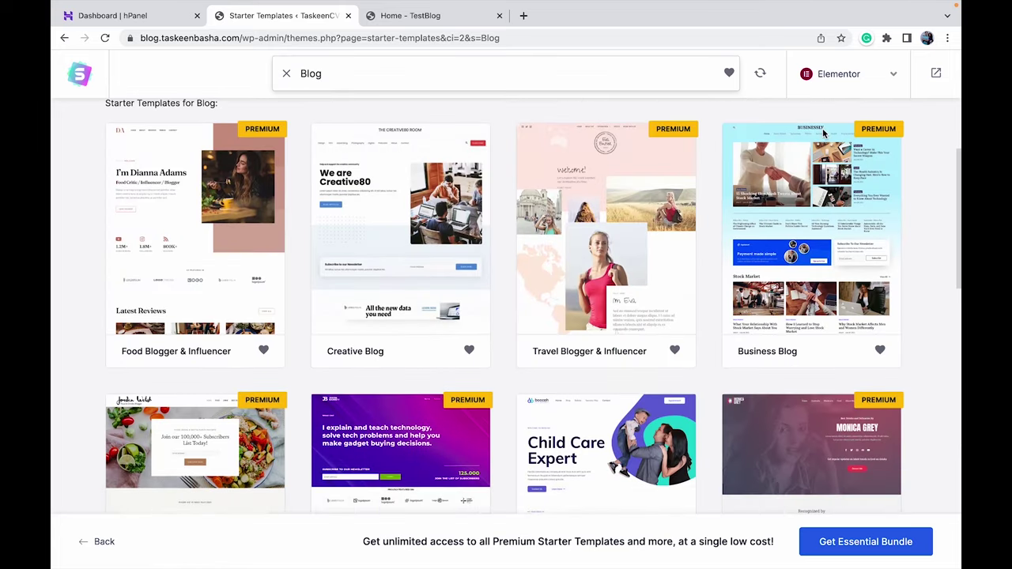
{"action": "scroll", "coordinate": [824, 134], "scroll_direction": "down", "scroll_amount": 4}
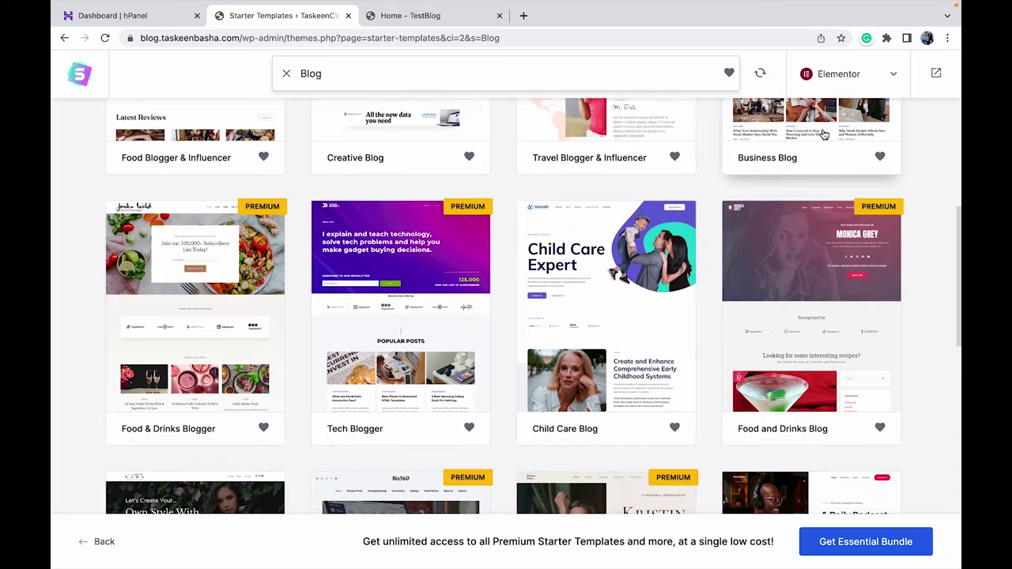
{"action": "scroll", "coordinate": [822, 135], "scroll_direction": "down", "scroll_amount": 13}
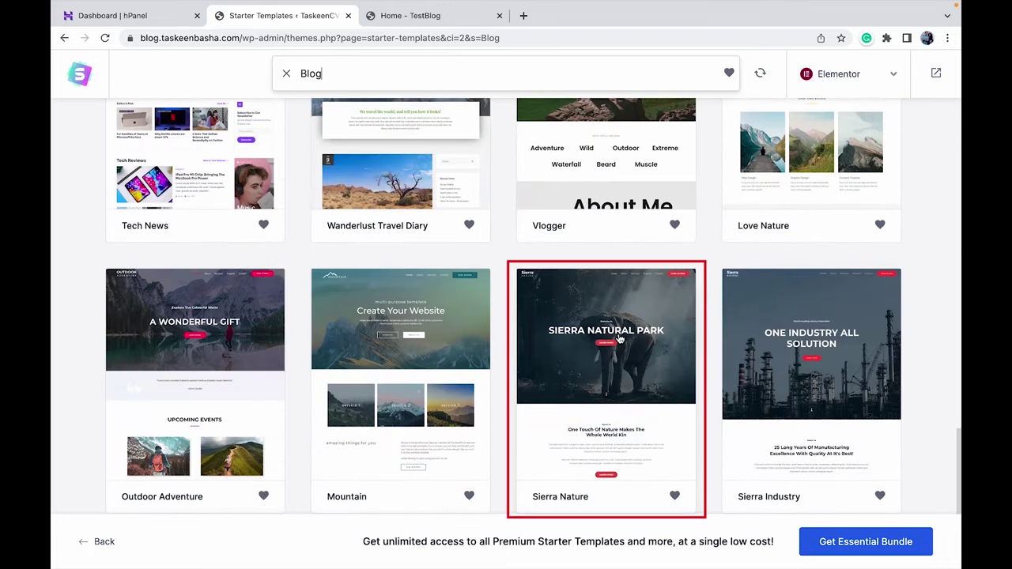
{"action": "left_click", "coordinate": [620, 338]}
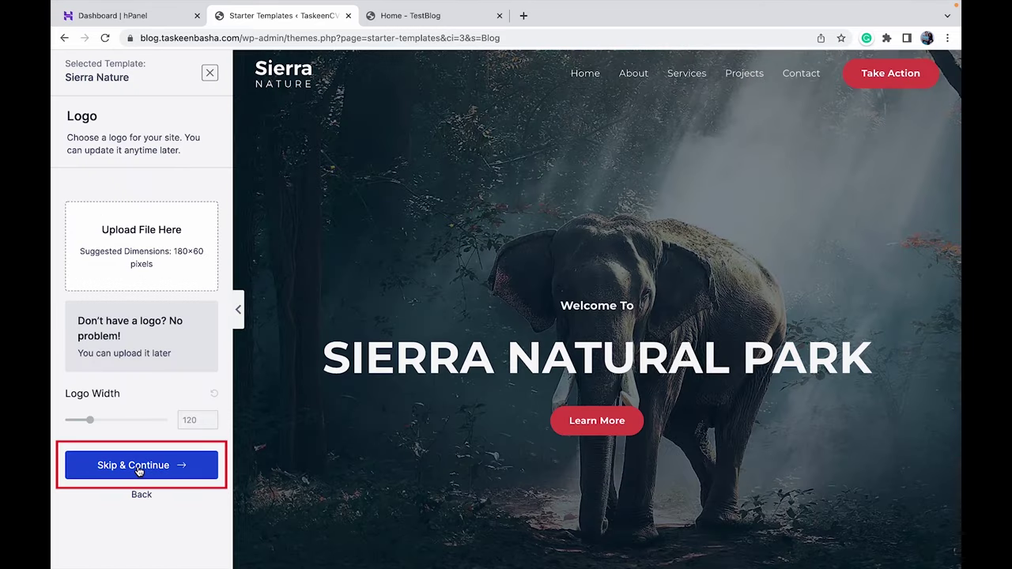
Skip the logo upload, keep the template's default colors and fonts, and skip the plugin update requirement
{"action": "left_click", "coordinate": [138, 467]}
{"action": "scroll", "coordinate": [146, 435], "scroll_direction": "down", "scroll_amount": 3}
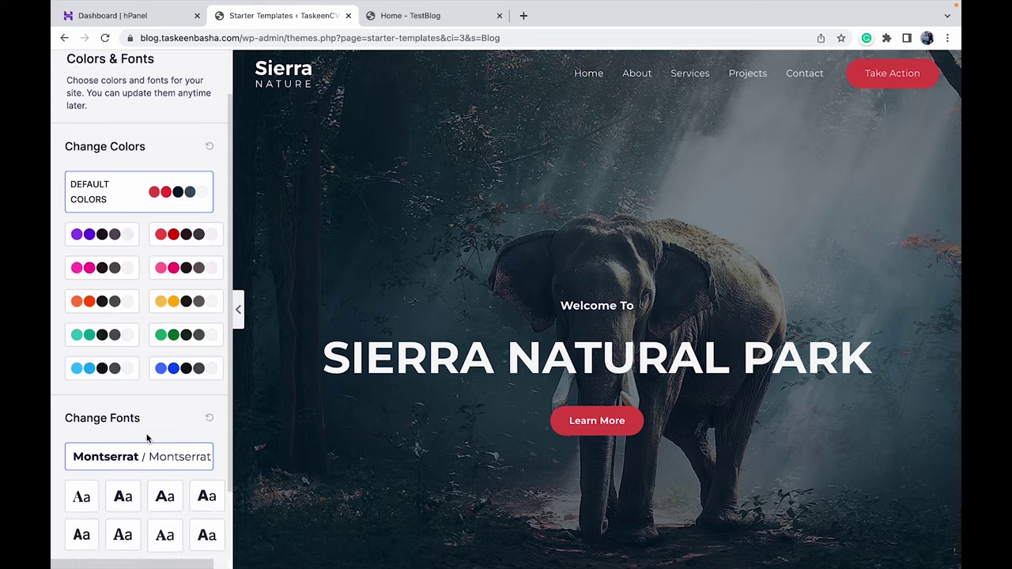
{"action": "left_click", "coordinate": [119, 498]}
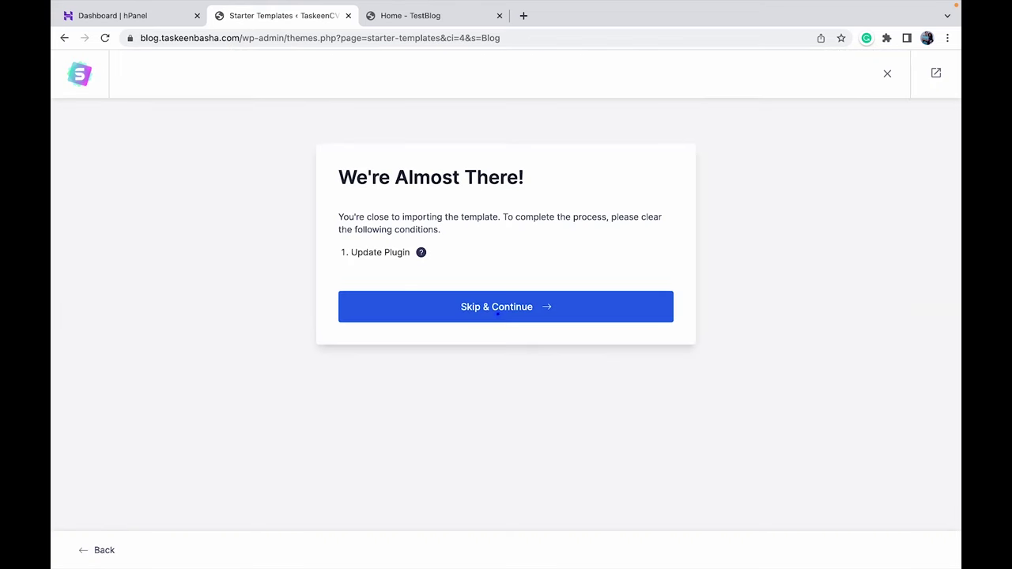
{"action": "left_click", "coordinate": [498, 313]}
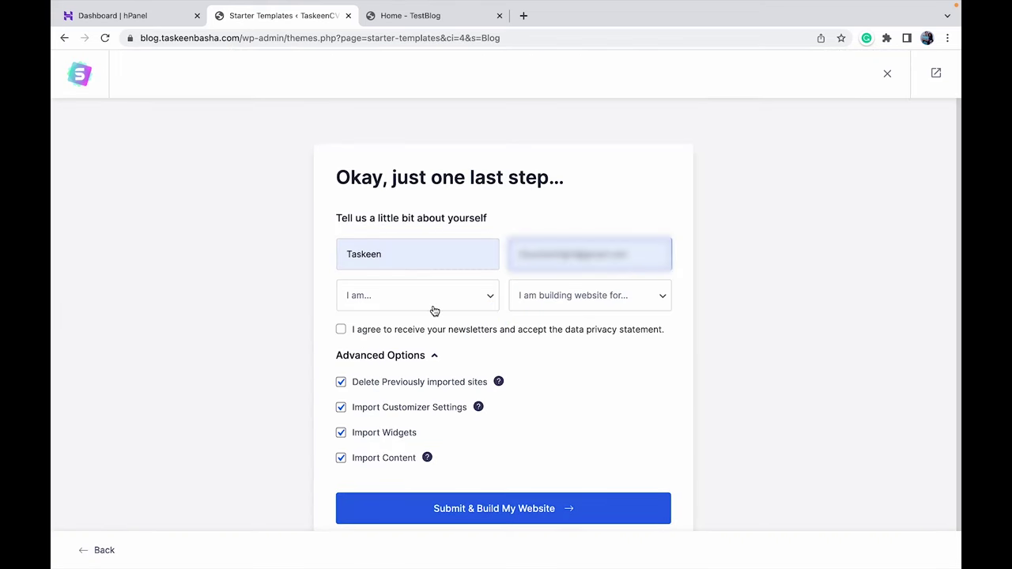
Select the user type and whom the website is for, and submit the form to build the website
{"action": "left_click", "coordinate": [431, 305]}
{"action": "left_click", "coordinate": [406, 310]}
{"action": "left_click", "coordinate": [534, 302]}
{"action": "left_click", "coordinate": [536, 312]}
{"action": "left_click", "coordinate": [471, 515]}
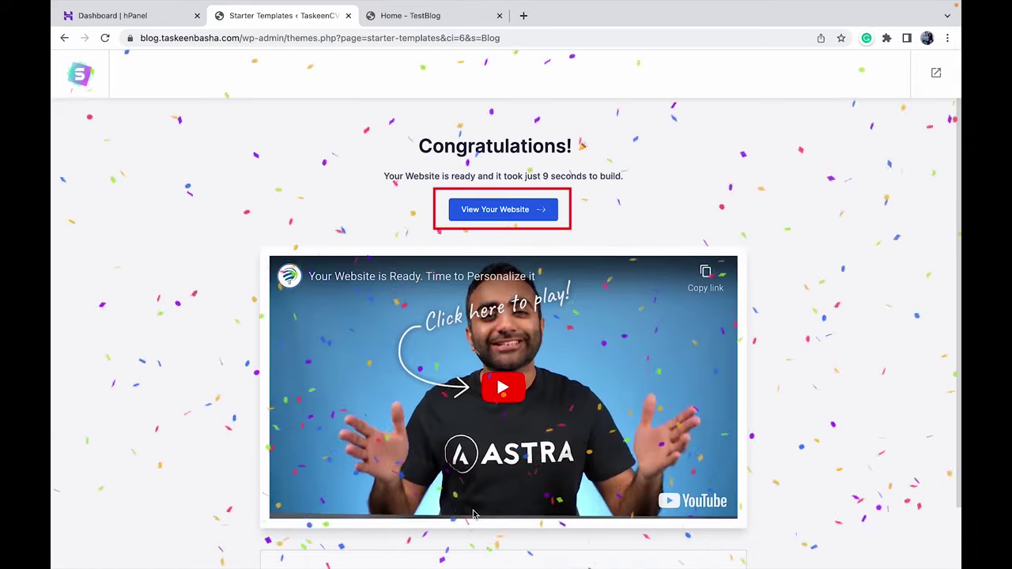
Open the built website's home page in Elementor and delete the Learn More button from the hero section
{"action": "left_click", "coordinate": [494, 210]}
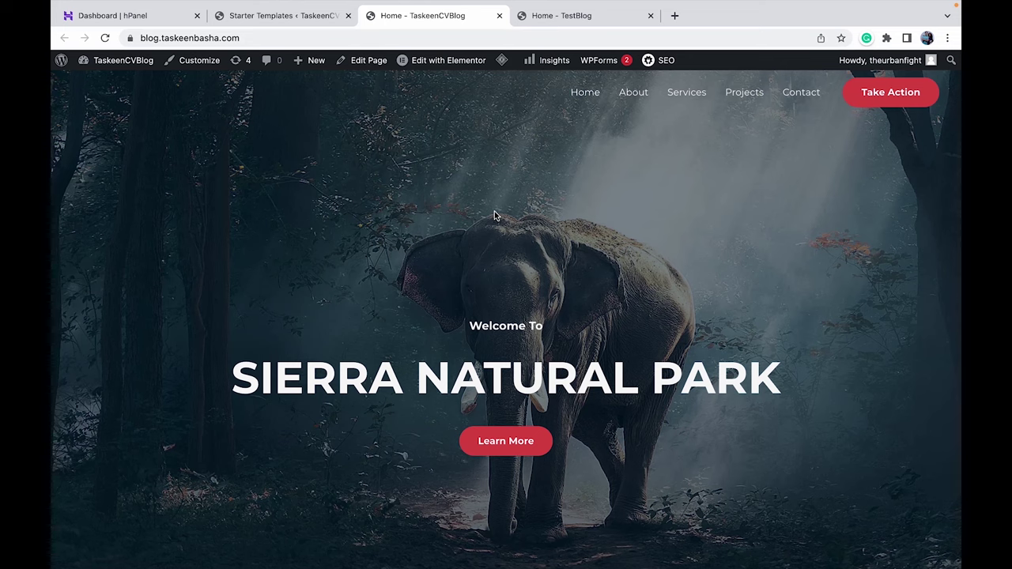
{"action": "mouse_move", "coordinate": [445, 67]}
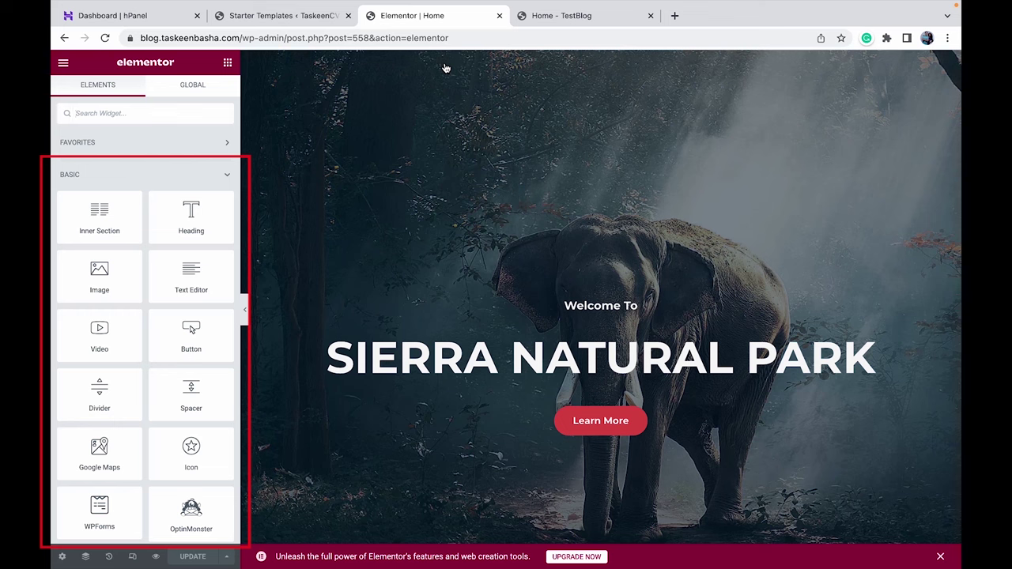
{"action": "right_click", "coordinate": [598, 423]}
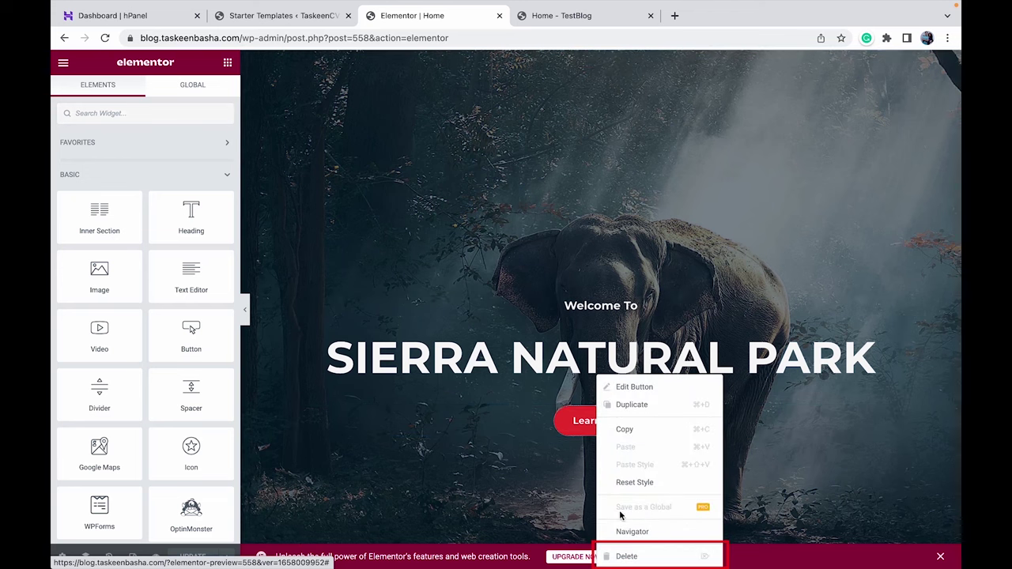
{"action": "left_click", "coordinate": [622, 562]}
Delete the unneeded sections below the About part, including the Services and "Get started" sections, and update the page
{"action": "scroll", "coordinate": [662, 388], "scroll_direction": "down", "scroll_amount": 10}
{"action": "scroll", "coordinate": [659, 382], "scroll_direction": "down", "scroll_amount": 4}
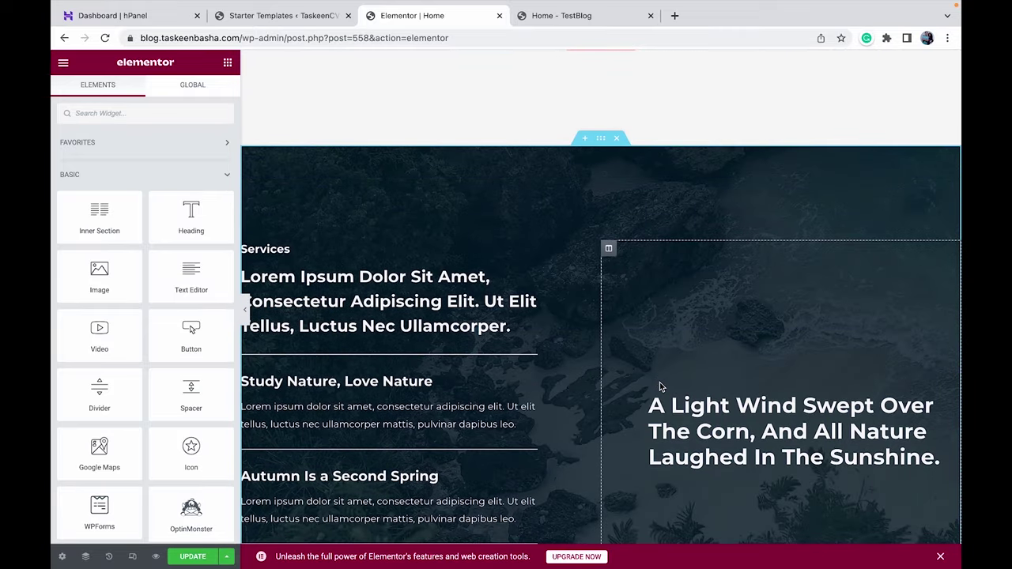
{"action": "scroll", "coordinate": [619, 237], "scroll_direction": "down", "scroll_amount": 1}
{"action": "left_click", "coordinate": [617, 111]}
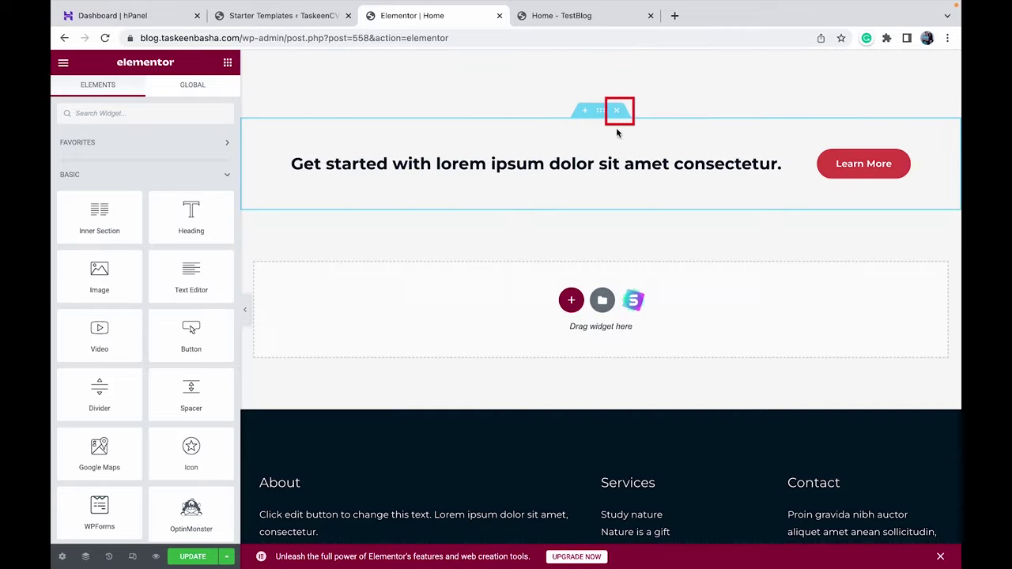
{"action": "left_click", "coordinate": [619, 110]}
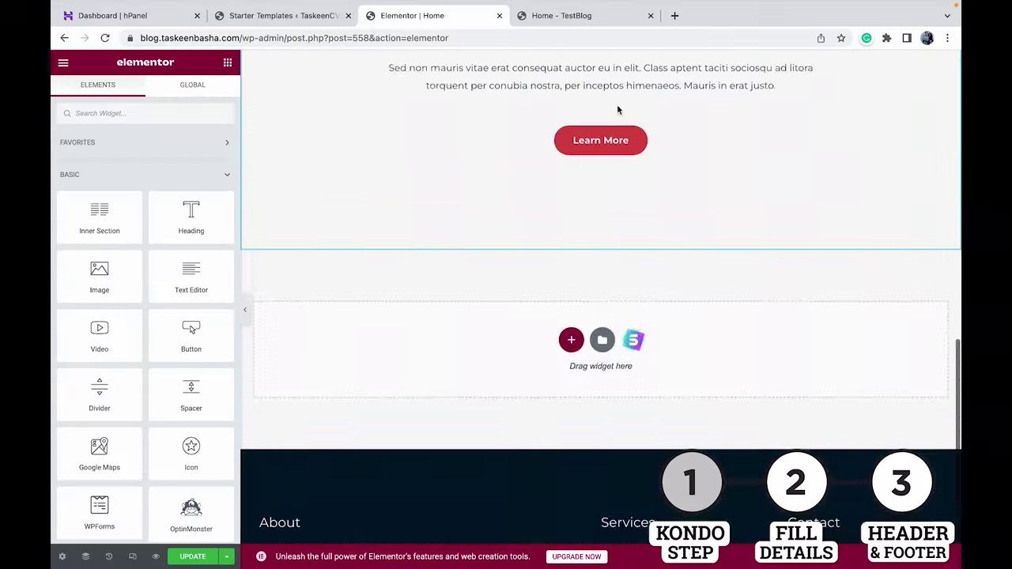
{"action": "scroll", "coordinate": [616, 104], "scroll_direction": "up", "scroll_amount": 10}
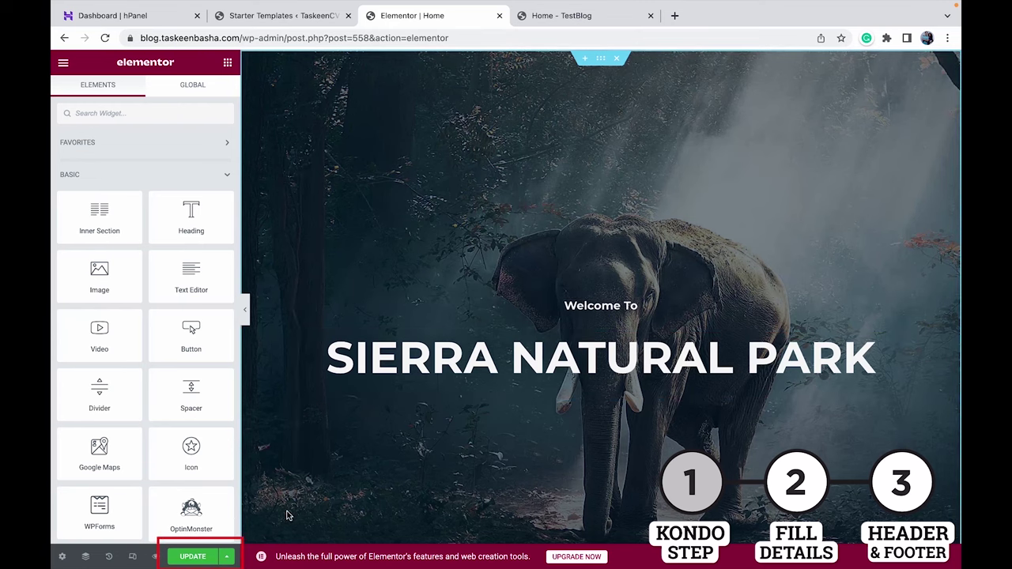
{"action": "left_click", "coordinate": [192, 558]}
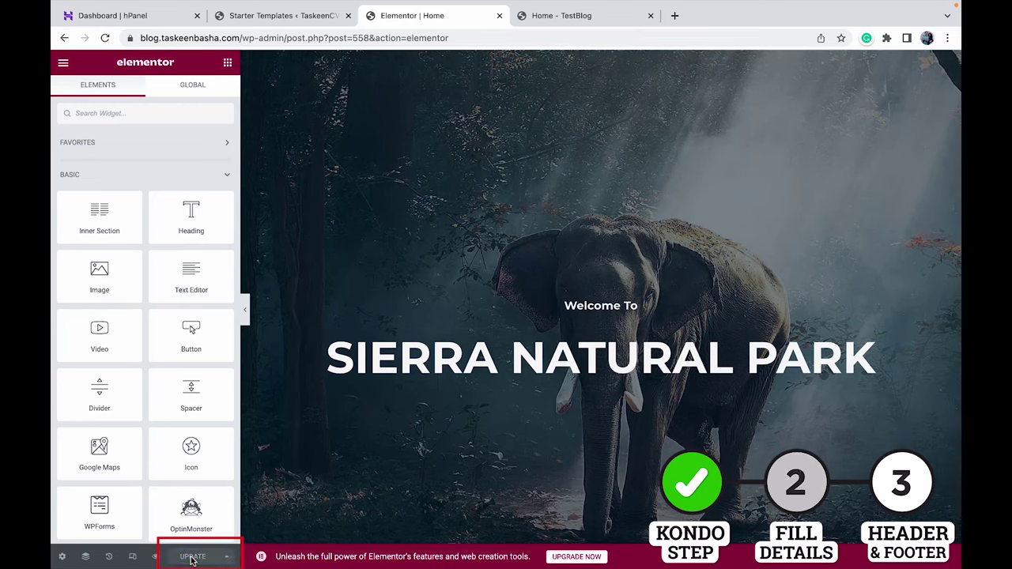
Replace the "Sierra Natural Park" hero heading with a blog title made of the owner's first name and "blog"
{"action": "double_click", "coordinate": [566, 352]}
{"action": "triple_click", "coordinate": [565, 352]}
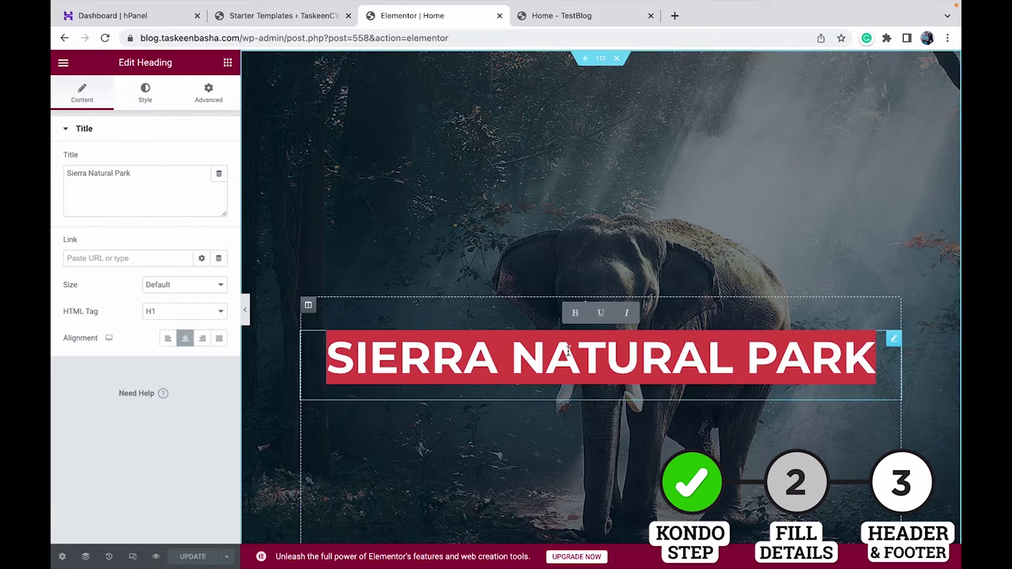
{"action": "type", "text": "Taskeen's blog"}
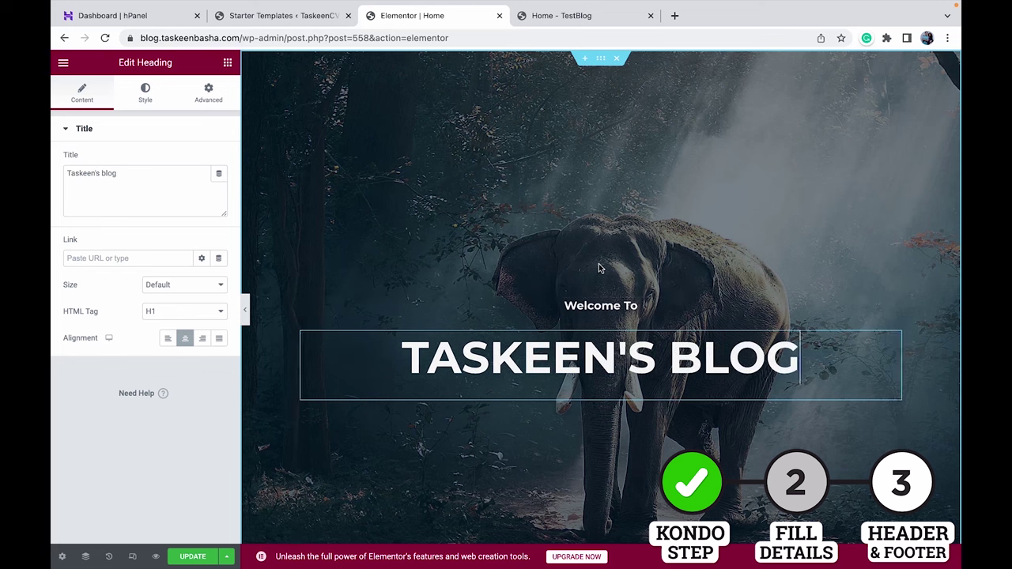
Replace the heading of the About Me section with "A nocturnal, Harry Potter fanatic."
{"action": "scroll", "coordinate": [571, 309], "scroll_direction": "down", "scroll_amount": 7}
{"action": "left_click", "coordinate": [571, 310]}
{"action": "triple_click", "coordinate": [571, 310]}
{"action": "type", "text": "A no"}
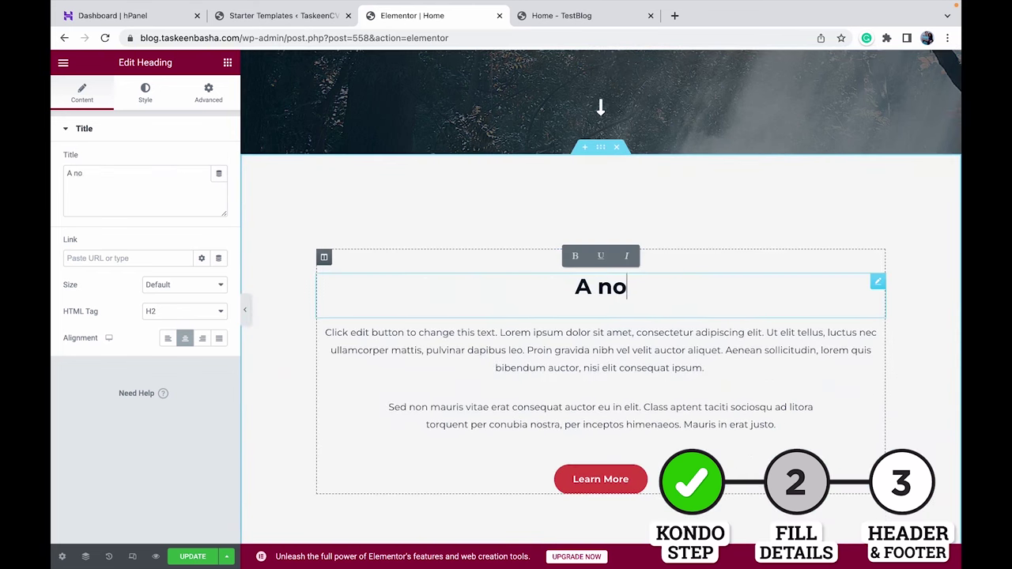
{"action": "type", "text": "cturnal, Harry Potter fanatic."}
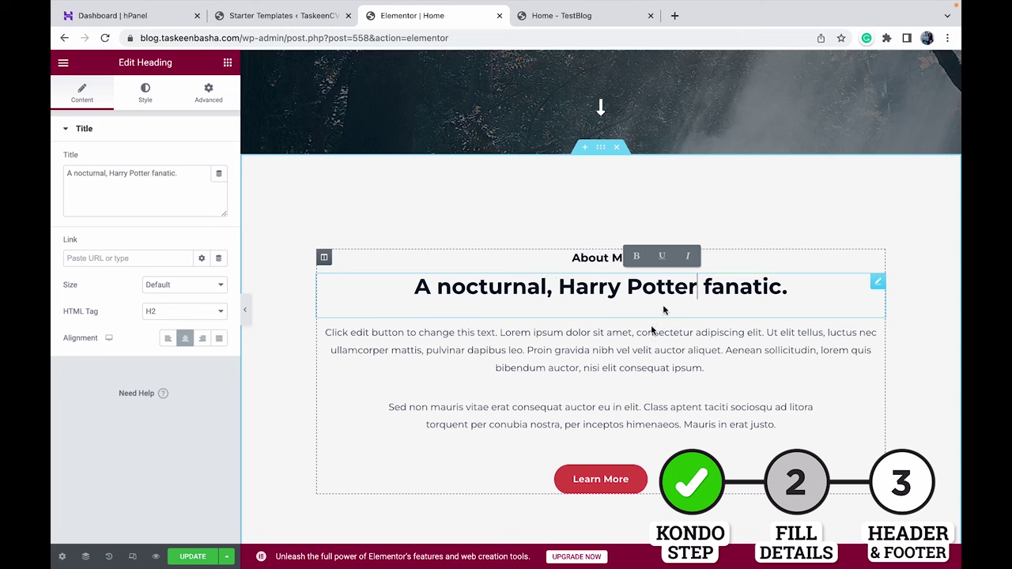
Delete the second About Me paragraph and rewrite the first as an introduction starting "The world is moving faster than I expect it to"
{"action": "triple_click", "coordinate": [611, 365]}
{"action": "left_click", "coordinate": [632, 419]}
{"action": "right_click", "coordinate": [632, 419]}
{"action": "left_click", "coordinate": [679, 521]}
{"action": "triple_click", "coordinate": [601, 350]}
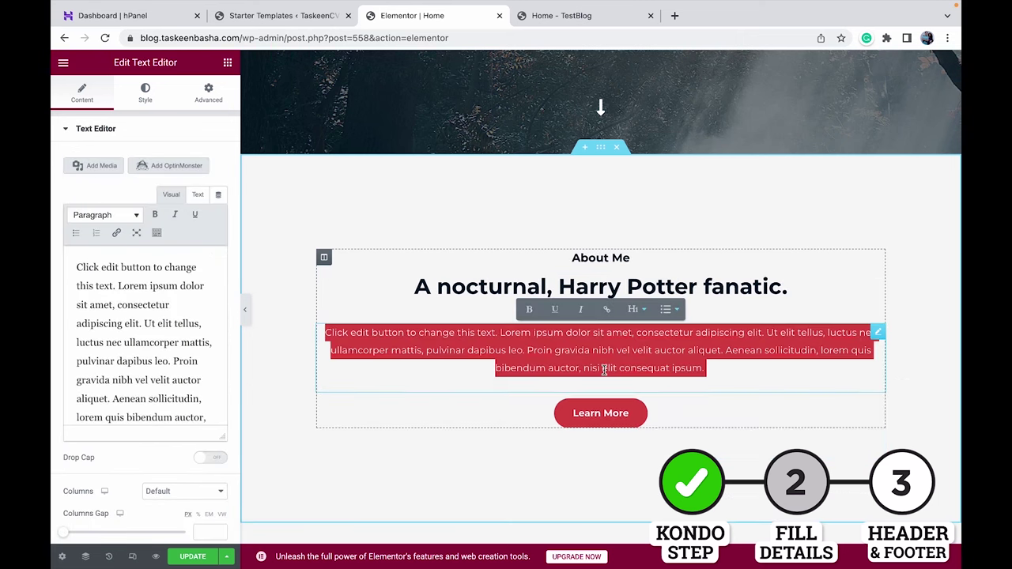
{"action": "type", "text": "The world is moving faster than I expect it to and this is my way of documenting what makes sense to me and asking questions when it doesn't."}
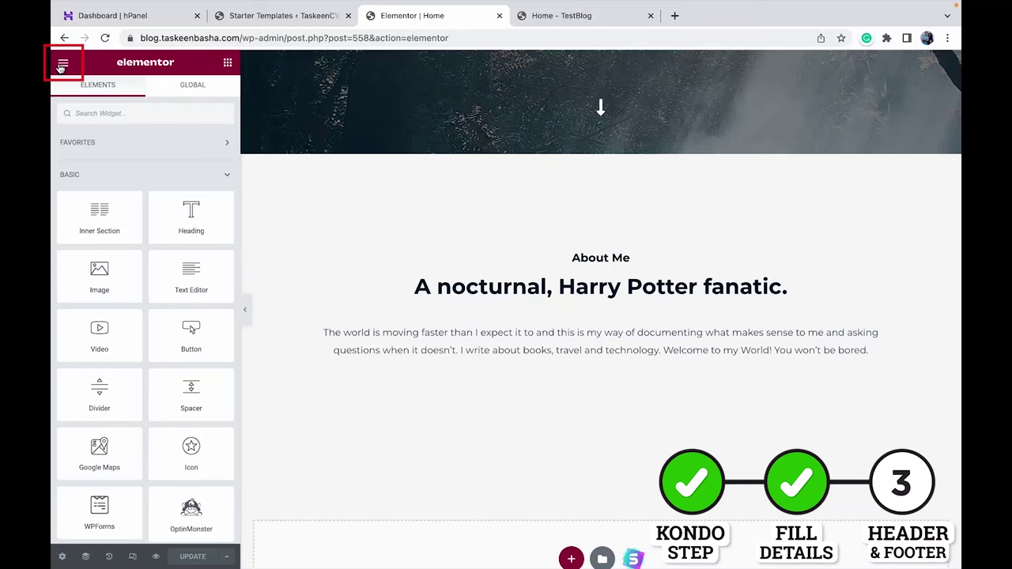
Leave the Elementor editor for the live page and look over its footer and header
{"action": "left_click", "coordinate": [61, 65]}
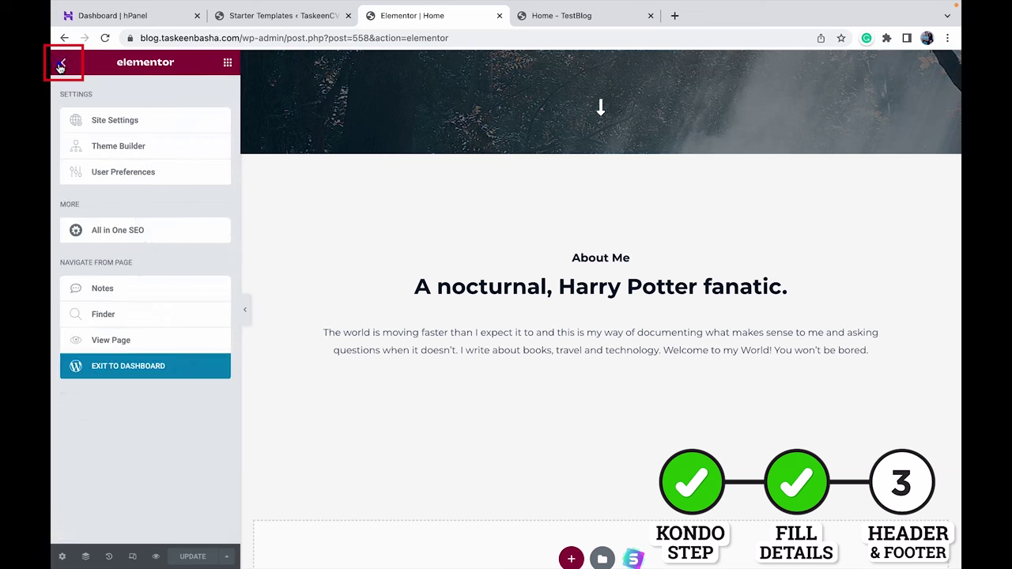
{"action": "left_click", "coordinate": [161, 341]}
{"action": "scroll", "coordinate": [235, 301], "scroll_direction": "down", "scroll_amount": 2}
{"action": "scroll", "coordinate": [237, 305], "scroll_direction": "down", "scroll_amount": 6}
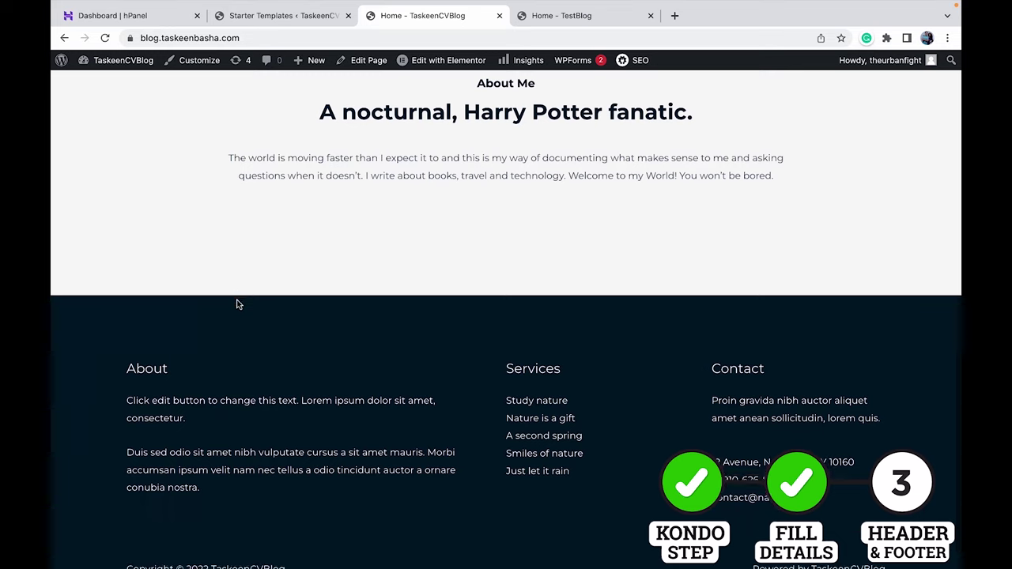
{"action": "scroll", "coordinate": [236, 304], "scroll_direction": "up", "scroll_amount": 10}
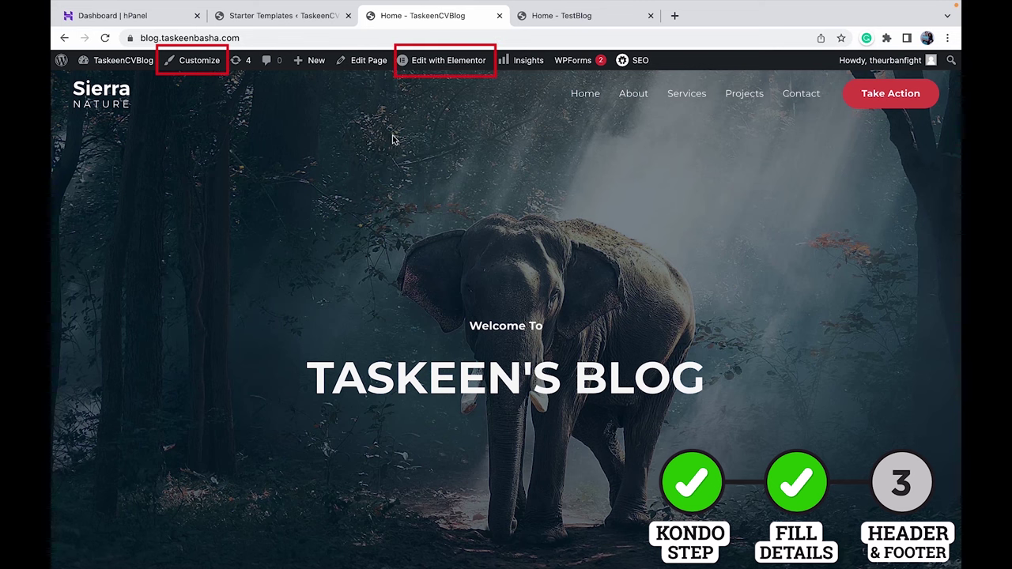
Open the theme customizer's Header Builder and remove the Sierra Nature logo from the Site Title & Logo element
{"action": "left_click", "coordinate": [201, 69]}
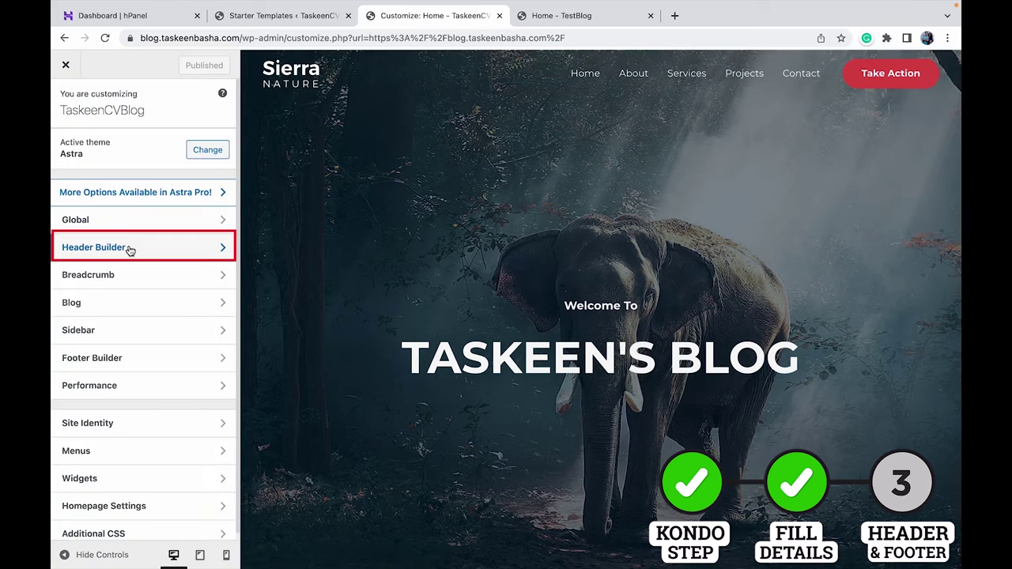
{"action": "left_click", "coordinate": [130, 250]}
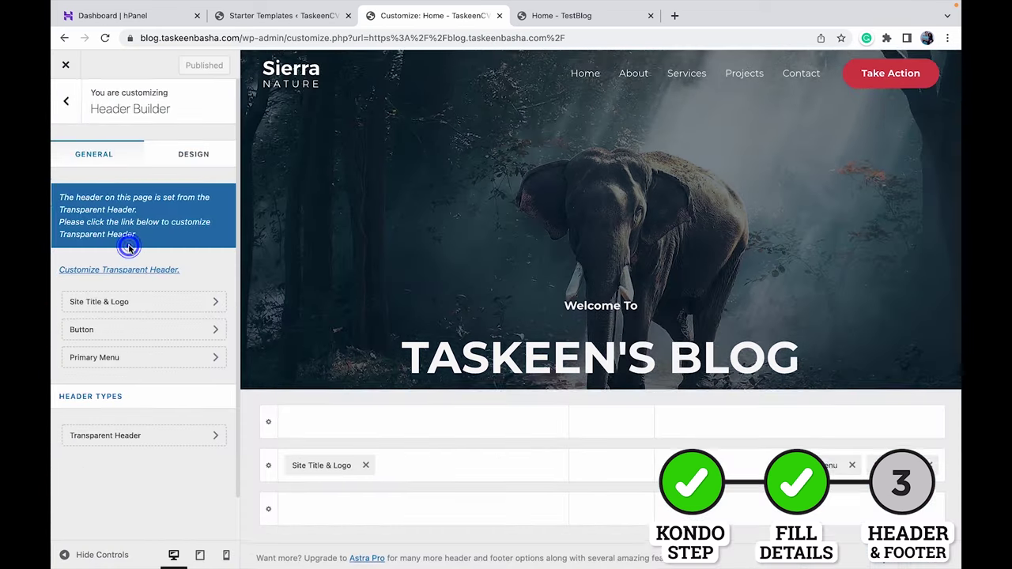
{"action": "left_click", "coordinate": [114, 313]}
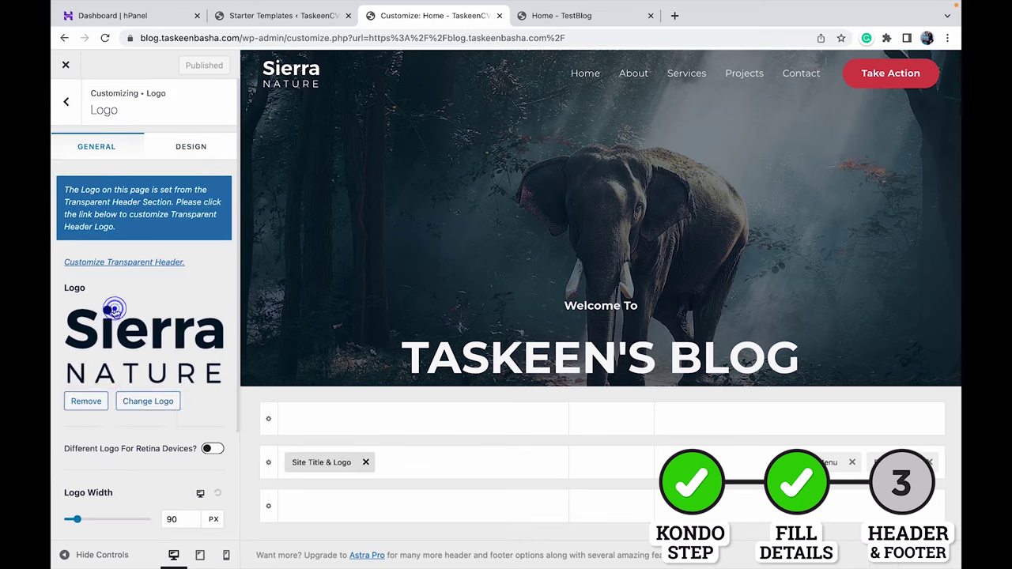
{"action": "left_click", "coordinate": [78, 401]}
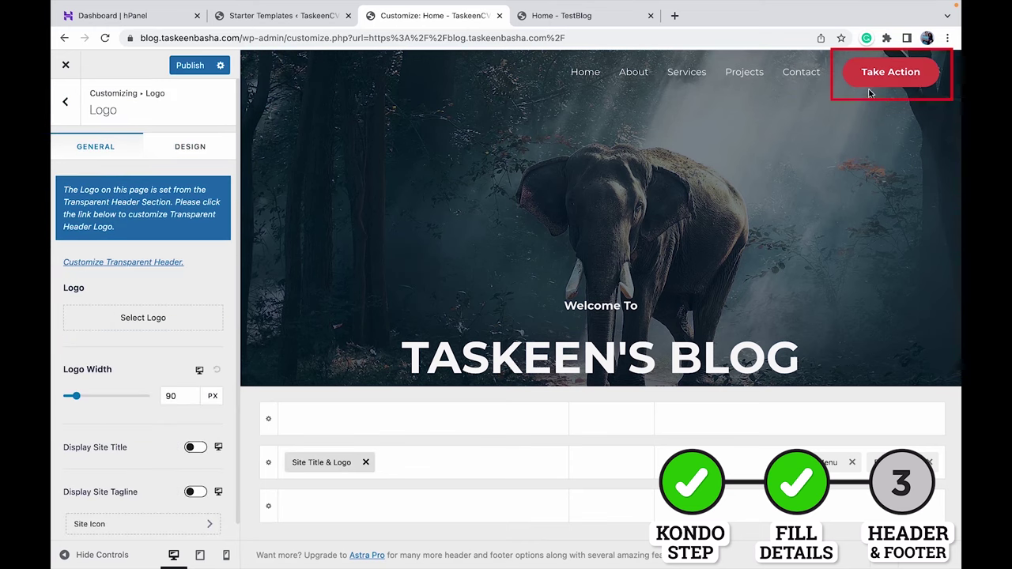
Relabel the header's Take Action button "Hire Me" and link it to the site owner's personal website
{"action": "left_click", "coordinate": [848, 68]}
{"action": "triple_click", "coordinate": [156, 205]}
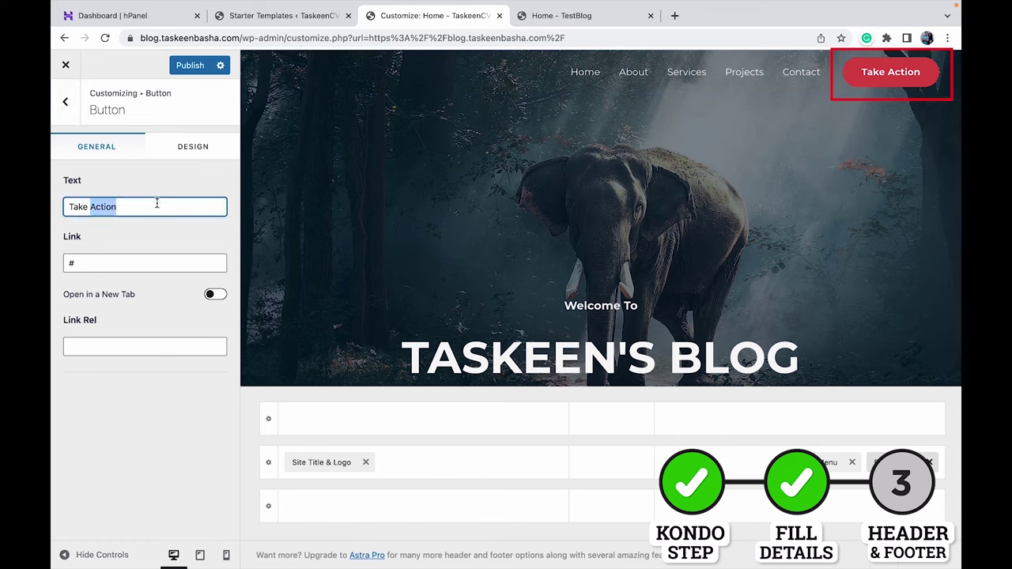
{"action": "type", "text": "Hire Me"}
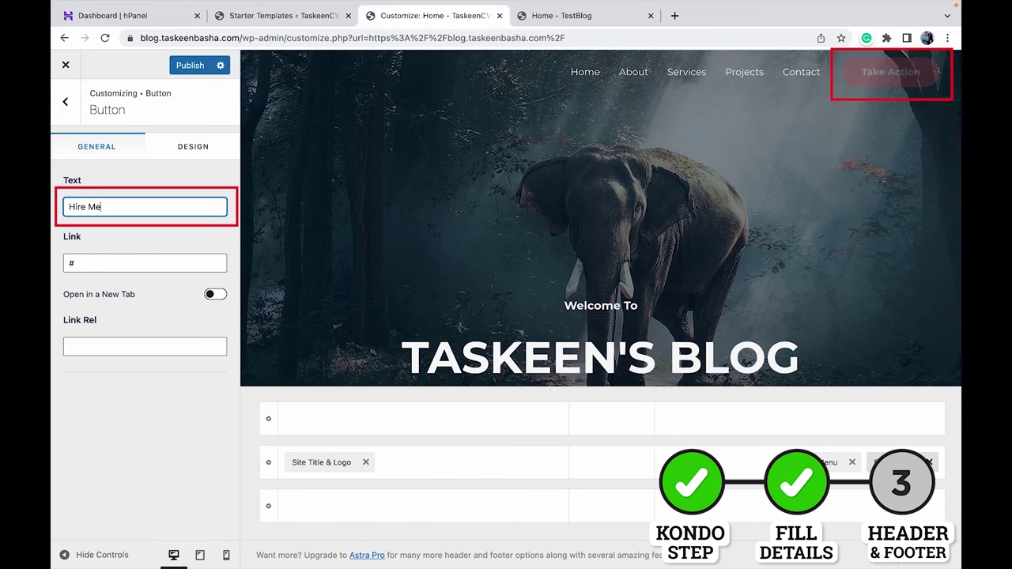
{"action": "left_click", "coordinate": [88, 264]}
{"action": "double_click", "coordinate": [89, 264]}
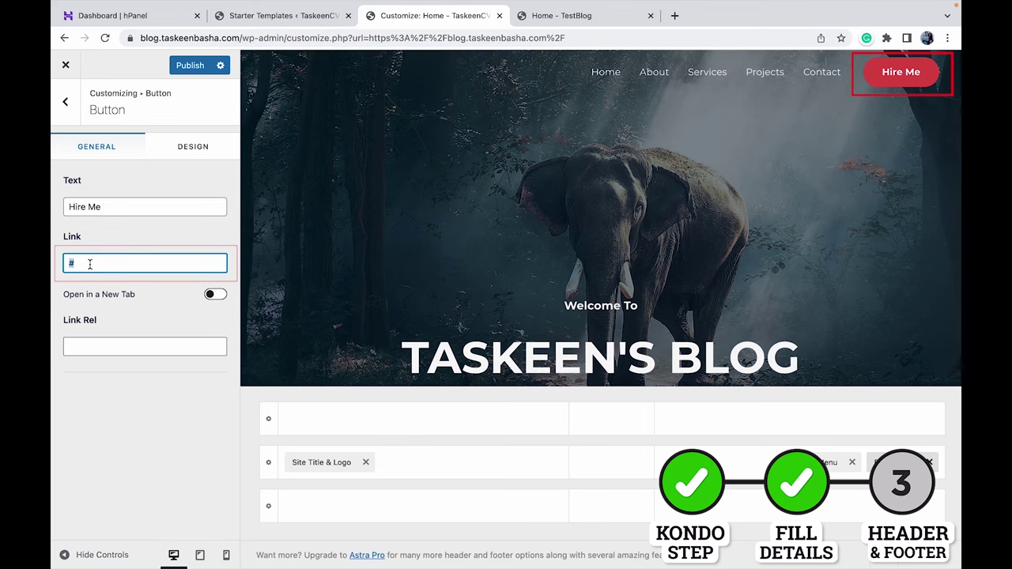
{"action": "type", "text": "taskeenbasha."}
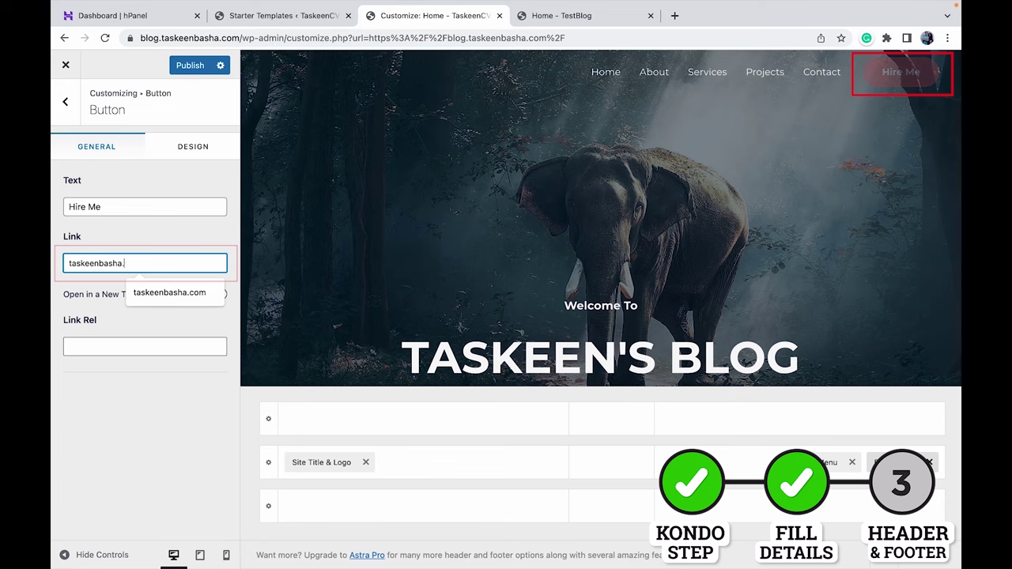
{"action": "type", "text": "com"}
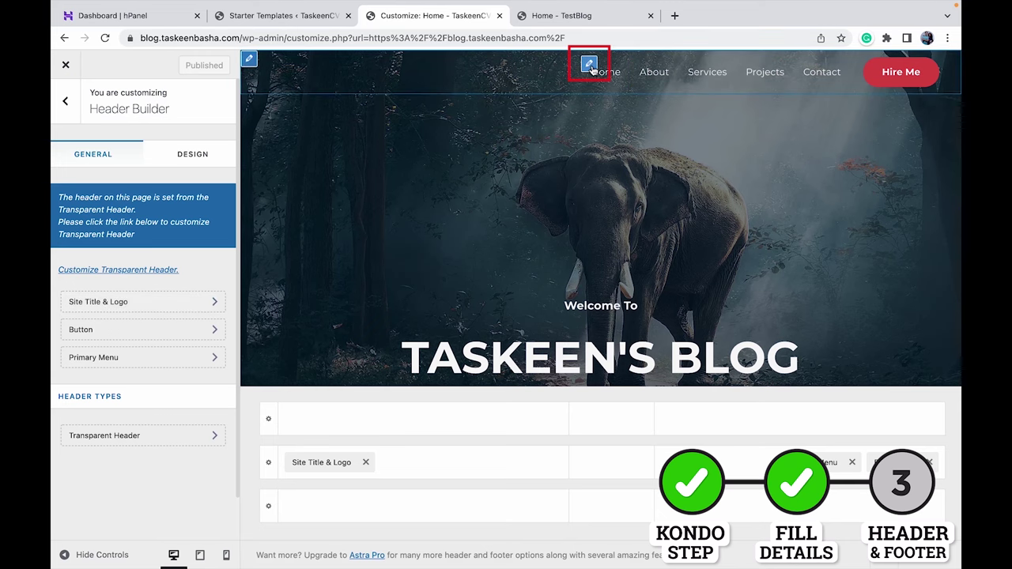
Edit the Primary Menu to remove About, Services, Projects and Contact, keeping only Home, and publish the change
{"action": "left_click", "coordinate": [588, 64]}
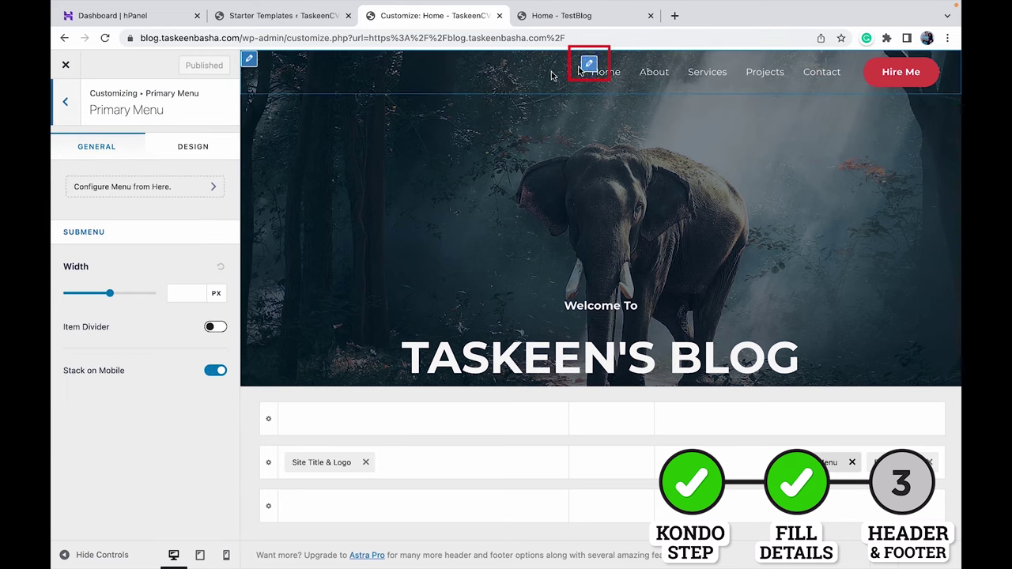
{"action": "left_click", "coordinate": [166, 187]}
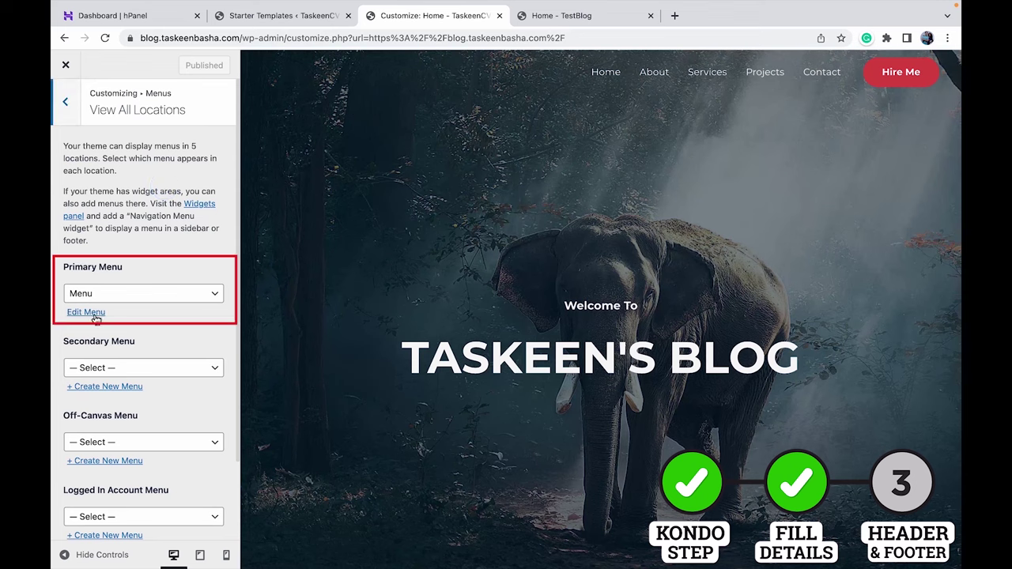
{"action": "left_click", "coordinate": [93, 315]}
{"action": "left_click", "coordinate": [211, 237]}
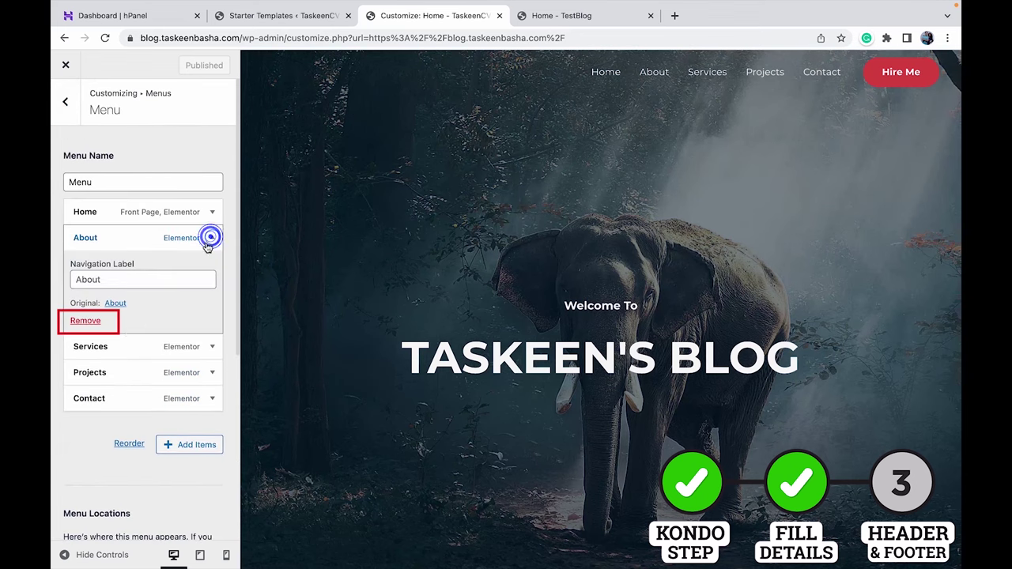
{"action": "left_click", "coordinate": [85, 321]}
{"action": "left_click", "coordinate": [211, 238]}
{"action": "left_click", "coordinate": [87, 322]}
{"action": "left_click", "coordinate": [207, 237]}
{"action": "left_click", "coordinate": [86, 321]}
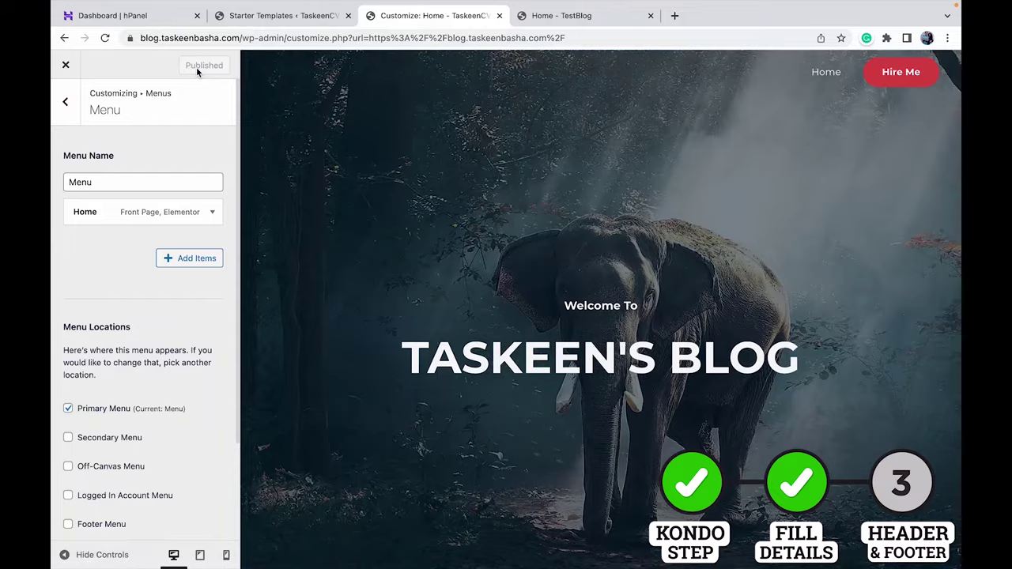
Open the Footer Builder and remove Widget 1, Widget 2 and Widget 3 from the footer
{"action": "left_click", "coordinate": [66, 99]}
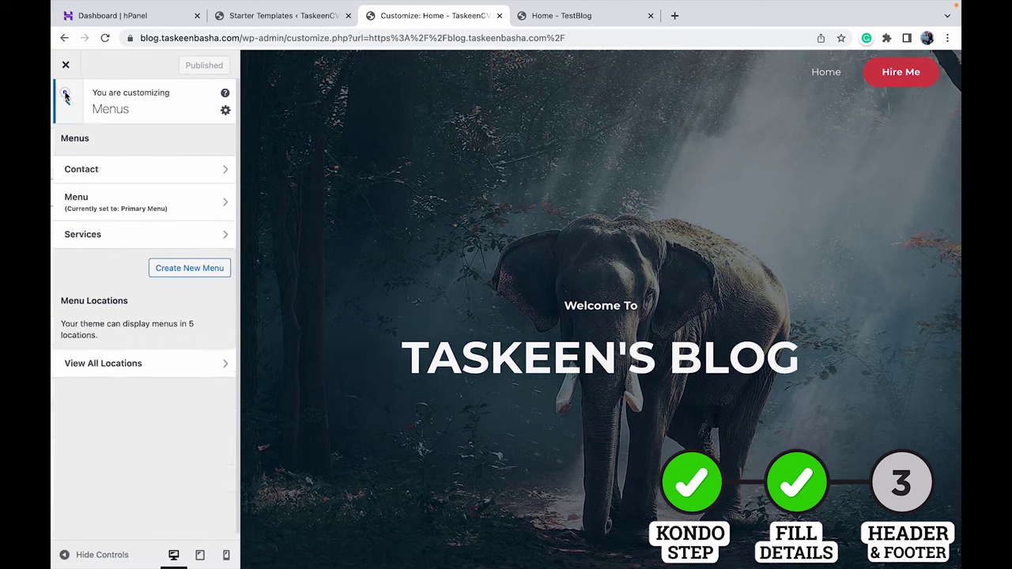
{"action": "left_click", "coordinate": [65, 95]}
{"action": "left_click", "coordinate": [154, 360]}
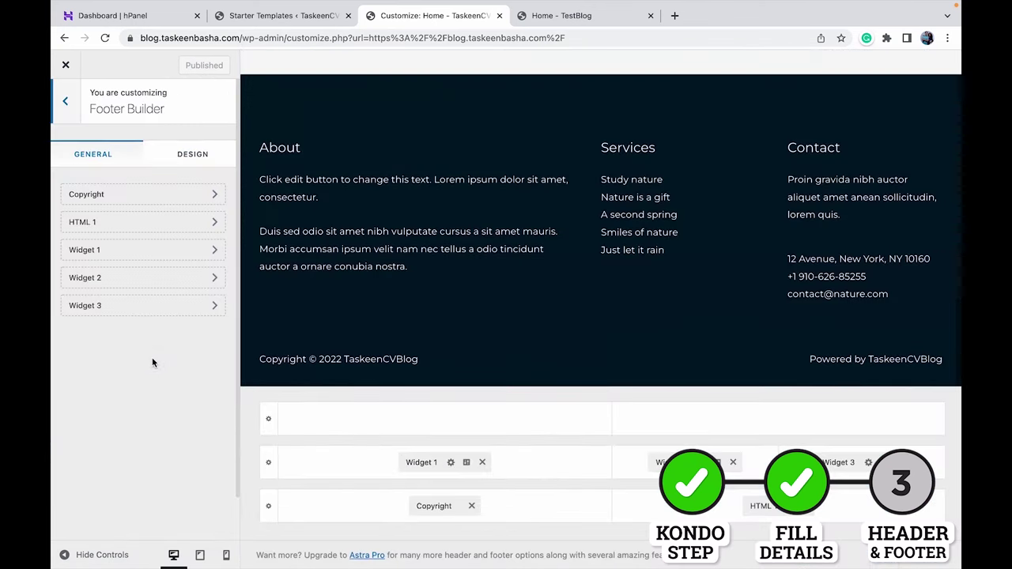
{"action": "left_click", "coordinate": [485, 463]}
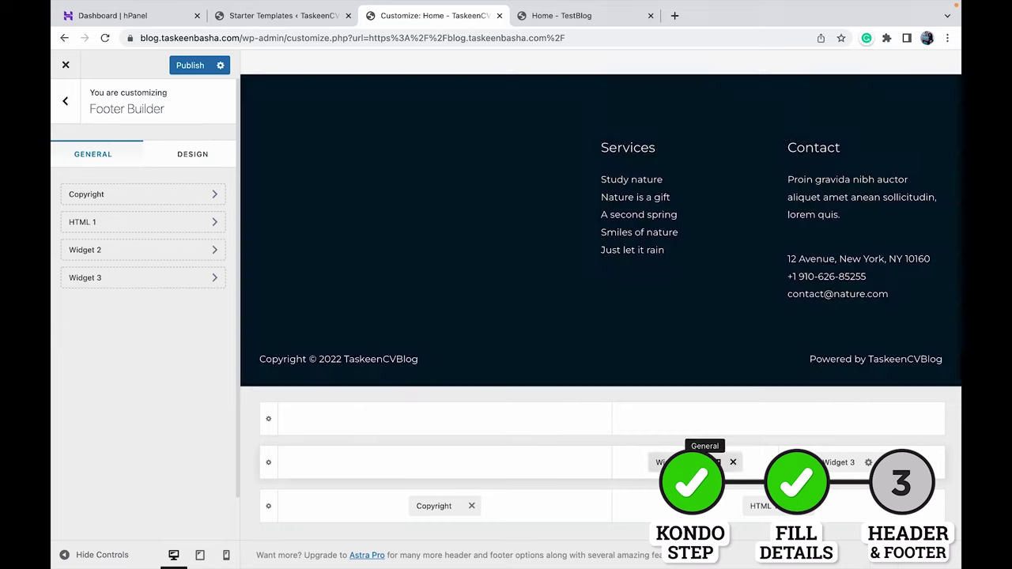
{"action": "left_click", "coordinate": [733, 463]}
{"action": "left_click", "coordinate": [892, 462]}
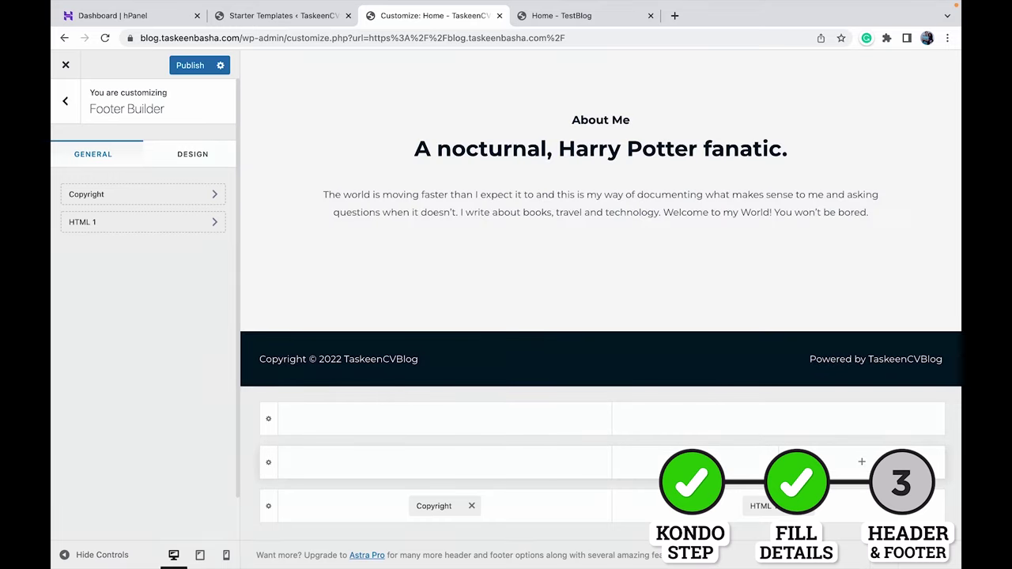
Remove the Copyright and HTML 1 elements, add a Social element to the above-footer row's first column, and open its settings
{"action": "left_click", "coordinate": [445, 419]}
{"action": "left_click", "coordinate": [444, 271]}
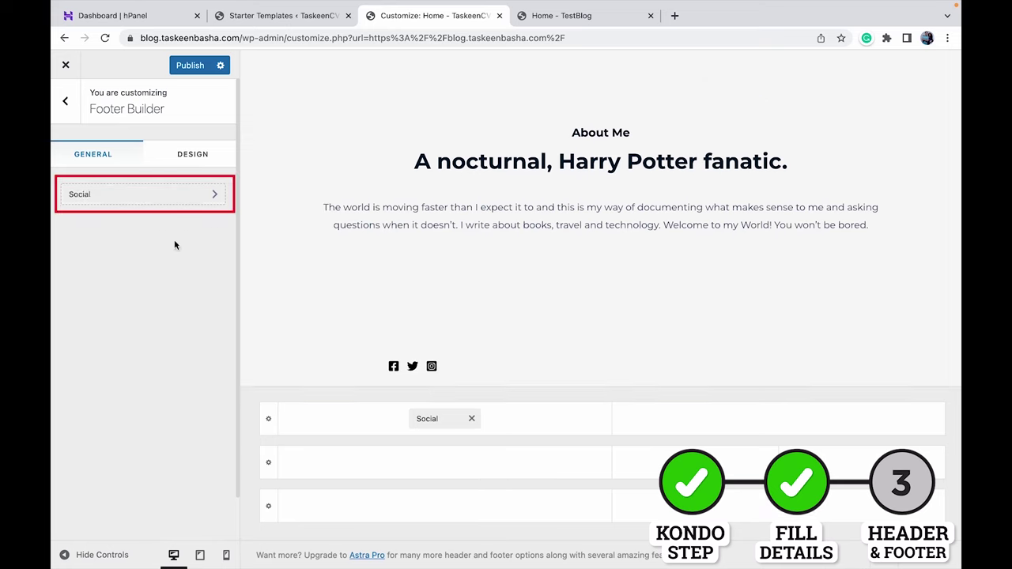
{"action": "left_click", "coordinate": [139, 196]}
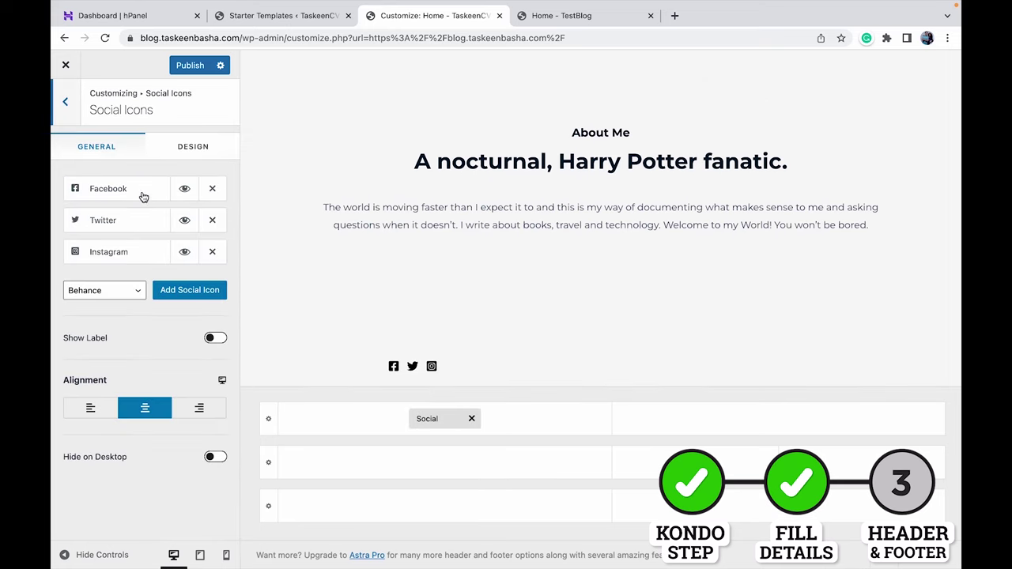
Turn the first social icon into a Youtube entry linked to youtube.com/theurbanfight
{"action": "left_click", "coordinate": [142, 199]}
{"action": "double_click", "coordinate": [121, 237]}
{"action": "type", "text": "Youtube"}
{"action": "left_click", "coordinate": [107, 290]}
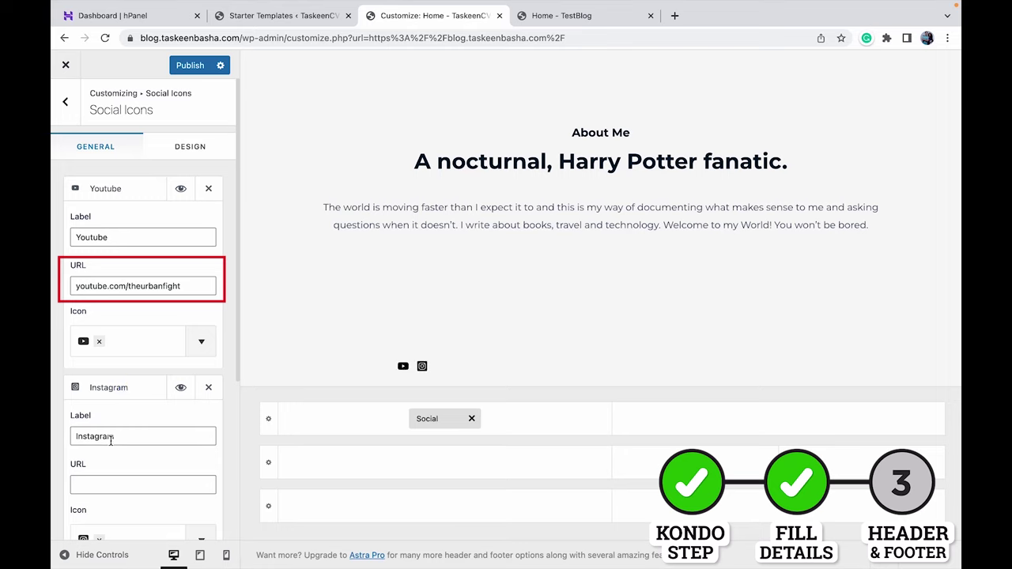
Complete the Instagram entry and a Twitter entry linked to twitter.com/theurbanfight, and add a fourth entry labelled Quora with the Quora icon
{"action": "left_click", "coordinate": [143, 485]}
{"action": "left_click", "coordinate": [198, 514]}
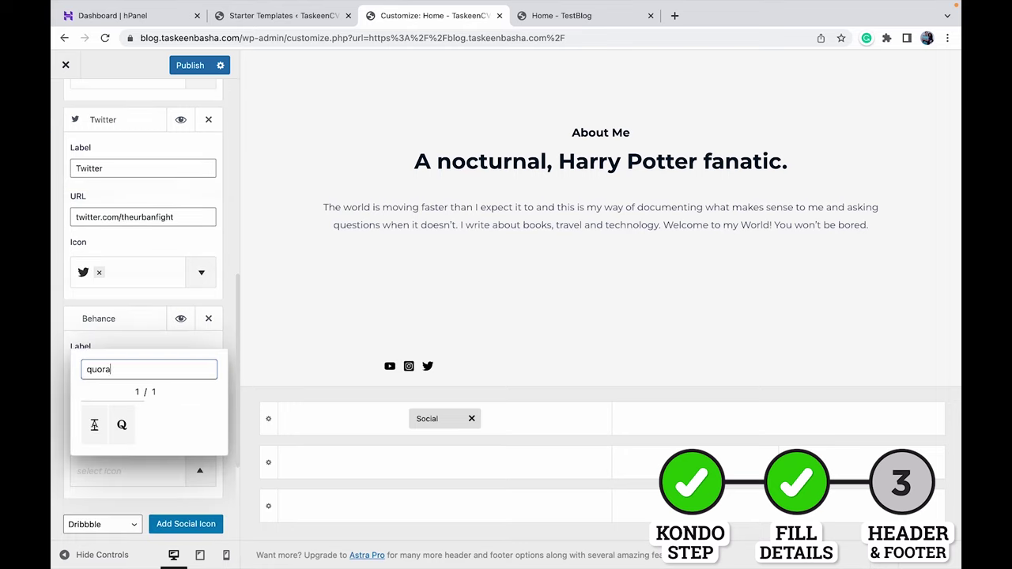
{"action": "left_click", "coordinate": [122, 424]}
{"action": "left_click", "coordinate": [168, 483]}
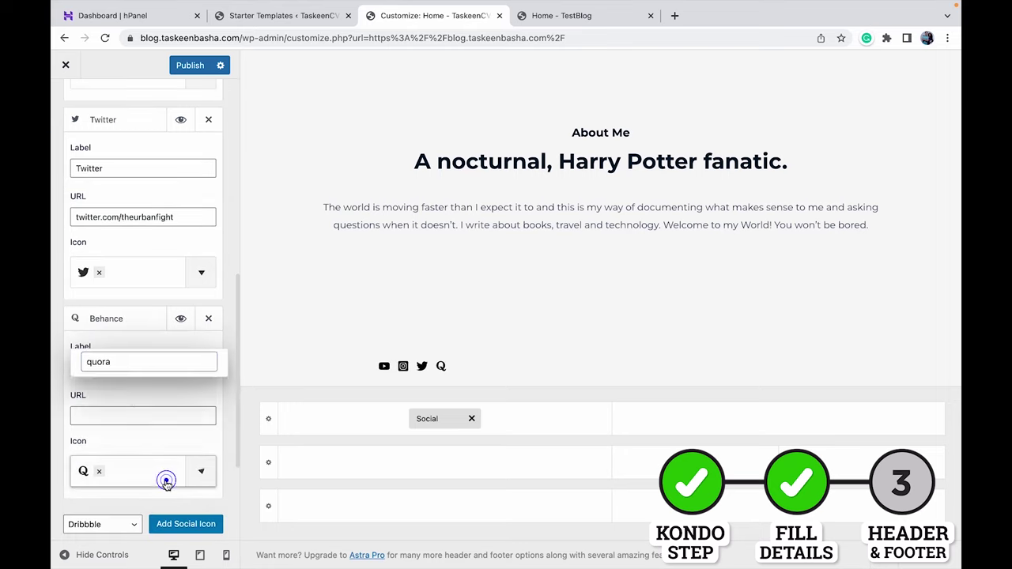
{"action": "double_click", "coordinate": [124, 368]}
{"action": "type", "text": "Quora"}
{"action": "left_click", "coordinate": [132, 414]}
Turn on labels for the social icons and set their alignment to centre
{"action": "scroll", "coordinate": [133, 413], "scroll_direction": "down", "scroll_amount": 3}
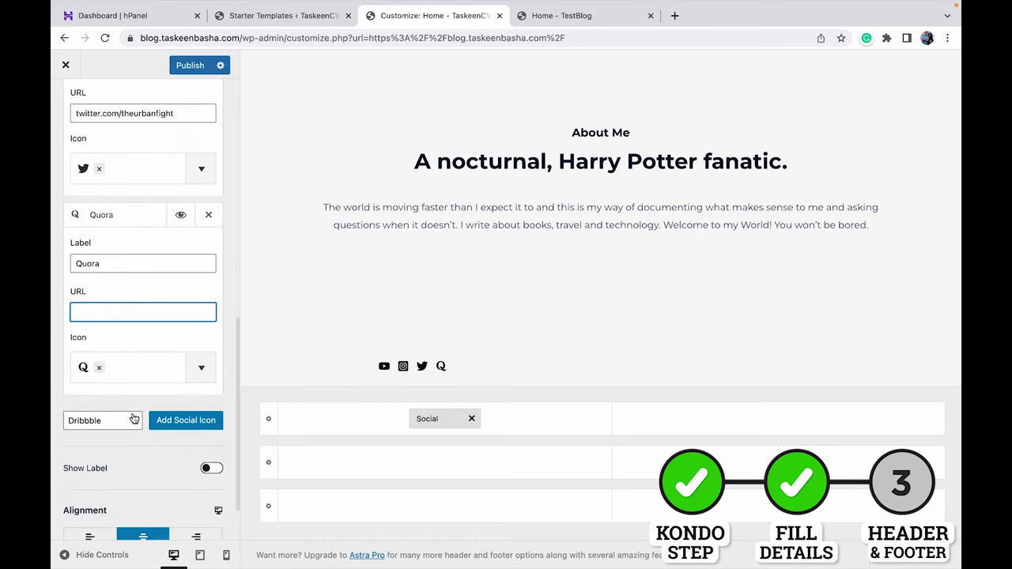
{"action": "scroll", "coordinate": [134, 419], "scroll_direction": "down", "scroll_amount": 2}
{"action": "left_click", "coordinate": [211, 399]}
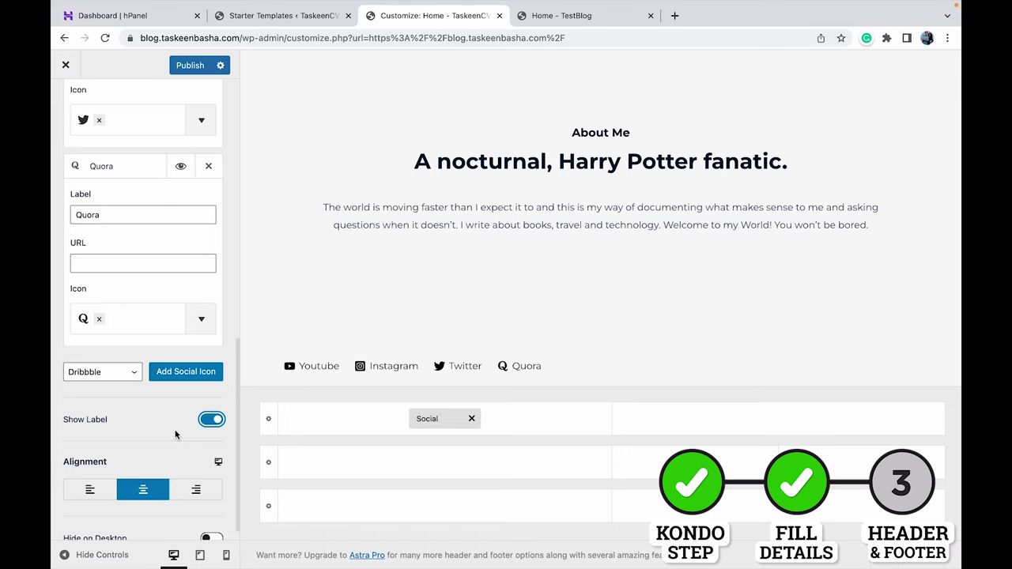
{"action": "left_click", "coordinate": [157, 491]}
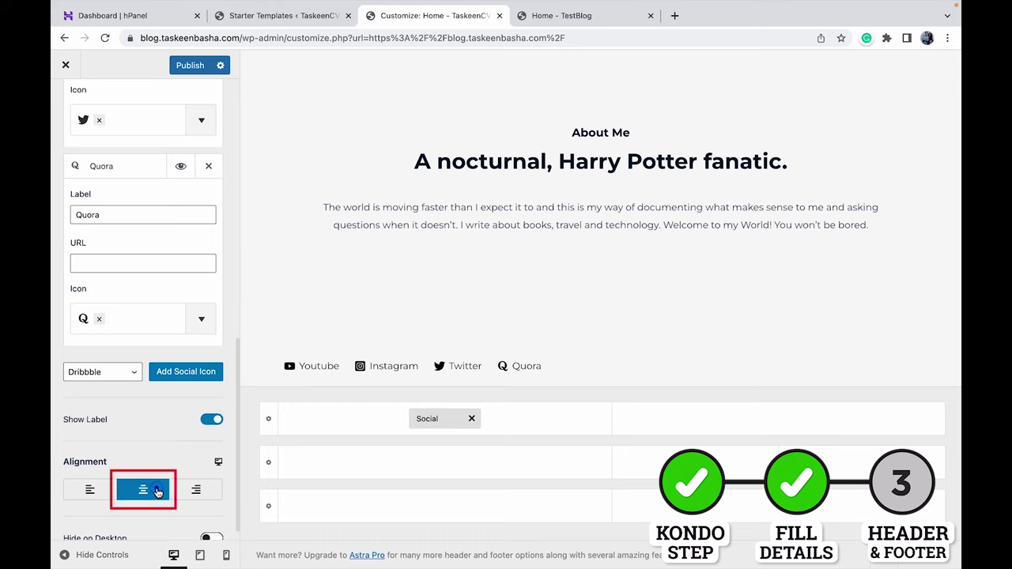
{"action": "scroll", "coordinate": [155, 491], "scroll_direction": "down", "scroll_amount": 1}
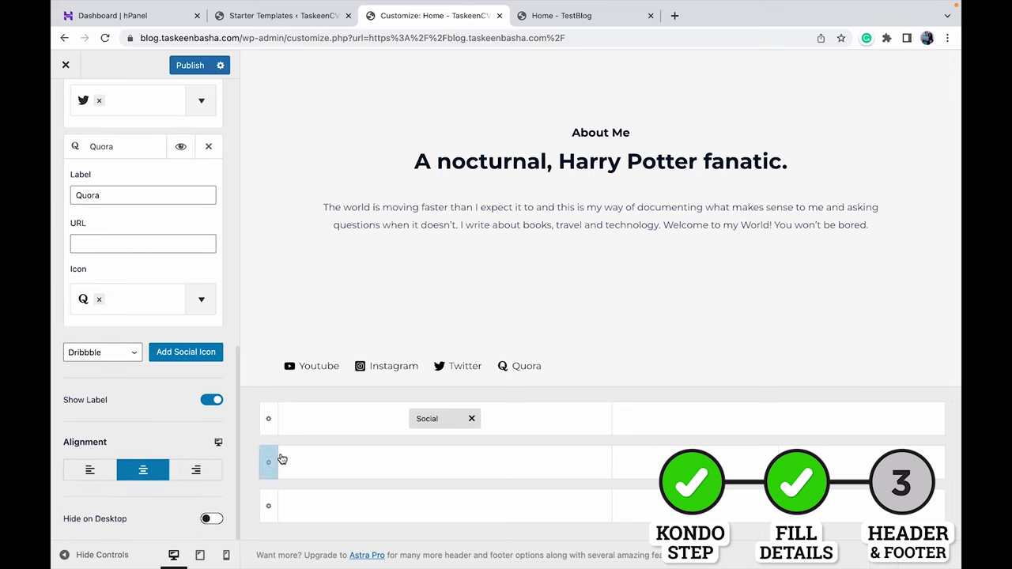
Set the Above Footer row to 1 column and publish the customizer changes
{"action": "left_click", "coordinate": [270, 419]}
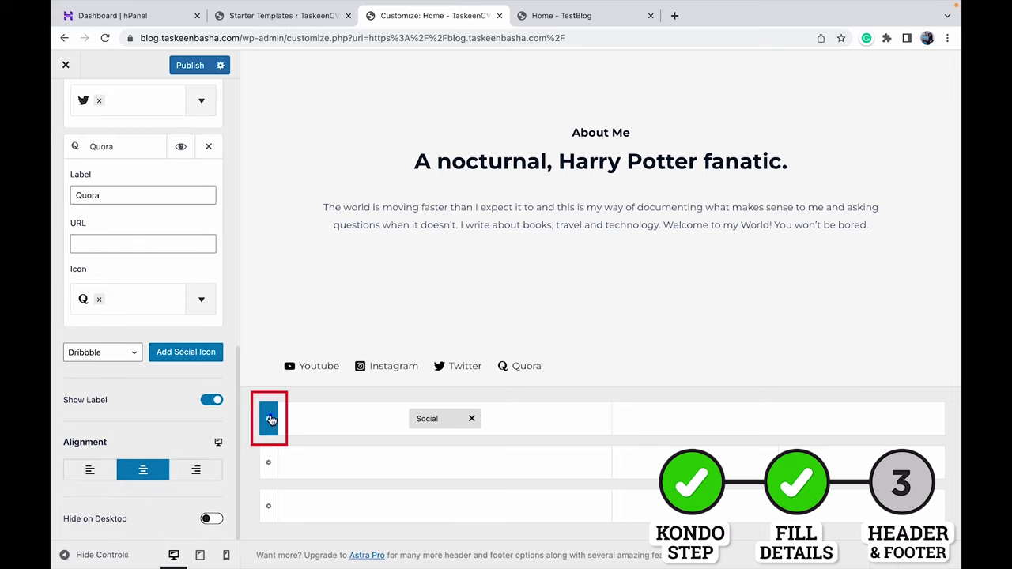
{"action": "left_click", "coordinate": [127, 207]}
{"action": "left_click", "coordinate": [113, 194]}
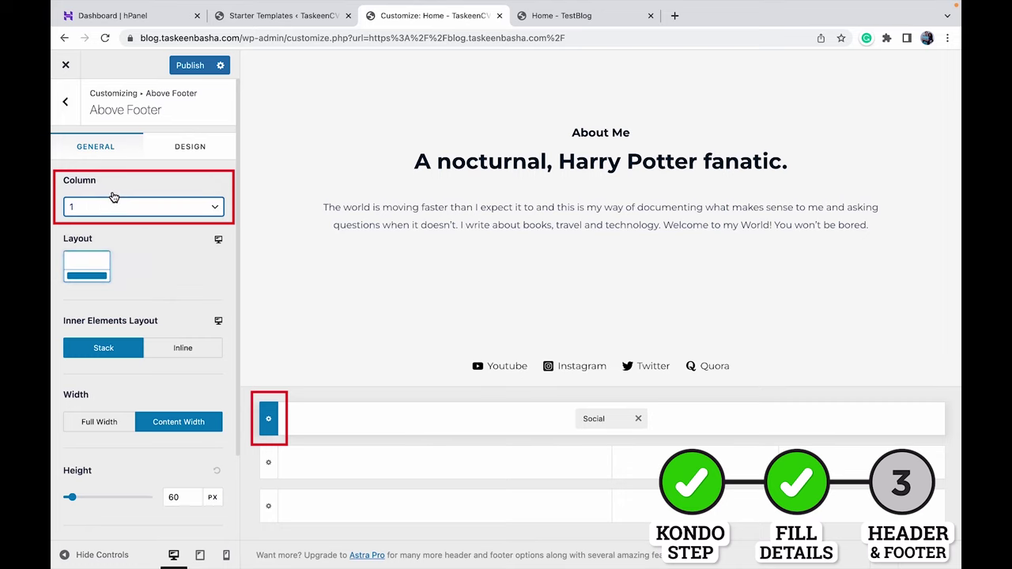
{"action": "left_click", "coordinate": [189, 67]}
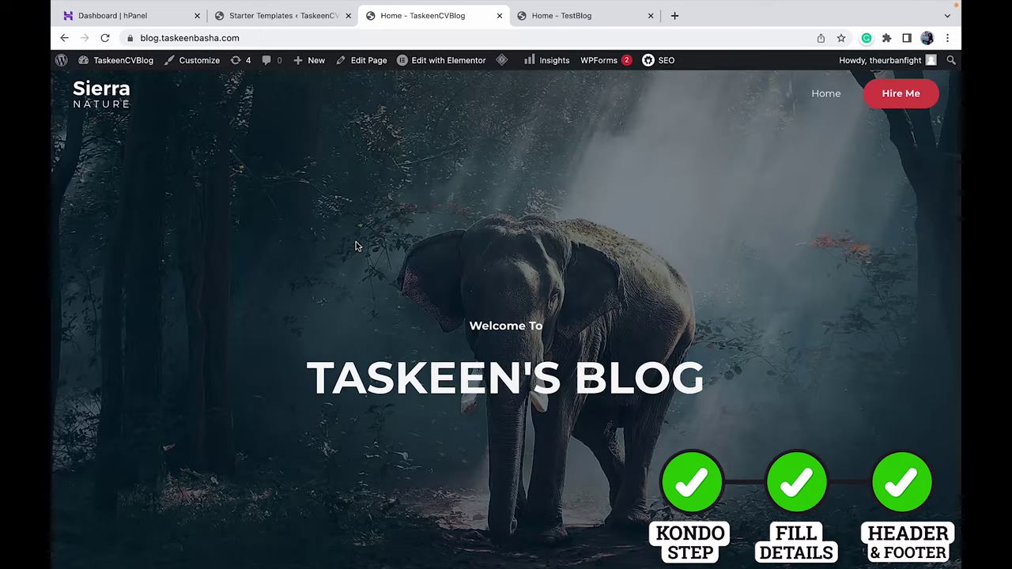
Look over the published home page and reopen it in the Elementor editor
{"action": "scroll", "coordinate": [355, 245], "scroll_direction": "down", "scroll_amount": 3}
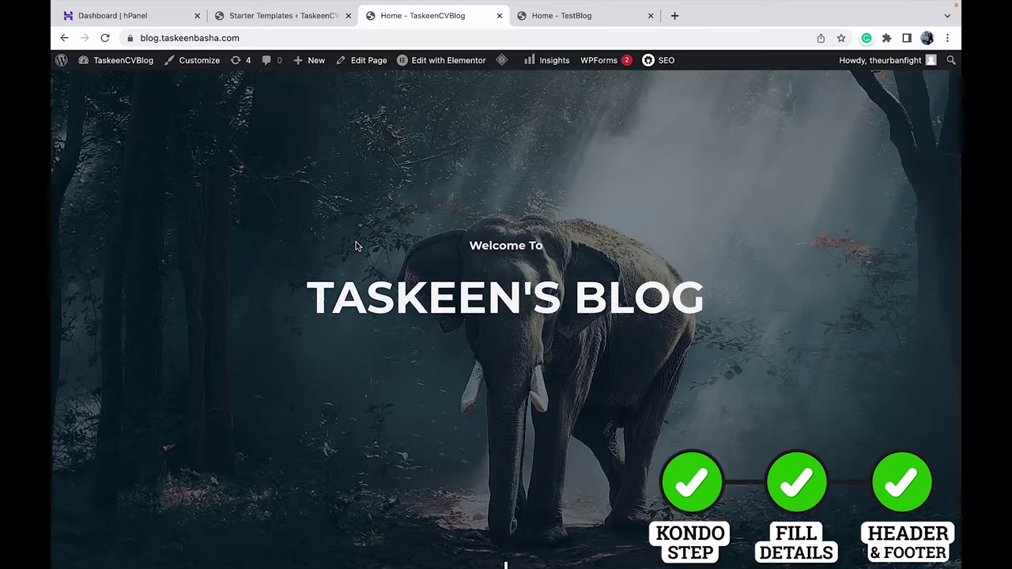
{"action": "scroll", "coordinate": [384, 226], "scroll_direction": "up", "scroll_amount": 3}
{"action": "left_click", "coordinate": [381, 228]}
{"action": "left_click", "coordinate": [450, 61]}
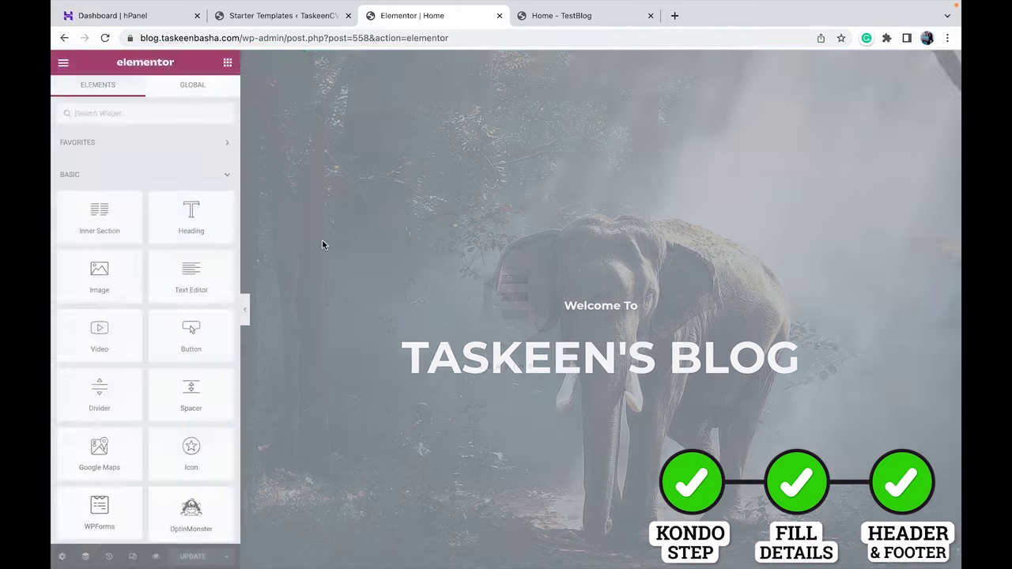
Replace the hero section's background with an Earth globe picture found by searching the free images for "world"
{"action": "left_click", "coordinate": [322, 245]}
{"action": "left_click", "coordinate": [143, 93]}
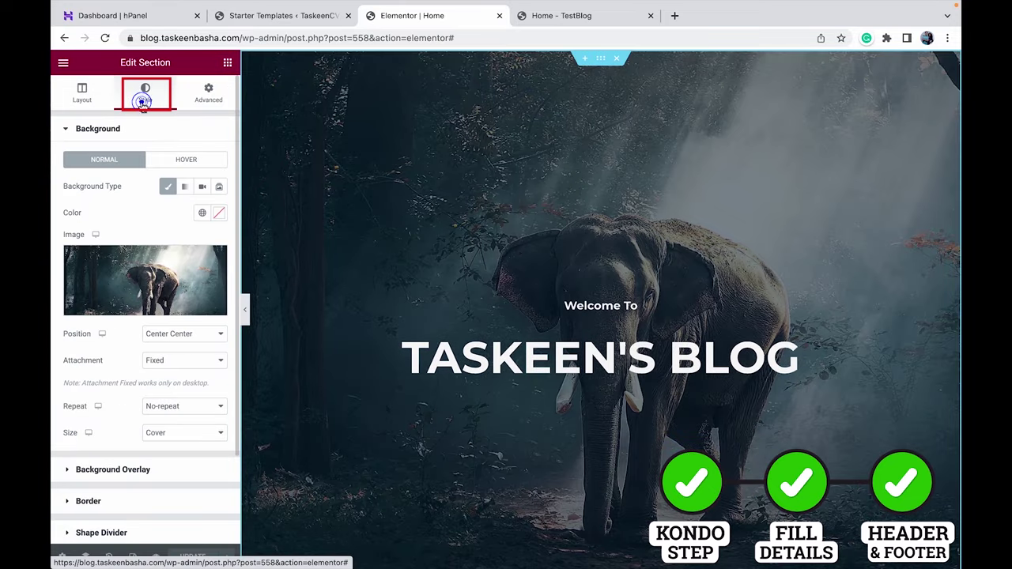
{"action": "left_click", "coordinate": [138, 313]}
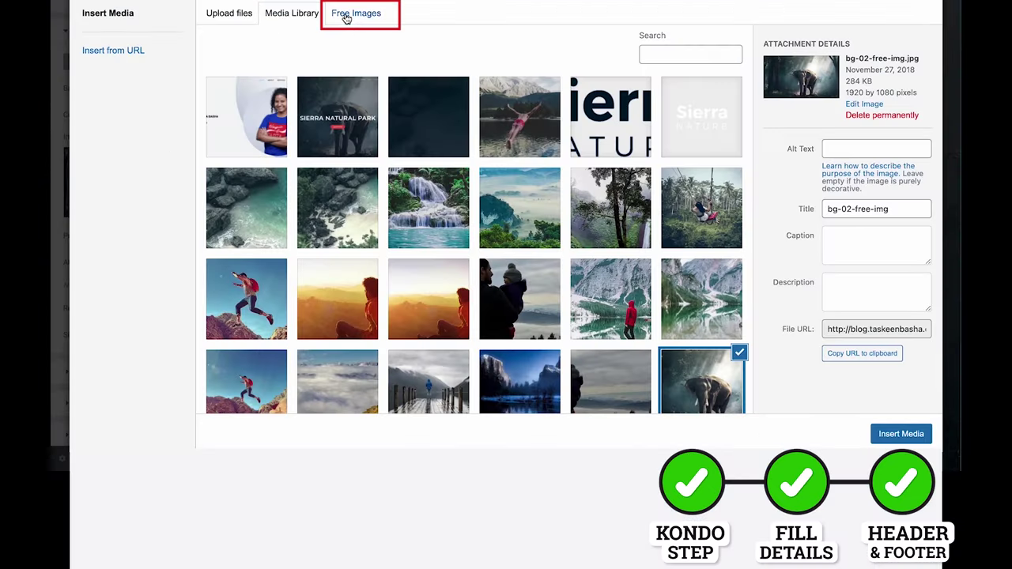
{"action": "left_click", "coordinate": [343, 14]}
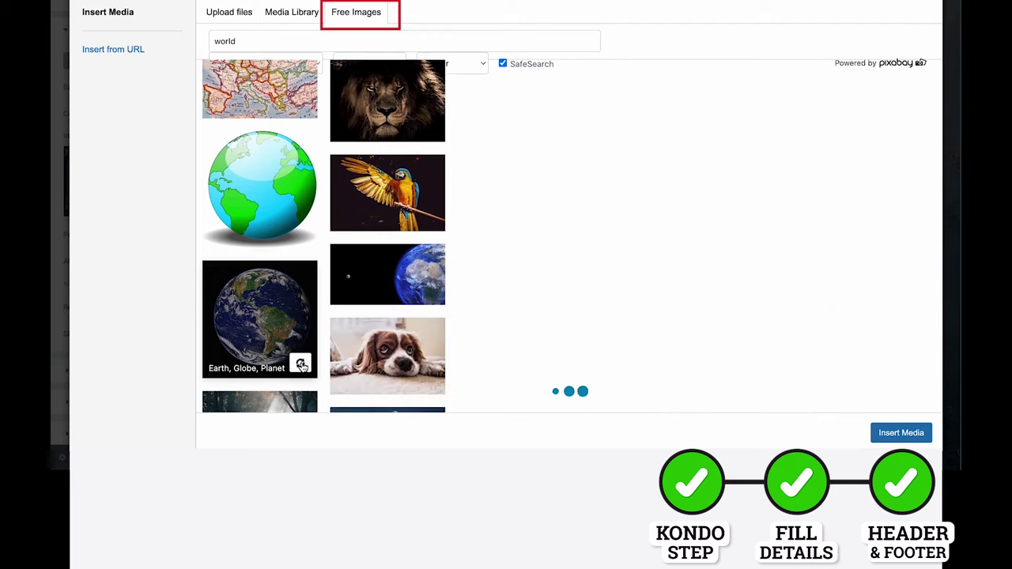
{"action": "left_click", "coordinate": [301, 364]}
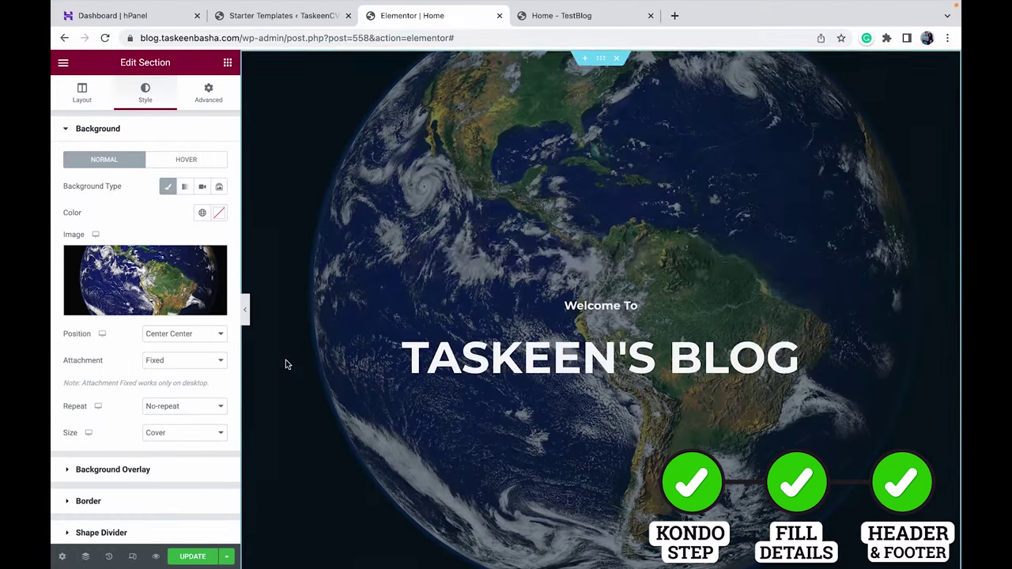
Update the page with the new background and look over the live home page down to the footer
{"action": "scroll", "coordinate": [553, 152], "scroll_direction": "down", "scroll_amount": 10}
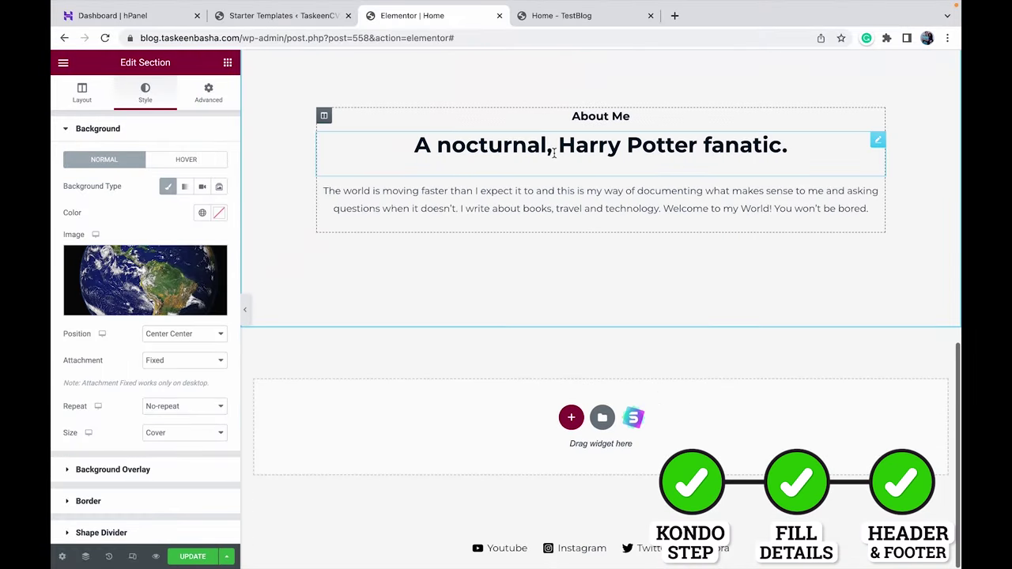
{"action": "left_click", "coordinate": [193, 556]}
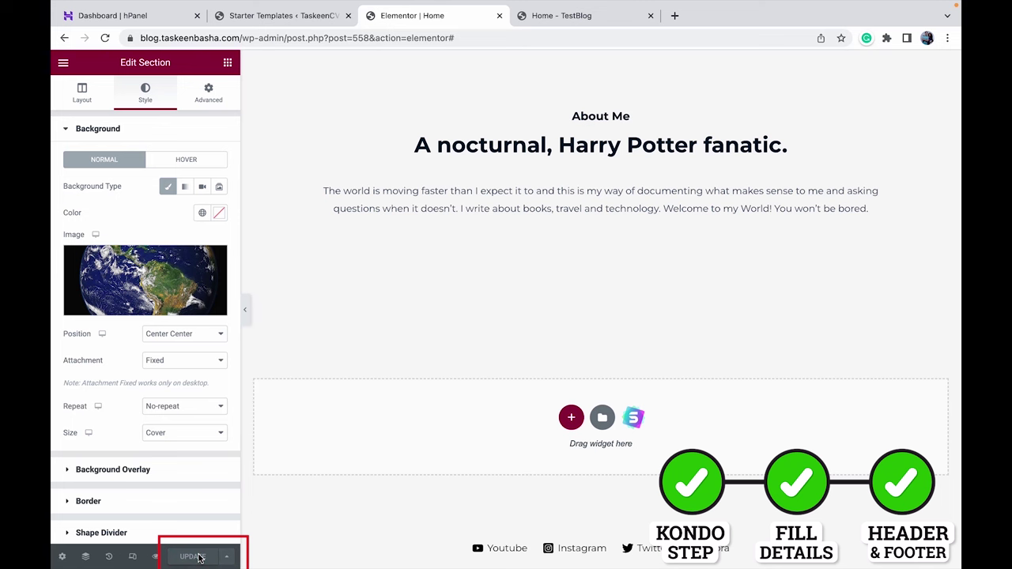
{"action": "left_click", "coordinate": [64, 63]}
{"action": "left_click", "coordinate": [129, 339]}
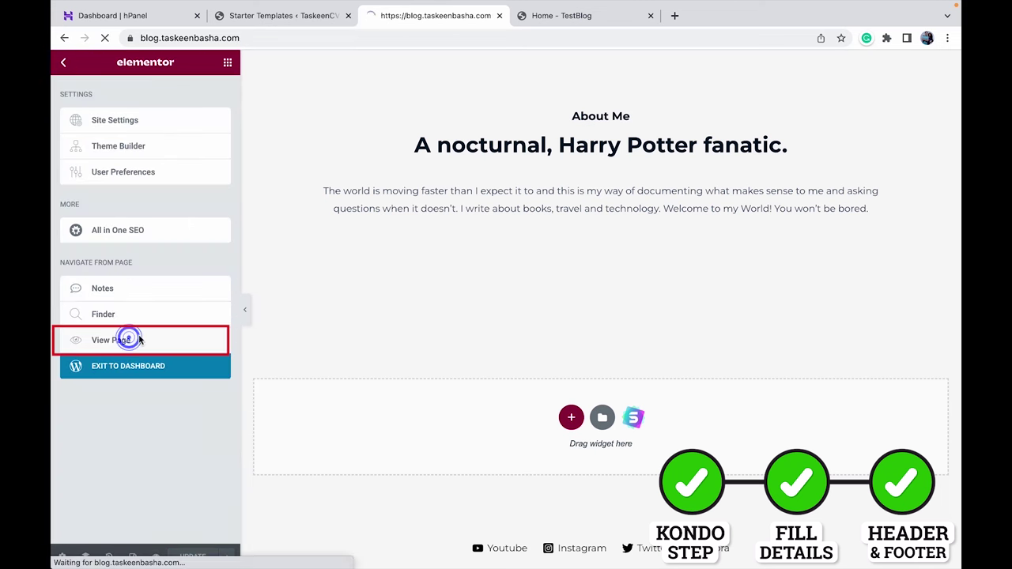
{"action": "scroll", "coordinate": [544, 384], "scroll_direction": "down", "scroll_amount": 5}
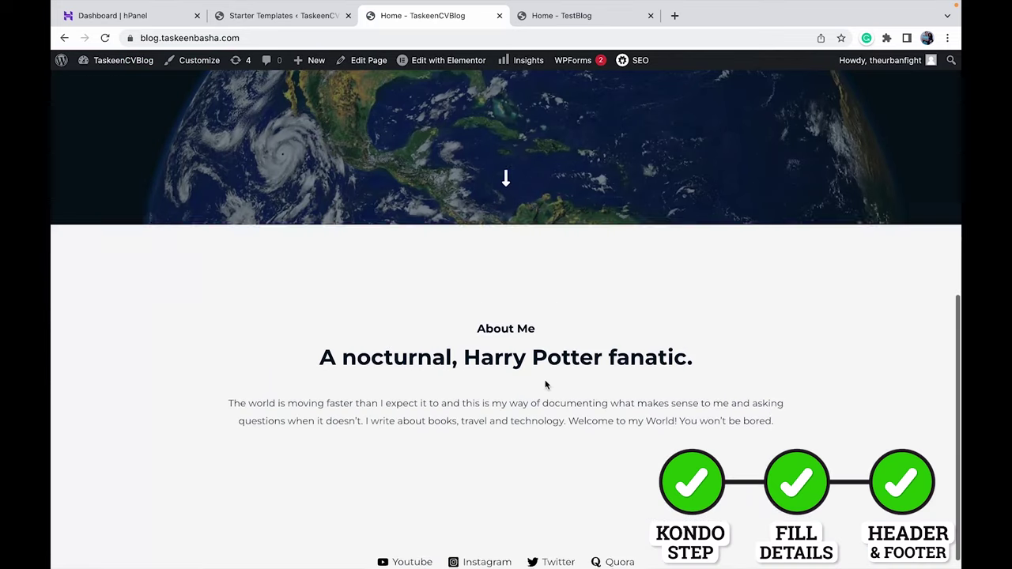
Remove the Sierra Nature logo image from the transparent header in the customizer and publish the change
{"action": "scroll", "coordinate": [545, 385], "scroll_direction": "up", "scroll_amount": 5}
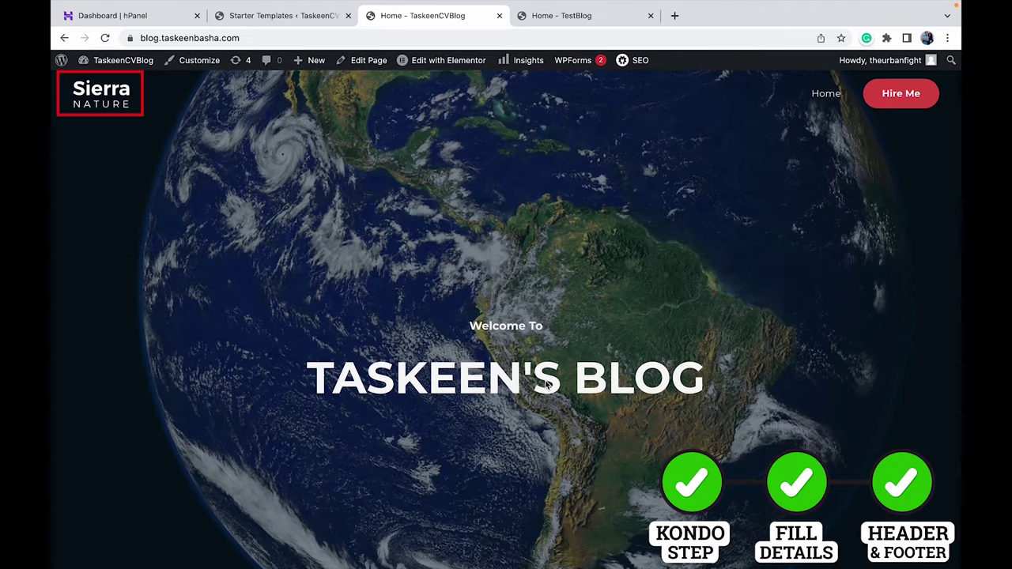
{"action": "left_click", "coordinate": [194, 60]}
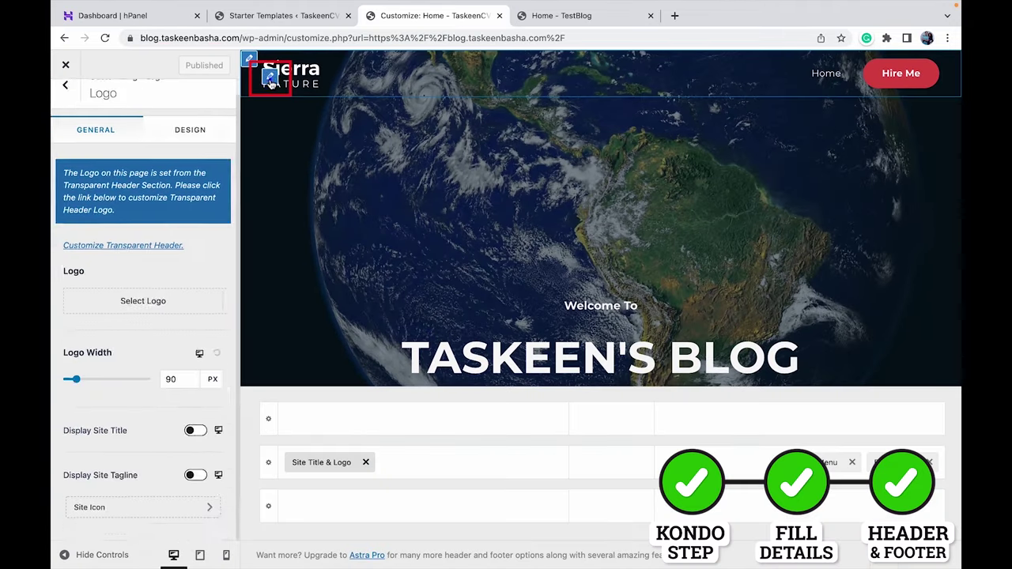
{"action": "left_click", "coordinate": [84, 408]}
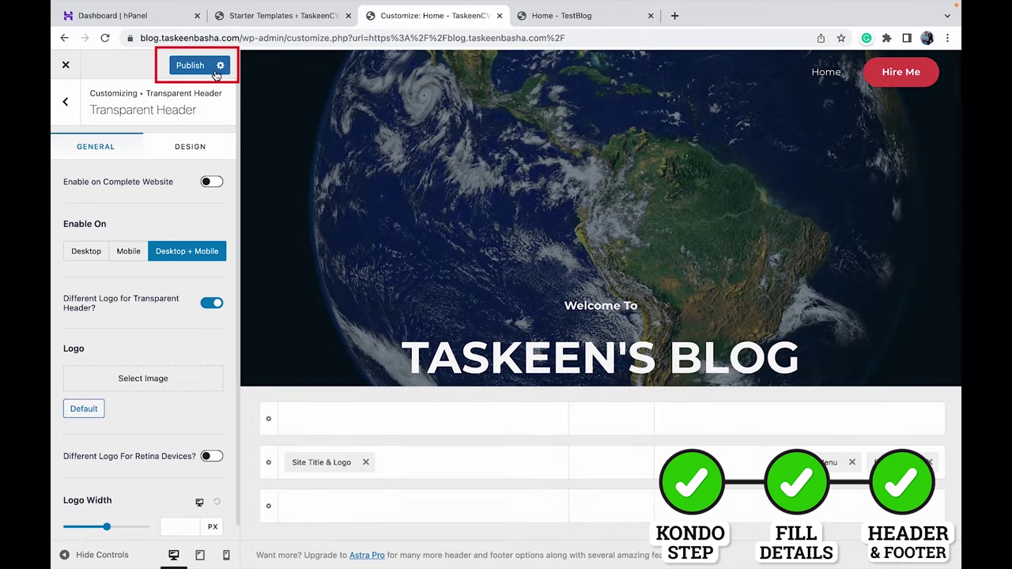
{"action": "left_click", "coordinate": [216, 71]}
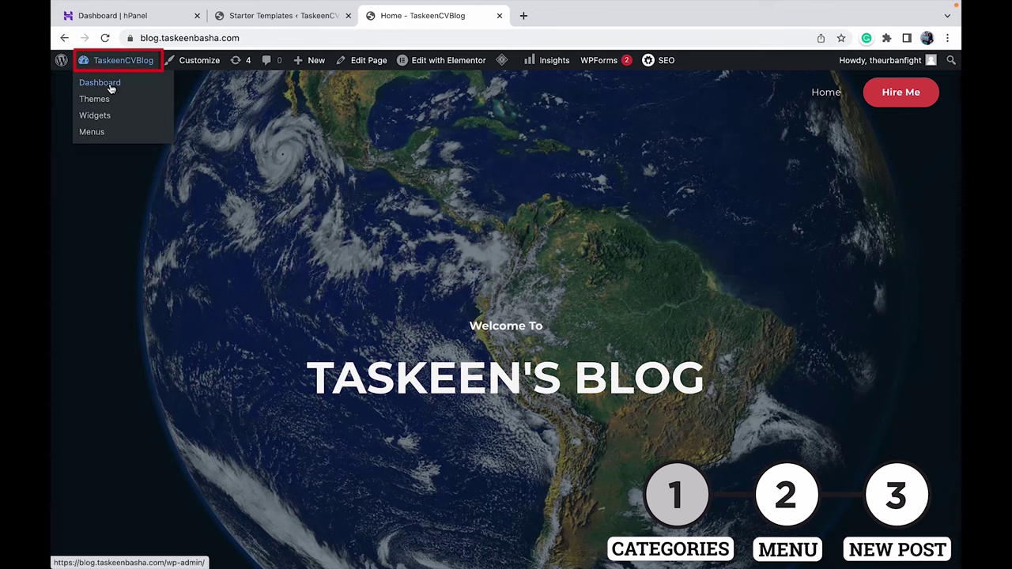
Open the post categories from the site's dashboard and add a category named Books
{"action": "left_click", "coordinate": [111, 88]}
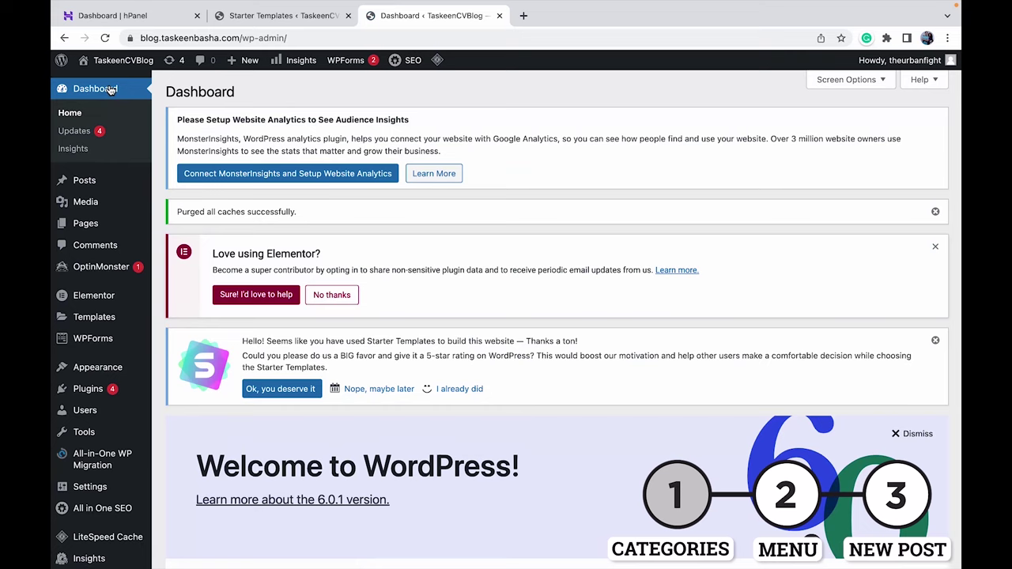
{"action": "mouse_move", "coordinate": [93, 184]}
{"action": "left_click", "coordinate": [186, 222]}
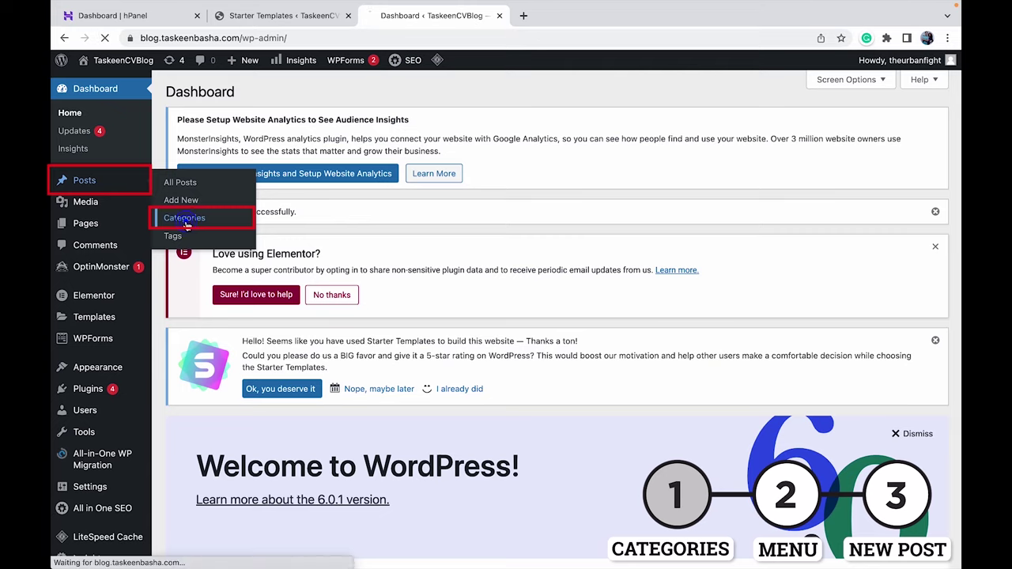
{"action": "scroll", "coordinate": [431, 240], "scroll_direction": "down", "scroll_amount": 3}
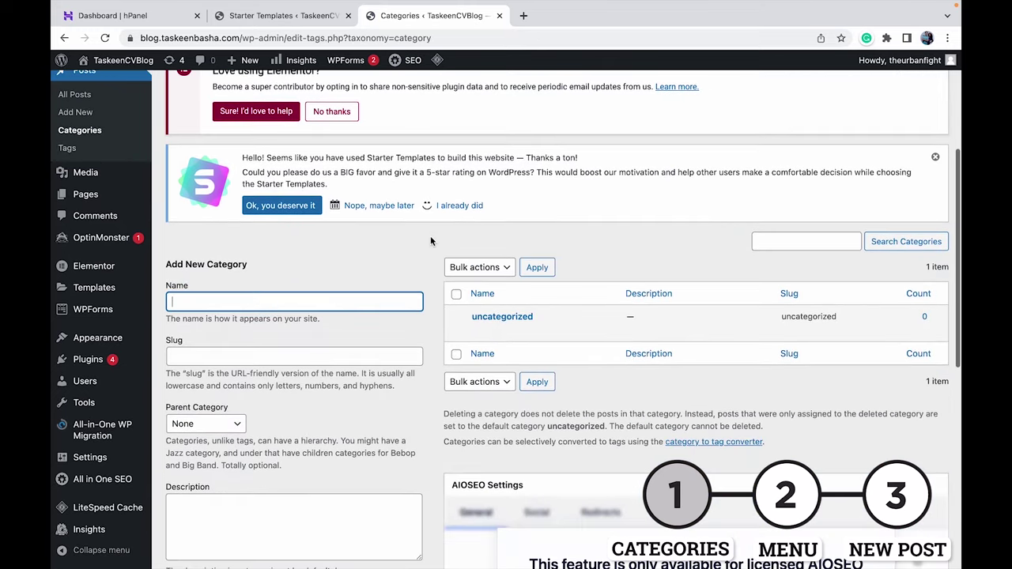
{"action": "type", "text": "Book"}
{"action": "key", "text": "Tab"}
{"action": "scroll", "coordinate": [292, 308], "scroll_direction": "down", "scroll_amount": 1}
{"action": "left_click", "coordinate": [203, 532]}
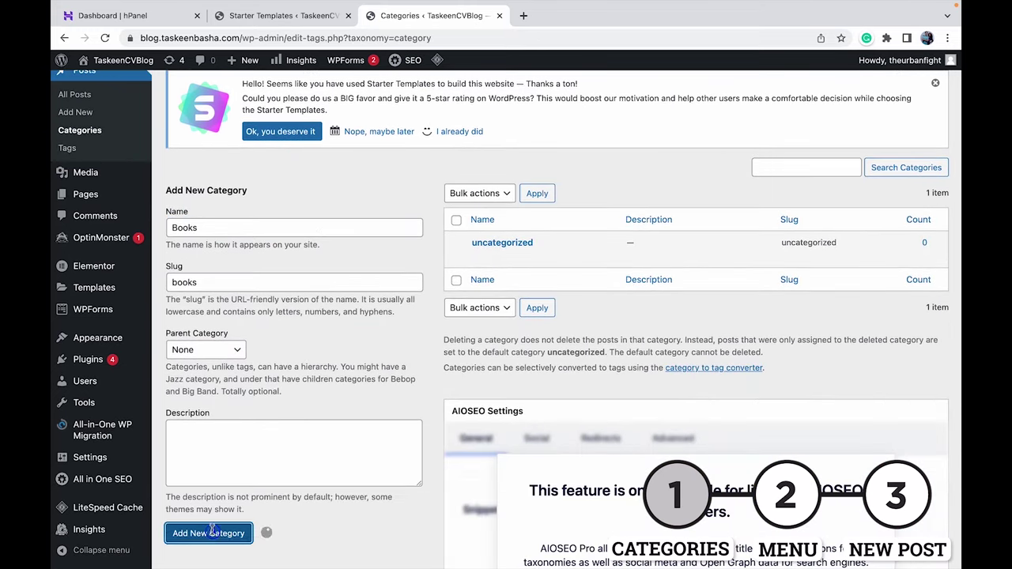
Add two more top-level post categories named Travel and Technology
{"action": "left_click", "coordinate": [199, 261]}
{"action": "type", "text": "Trav"}
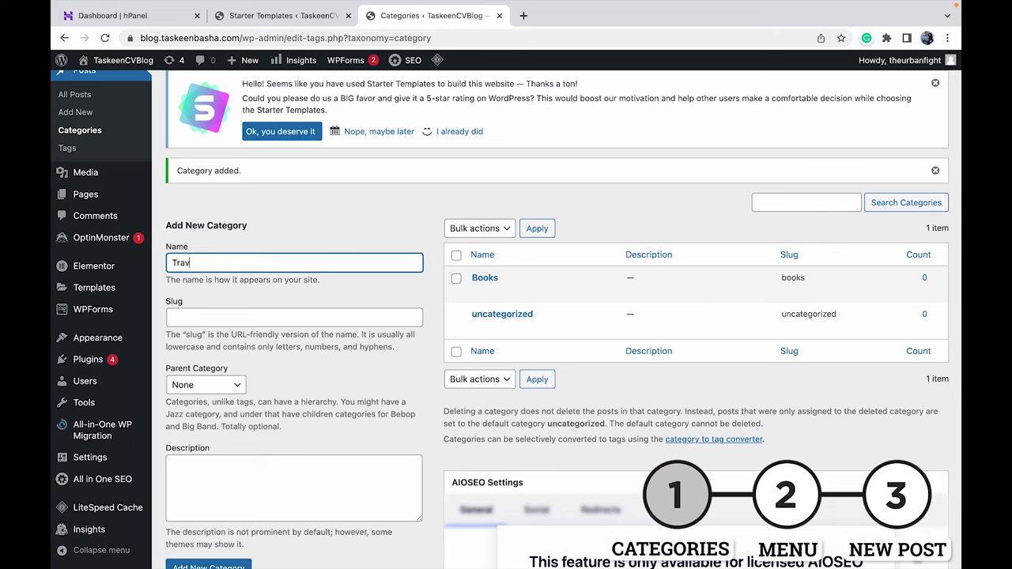
{"action": "type", "text": "el"}
{"action": "scroll", "coordinate": [291, 308], "scroll_direction": "down", "scroll_amount": 1}
{"action": "left_click", "coordinate": [203, 516]}
{"action": "left_click", "coordinate": [206, 212]}
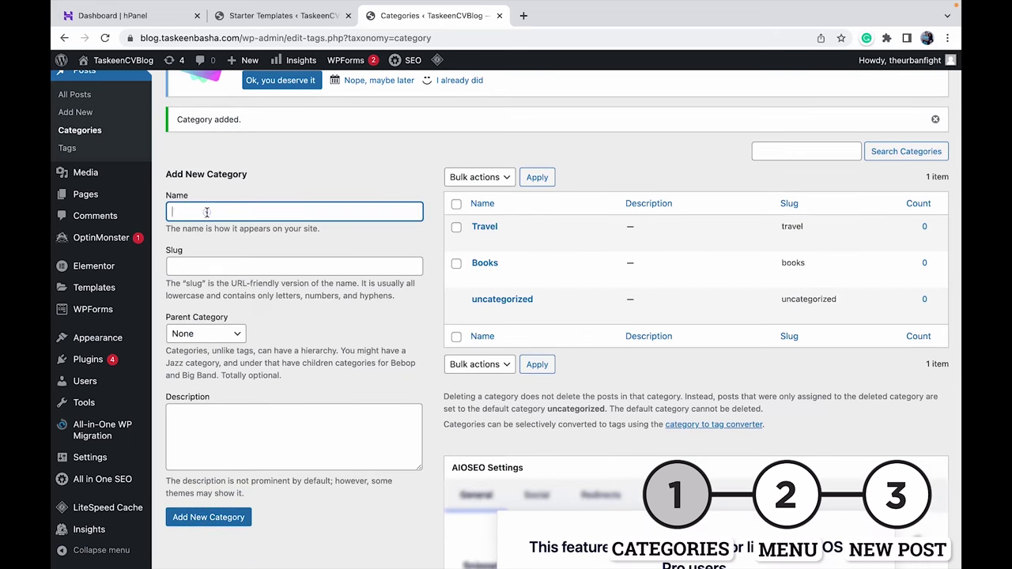
{"action": "type", "text": "Technology"}
{"action": "key", "text": "Tab"}
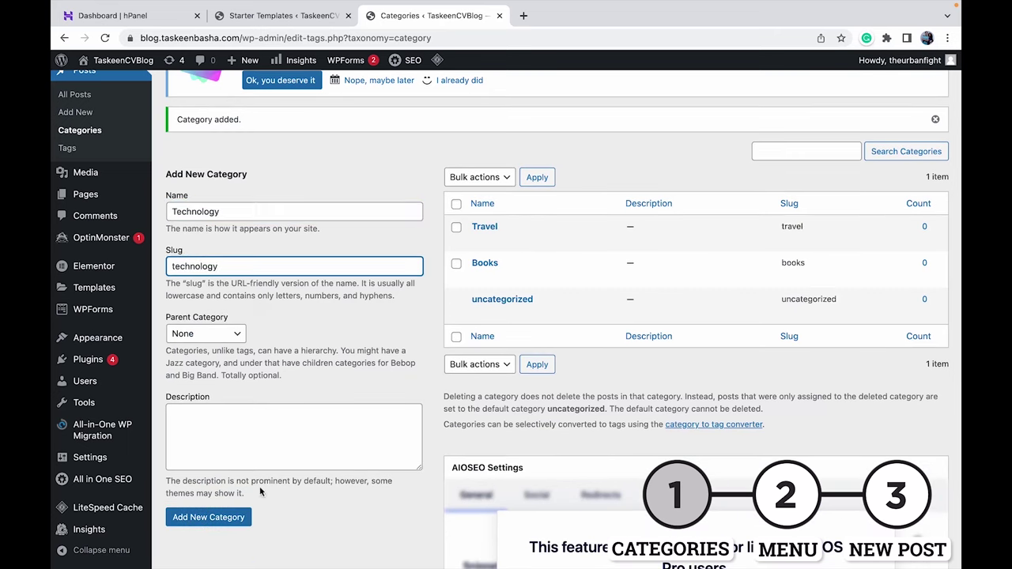
{"action": "left_click", "coordinate": [209, 517]}
Add a category named Fiction with Books as its parent category
{"action": "type", "text": "Fiction"}
{"action": "key", "text": "Tab"}
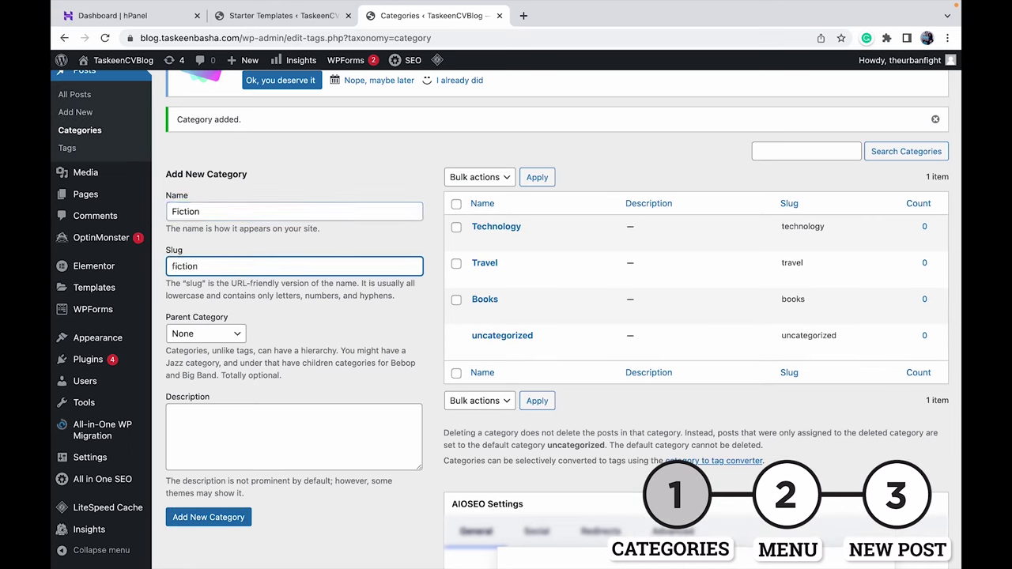
{"action": "left_click", "coordinate": [225, 331]}
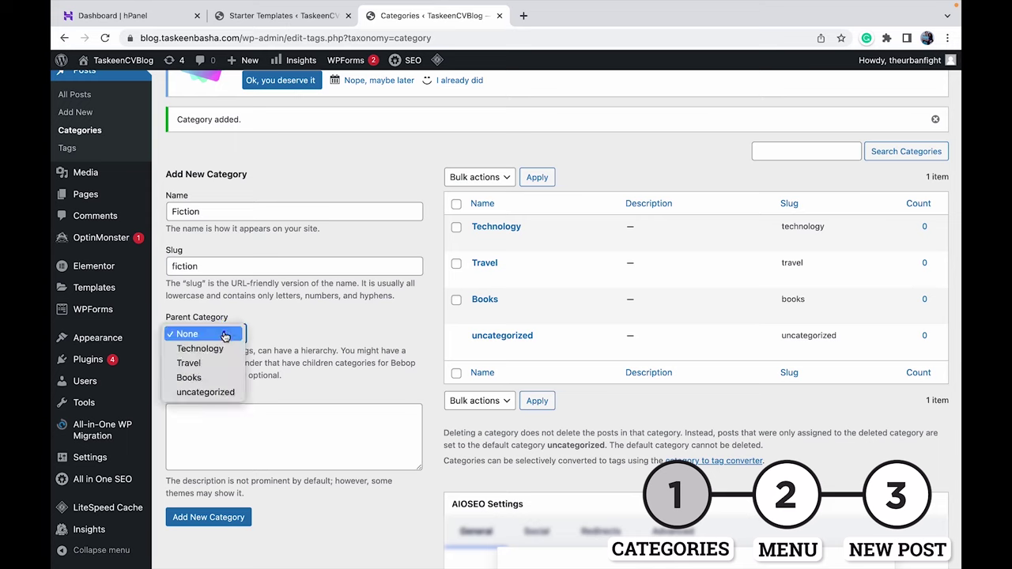
{"action": "left_click", "coordinate": [193, 377]}
{"action": "left_click", "coordinate": [181, 517]}
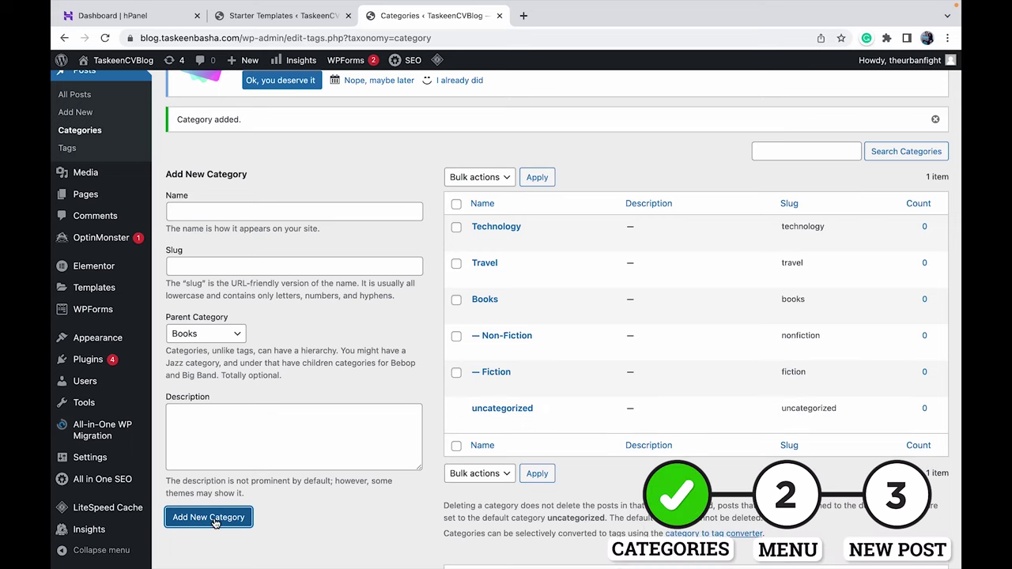
Check the header on the live home page and load the menu assigned as Primary Menu for editing
{"action": "scroll", "coordinate": [214, 522], "scroll_direction": "up", "scroll_amount": 5}
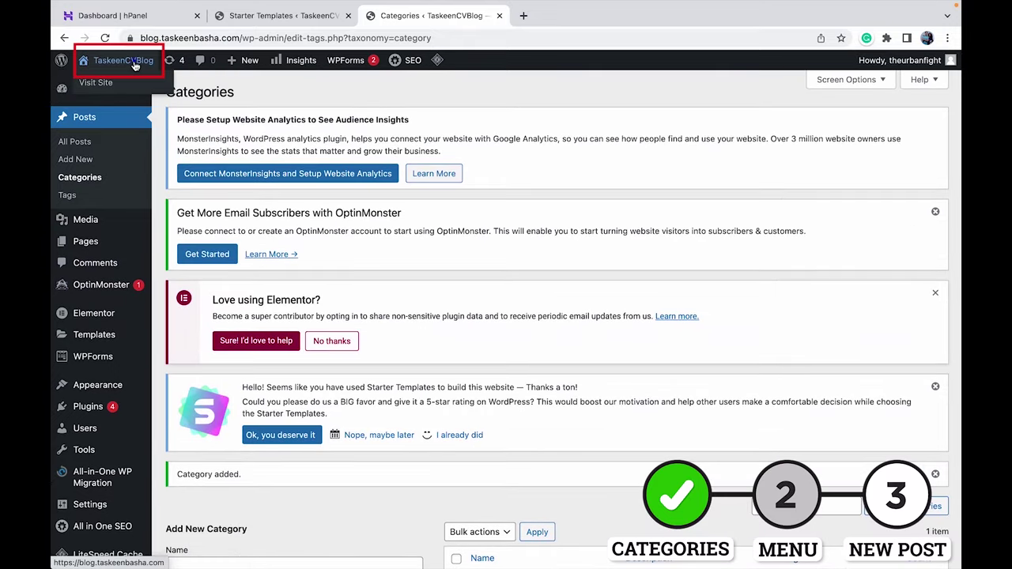
{"action": "left_click", "coordinate": [135, 65]}
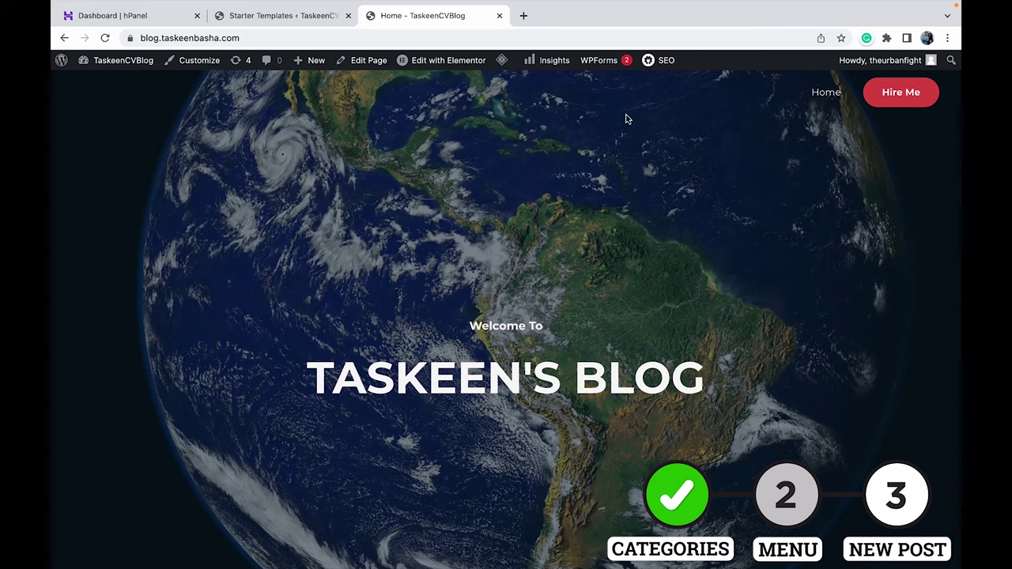
{"action": "left_click", "coordinate": [123, 63]}
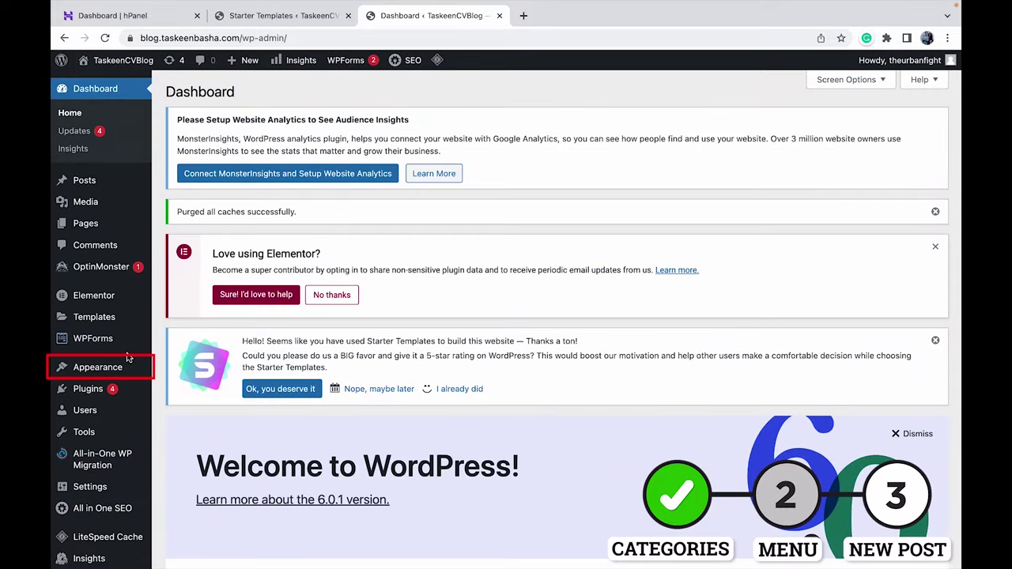
{"action": "mouse_move", "coordinate": [119, 370]}
{"action": "left_click", "coordinate": [185, 425]}
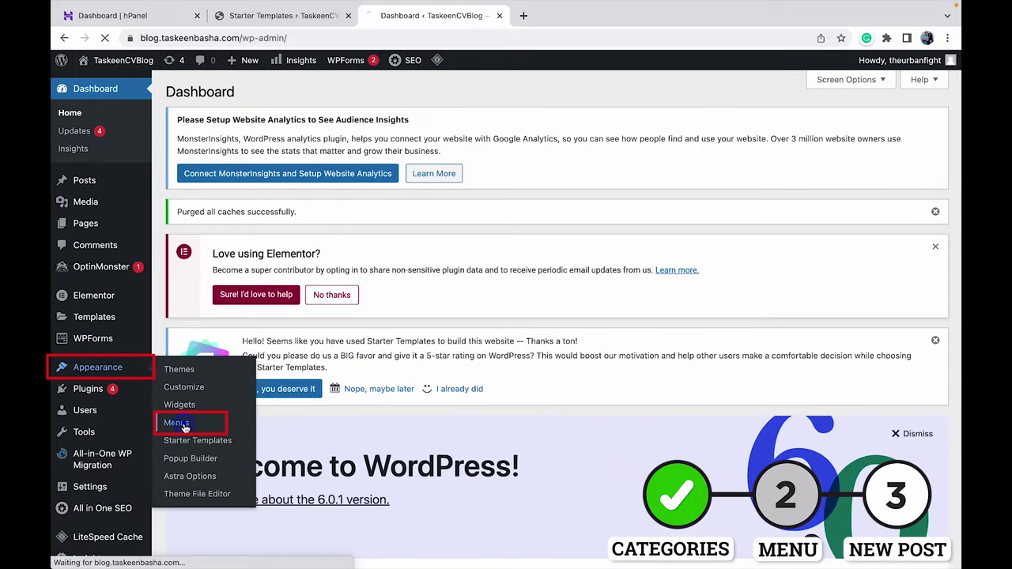
{"action": "scroll", "coordinate": [185, 427], "scroll_direction": "down", "scroll_amount": 3}
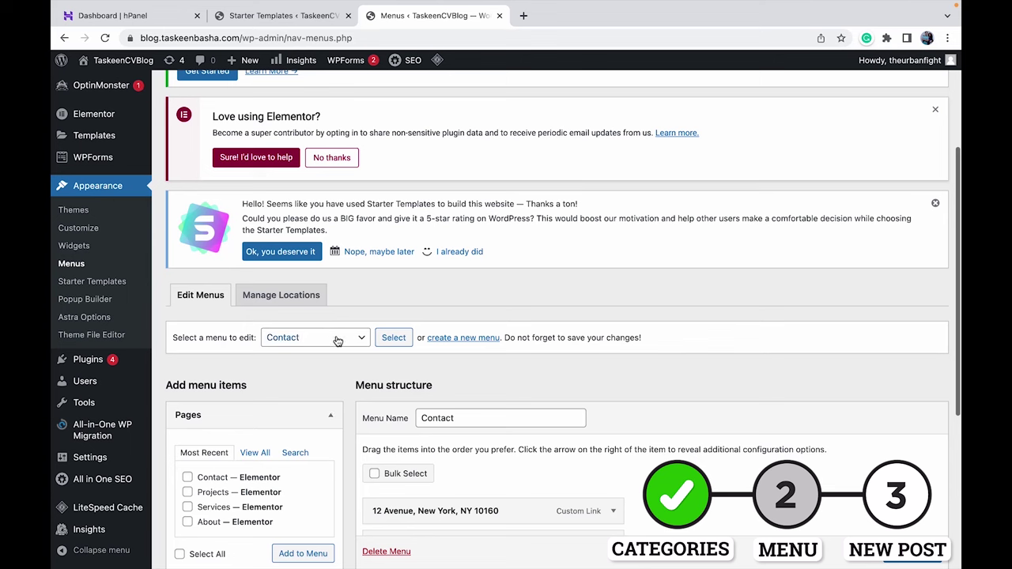
{"action": "left_click", "coordinate": [338, 345]}
{"action": "left_click", "coordinate": [328, 358]}
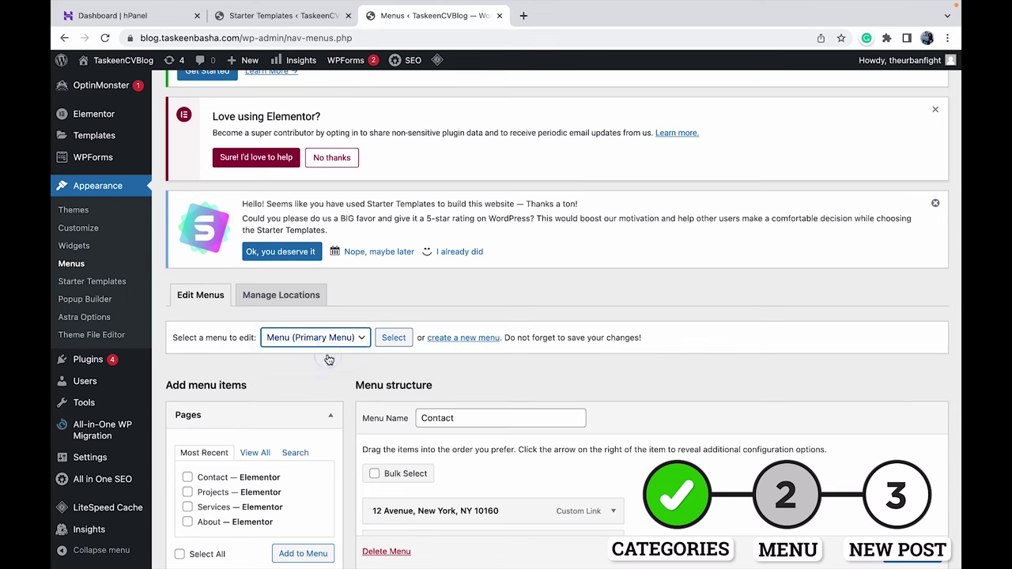
{"action": "left_click", "coordinate": [393, 338]}
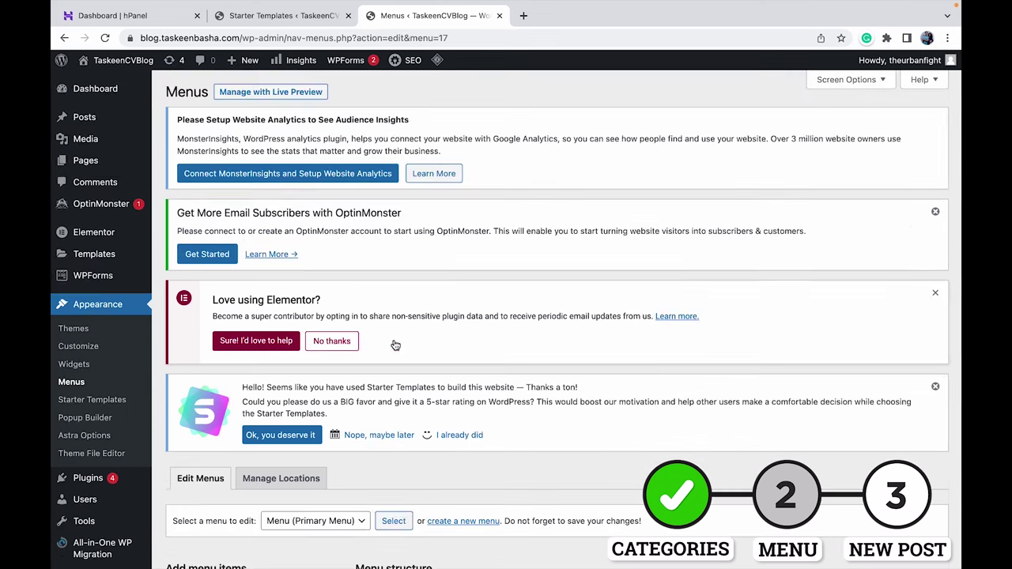
Add the Books, Fiction, Non-Fiction, Technology and Travel categories to the primary menu
{"action": "scroll", "coordinate": [395, 344], "scroll_direction": "down", "scroll_amount": 5}
{"action": "left_click", "coordinate": [198, 363]}
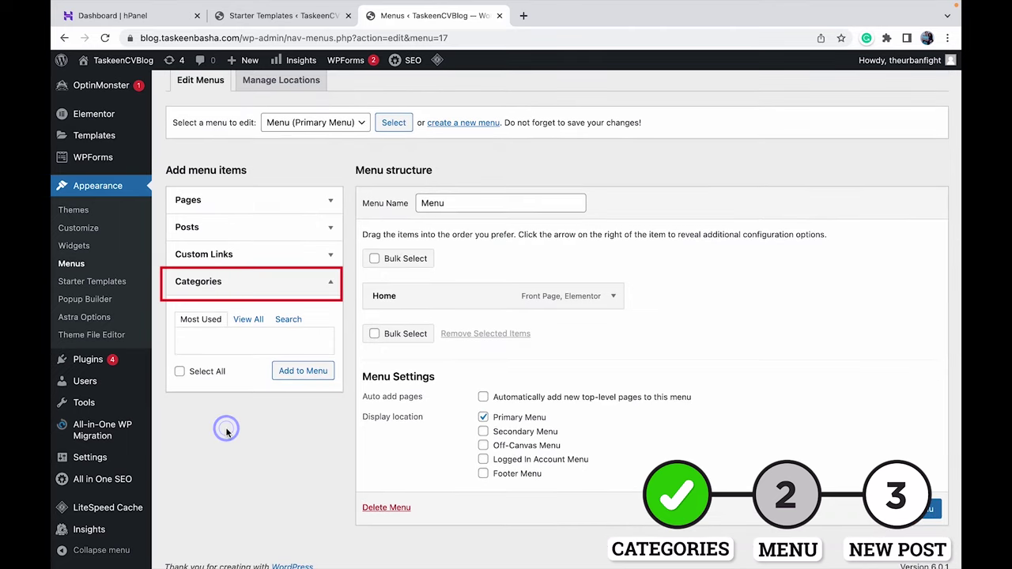
{"action": "left_click", "coordinate": [250, 320]}
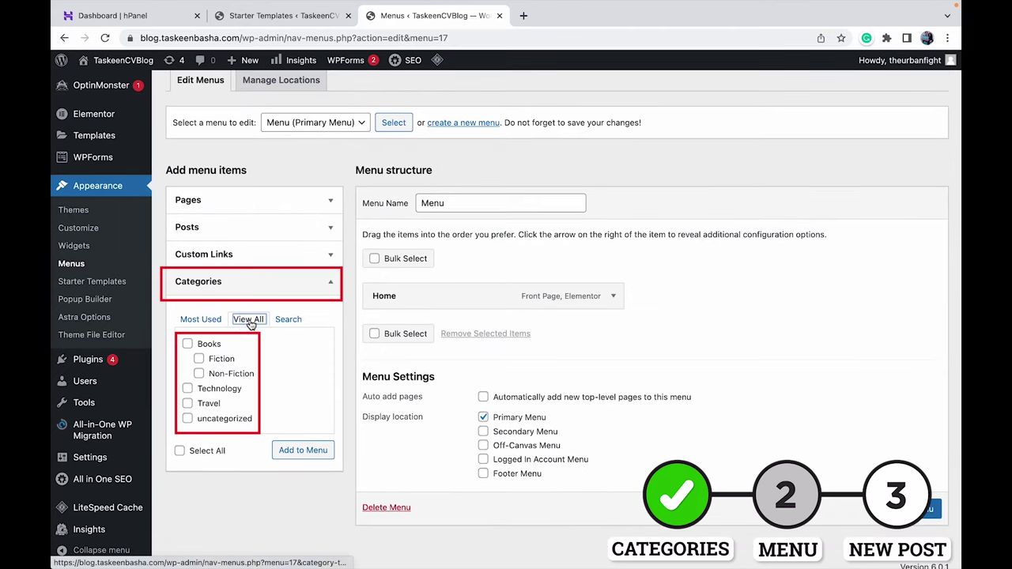
{"action": "left_click", "coordinate": [199, 359]}
{"action": "left_click", "coordinate": [198, 374]}
{"action": "left_click", "coordinate": [187, 388]}
{"action": "left_click", "coordinate": [187, 404]}
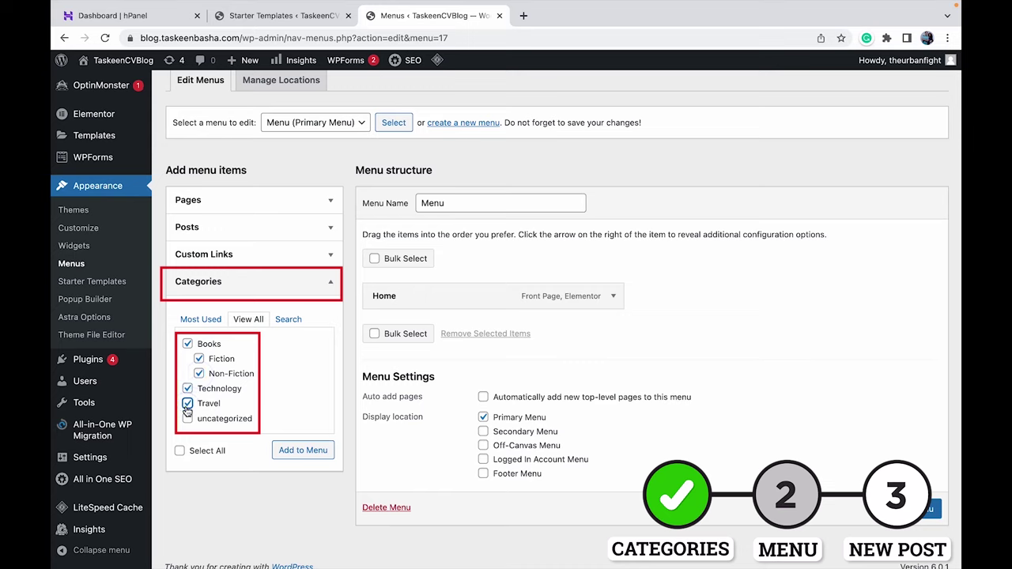
{"action": "left_click", "coordinate": [285, 452]}
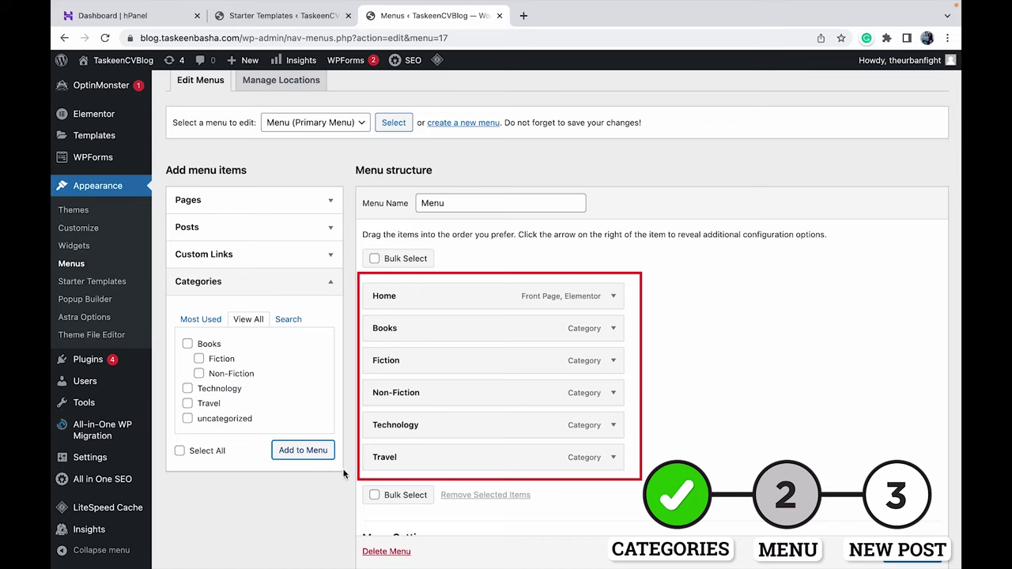
Arrange the menu as Home, Technology, Travel, Books, with Fiction and Non-Fiction as sub-items of Books, and save it
{"action": "left_click_drag", "start_coordinate": [412, 365], "coordinate": [446, 362]}
{"action": "left_click_drag", "start_coordinate": [409, 392], "coordinate": [422, 397]}
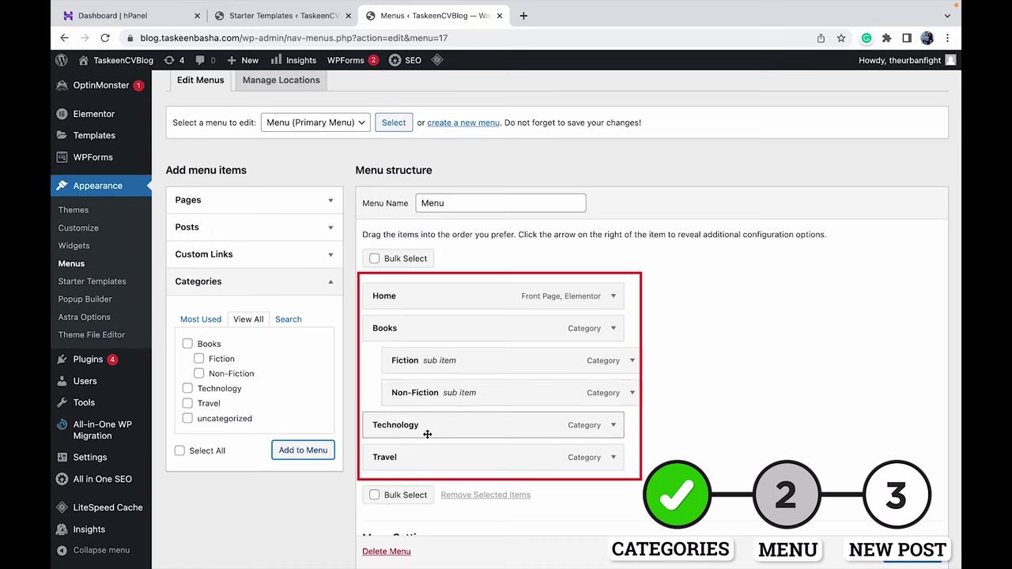
{"action": "left_click_drag", "start_coordinate": [425, 433], "coordinate": [424, 333]}
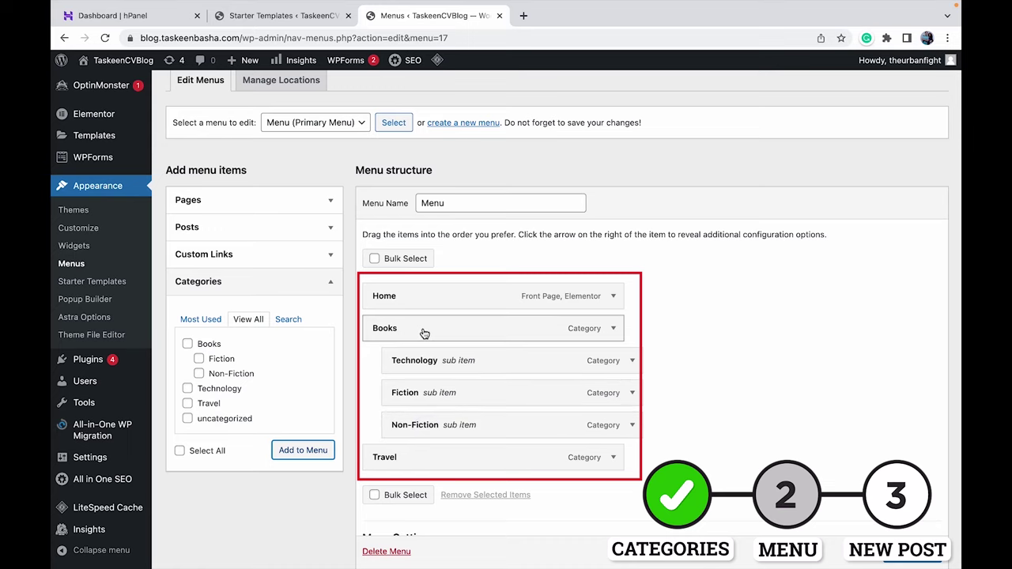
{"action": "left_click_drag", "start_coordinate": [411, 360], "coordinate": [378, 329]}
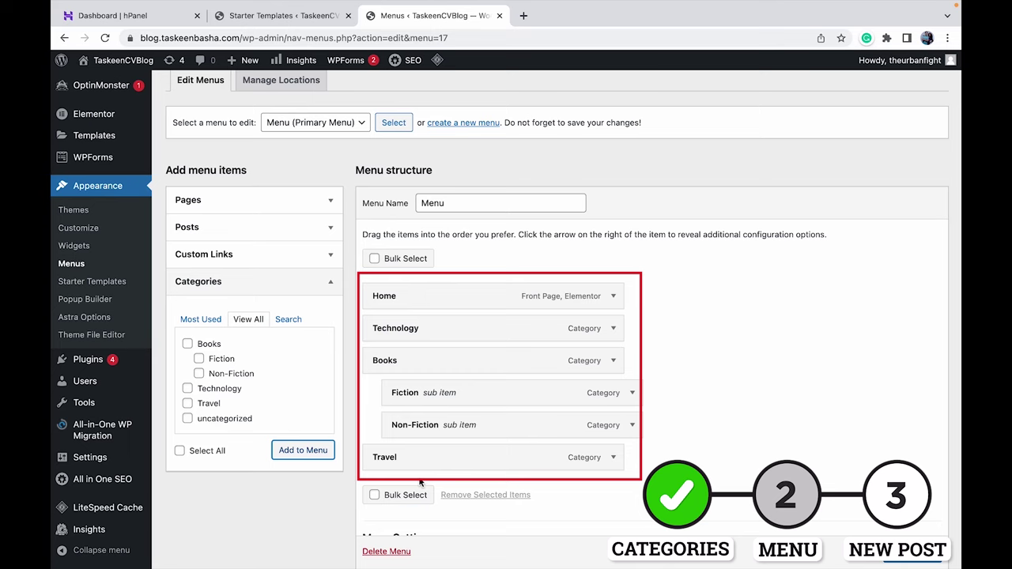
{"action": "left_click_drag", "start_coordinate": [419, 465], "coordinate": [413, 365]}
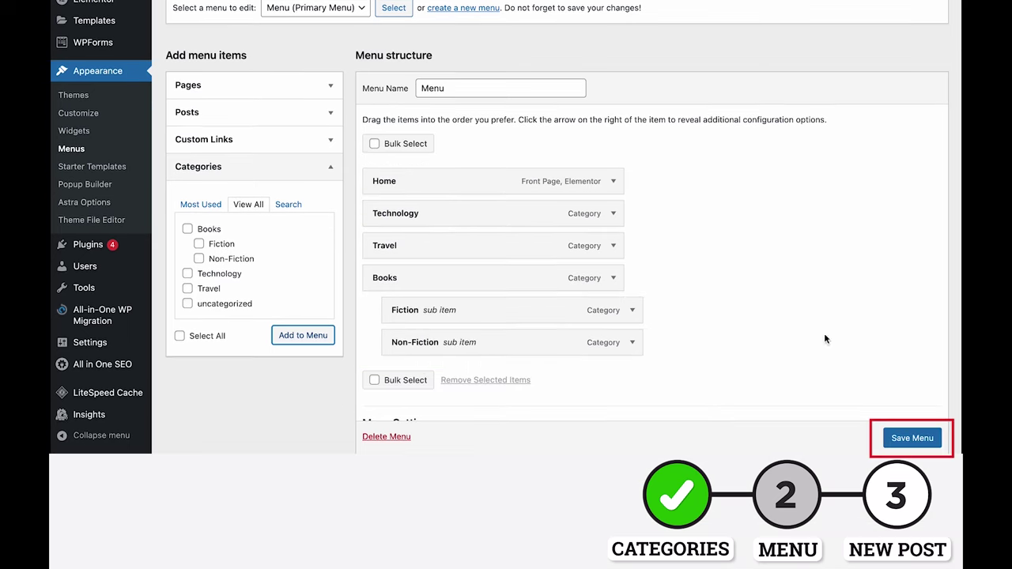
{"action": "left_click", "coordinate": [911, 438]}
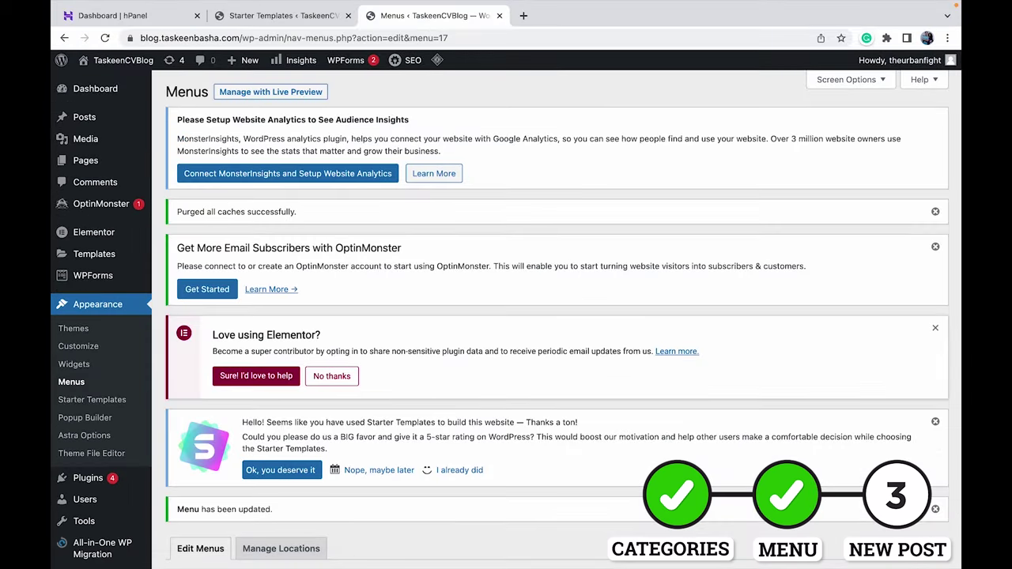
Visit the live site, check the Books submenu and view the Technology, Travel and Books category pages
{"action": "mouse_move", "coordinate": [119, 60]}
{"action": "left_click", "coordinate": [110, 86]}
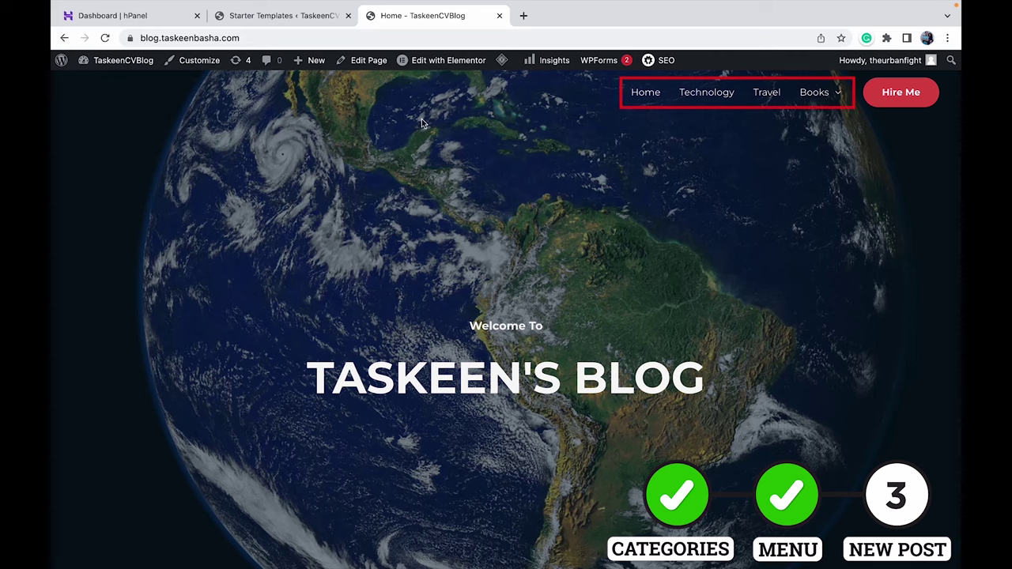
{"action": "mouse_move", "coordinate": [830, 93]}
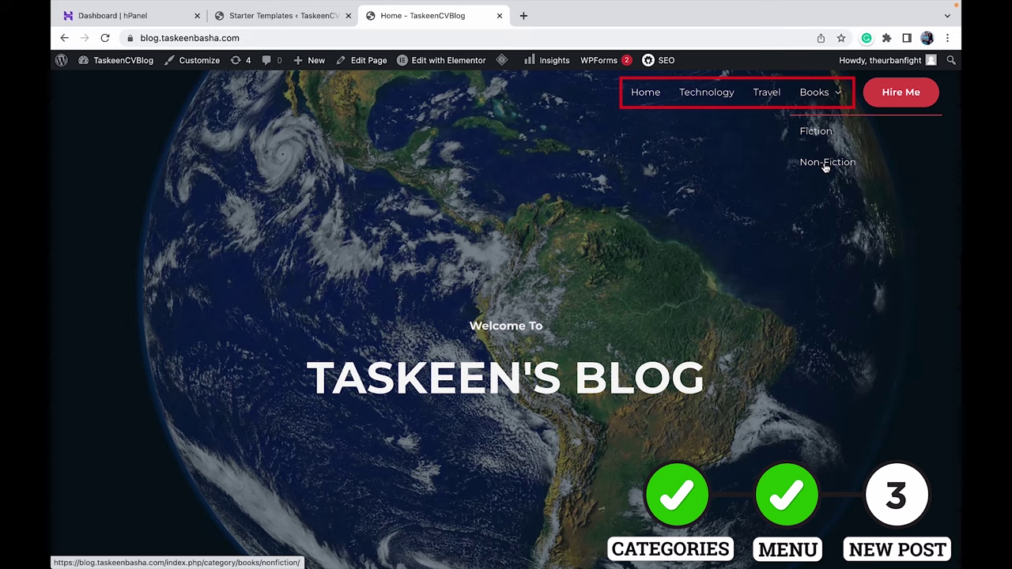
{"action": "left_click", "coordinate": [693, 95]}
{"action": "left_click", "coordinate": [767, 94]}
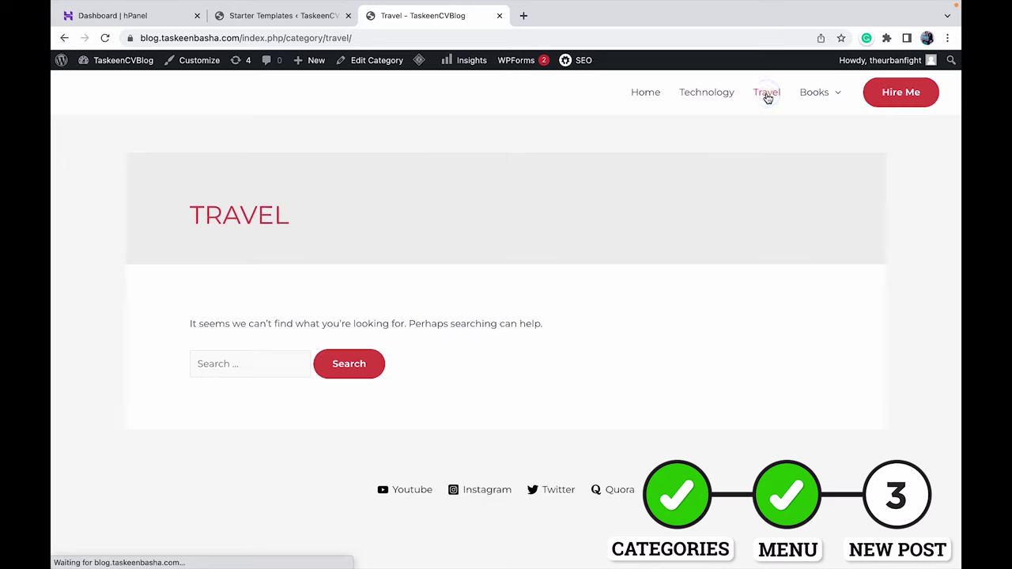
{"action": "left_click", "coordinate": [810, 94]}
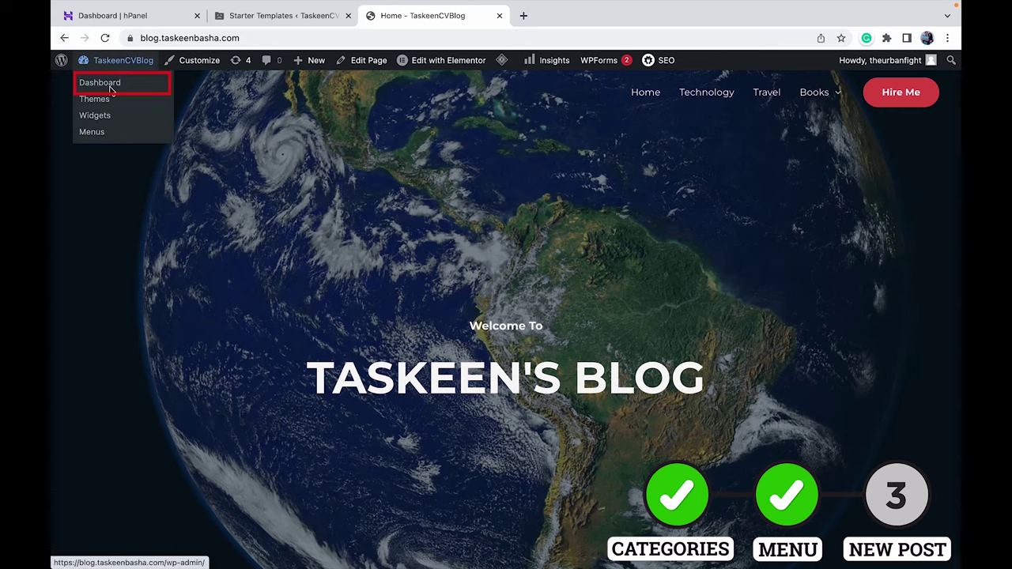
Create a new post titled "The road not taken" and paste the copied poem as its body text
{"action": "left_click", "coordinate": [111, 88]}
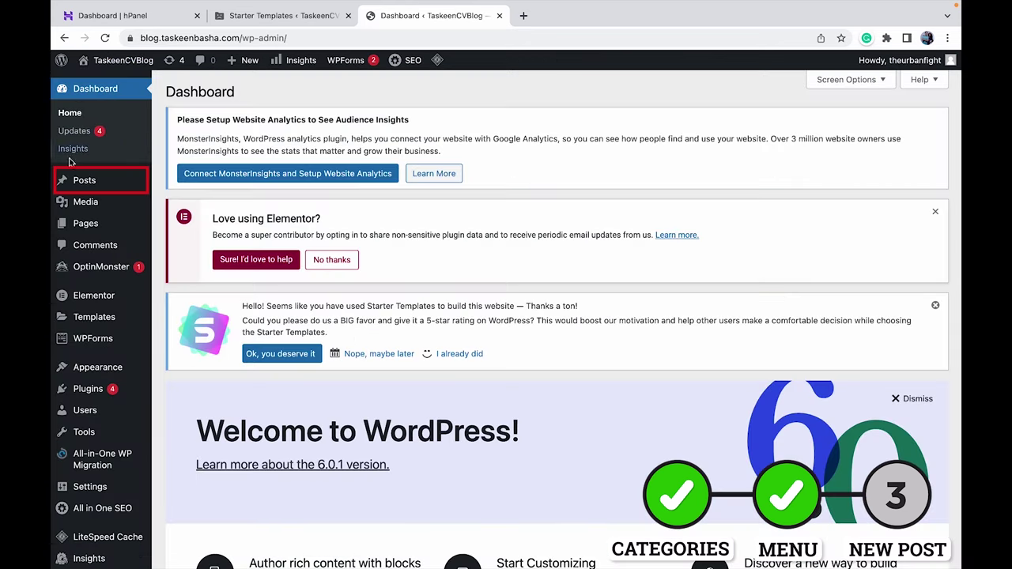
{"action": "mouse_move", "coordinate": [83, 180]}
{"action": "left_click", "coordinate": [181, 200]}
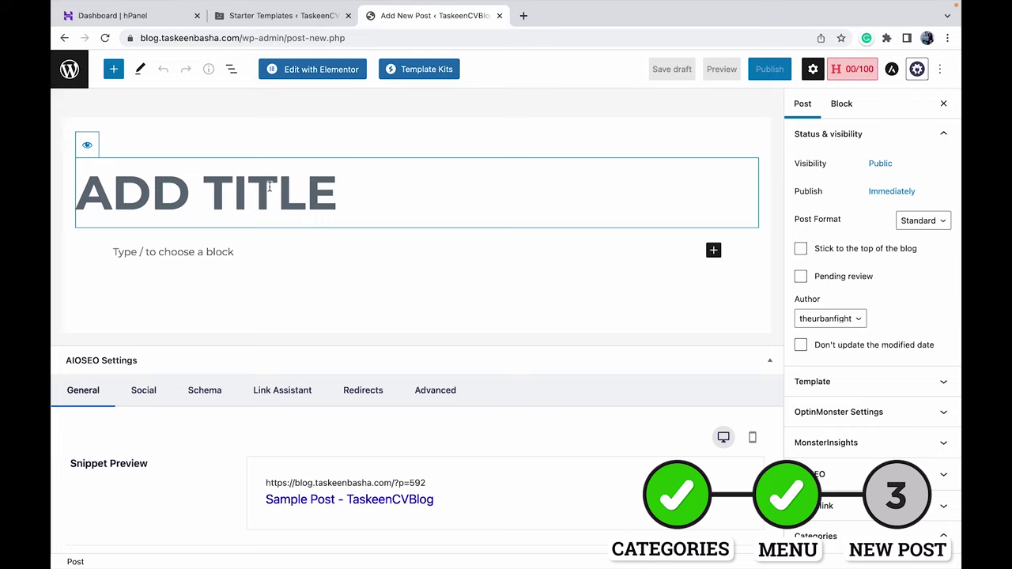
{"action": "type", "text": "T"}
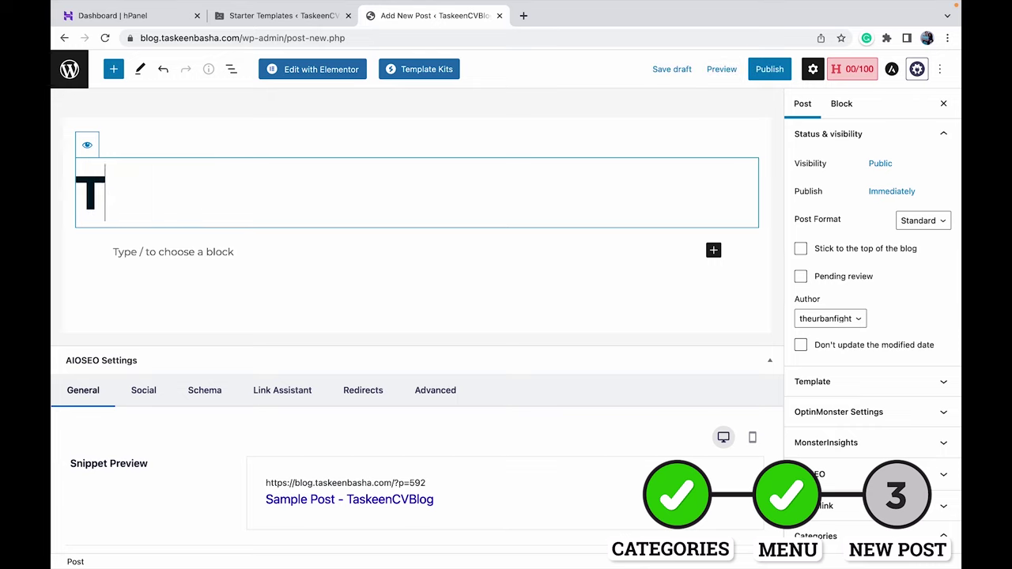
{"action": "type", "text": "HE ROAD NOT TAKEN"}
{"action": "left_click", "coordinate": [198, 252]}
{"action": "key", "text": "super+v"}
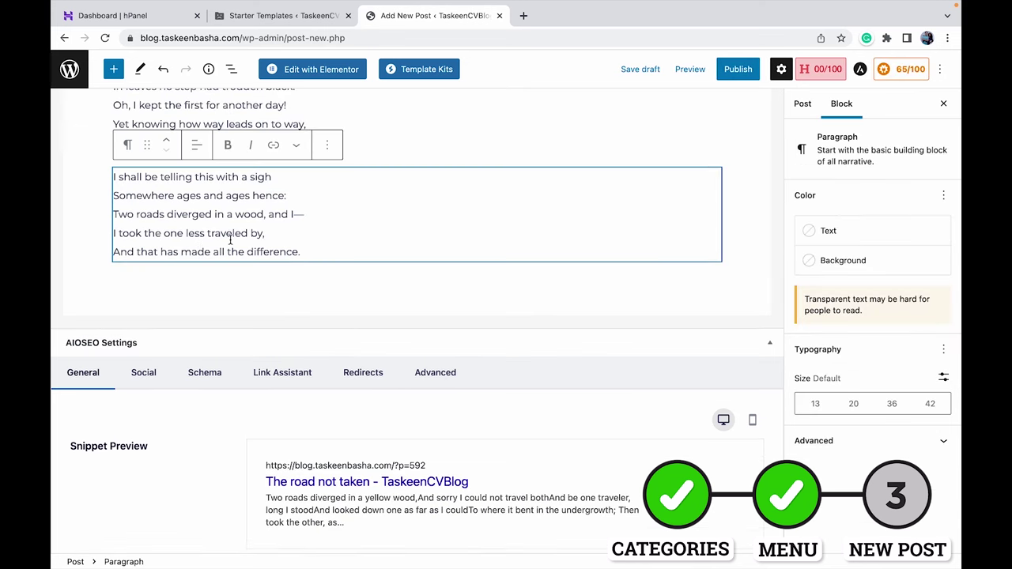
Insert an image block between the poem's second and third stanzas, using the autumn forest picture from a free-image search for "woods"
{"action": "scroll", "coordinate": [474, 316], "scroll_direction": "up", "scroll_amount": 3}
{"action": "left_click", "coordinate": [740, 415]}
{"action": "scroll", "coordinate": [635, 327], "scroll_direction": "up", "scroll_amount": 5}
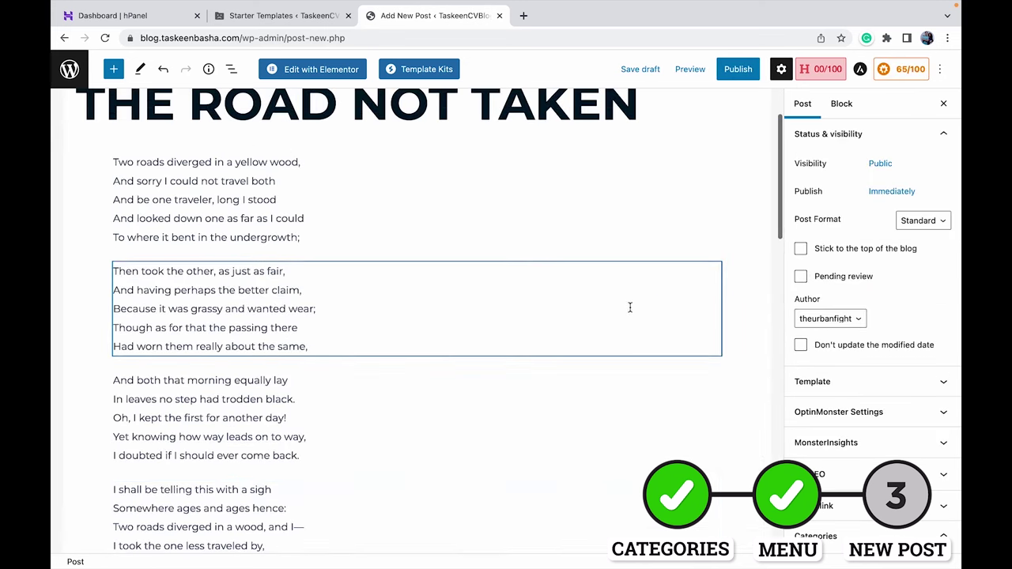
{"action": "left_click", "coordinate": [627, 300]}
{"action": "left_click", "coordinate": [703, 369]}
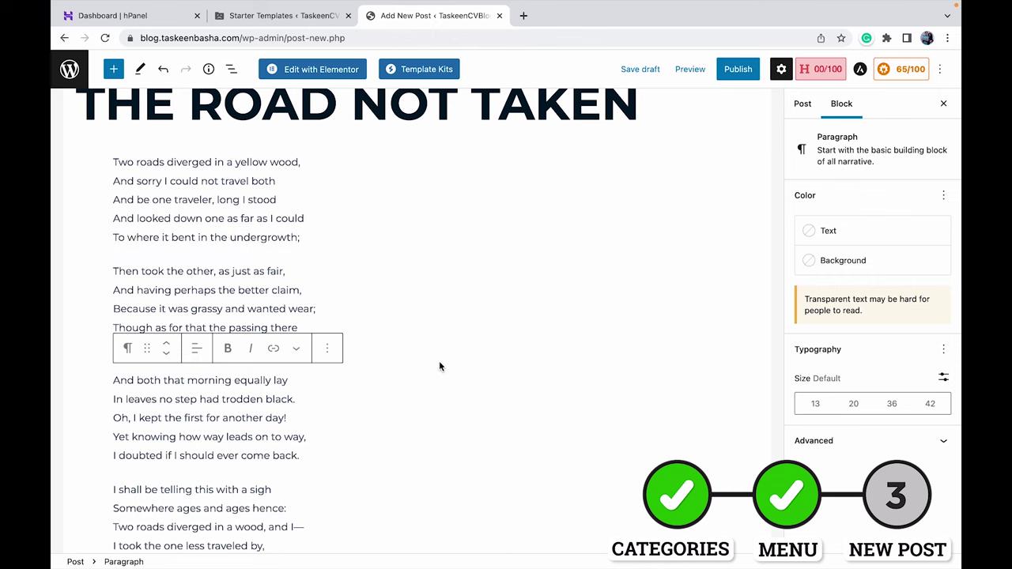
{"action": "left_click", "coordinate": [370, 355]}
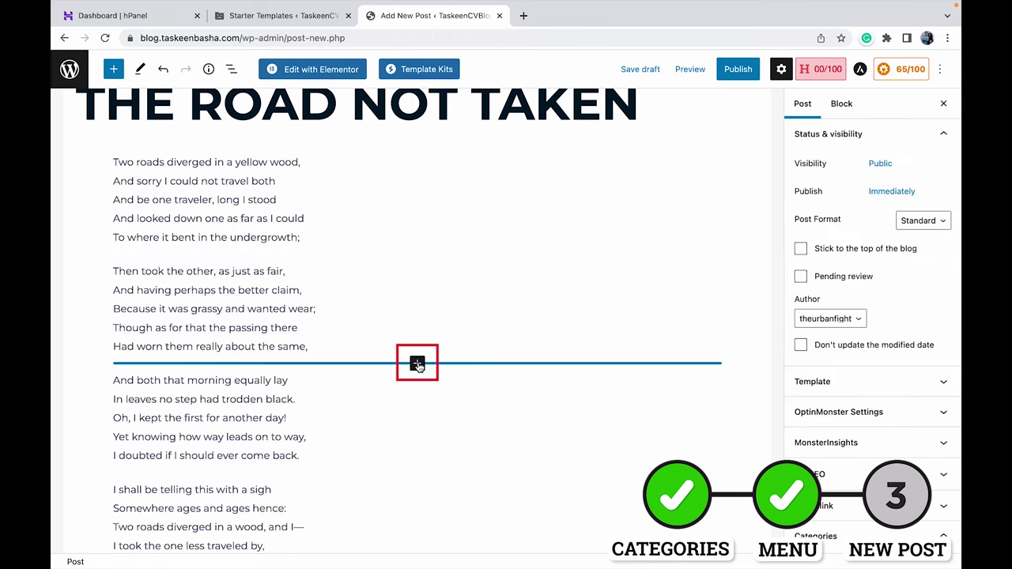
{"action": "left_click", "coordinate": [416, 362]}
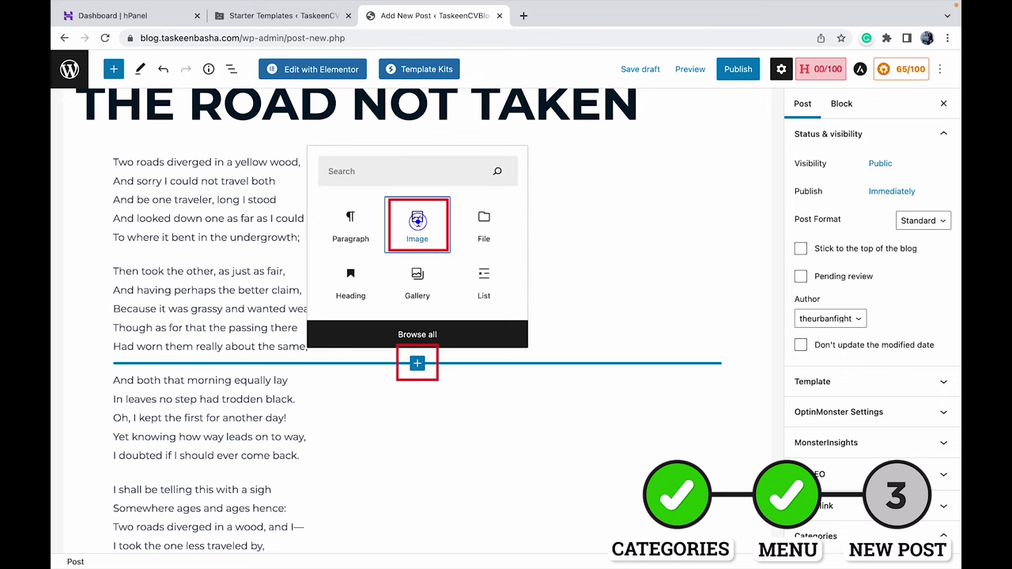
{"action": "left_click", "coordinate": [418, 227]}
{"action": "left_click", "coordinate": [203, 451]}
{"action": "type", "text": "woods"}
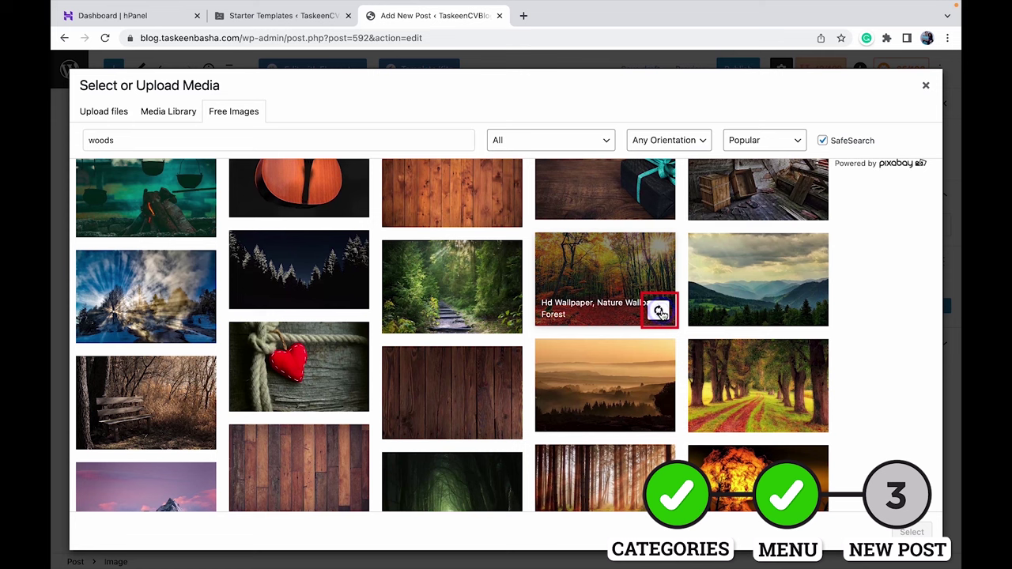
{"action": "left_click", "coordinate": [661, 313]}
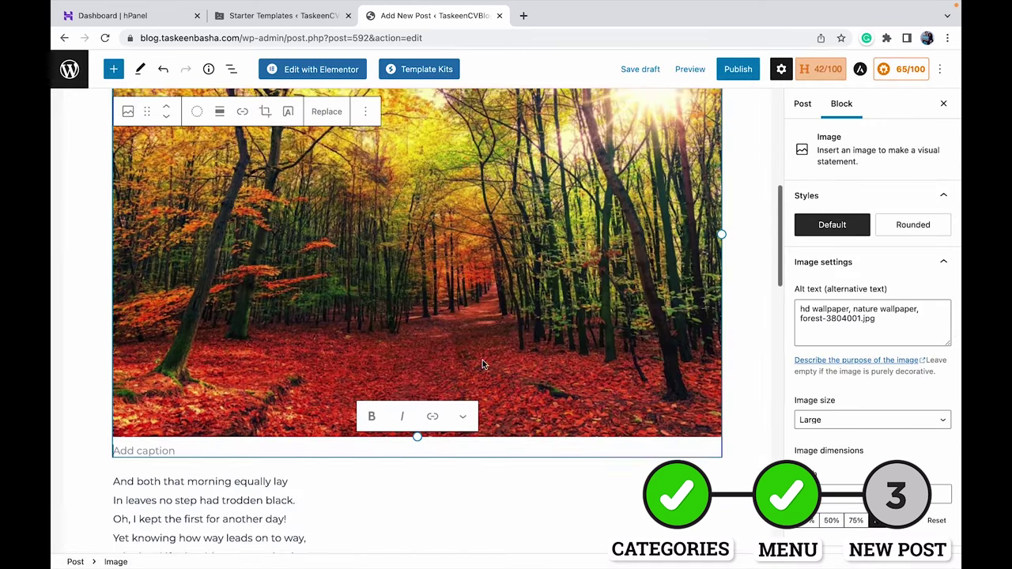
Assign the post to the Travel category in the post settings
{"action": "scroll", "coordinate": [484, 364], "scroll_direction": "up", "scroll_amount": 1}
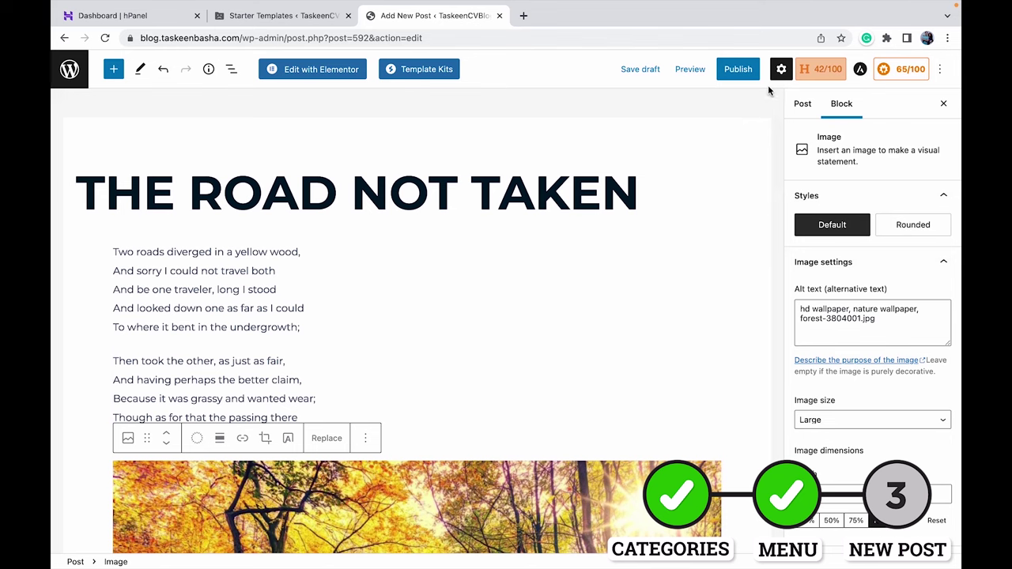
{"action": "left_click", "coordinate": [802, 103]}
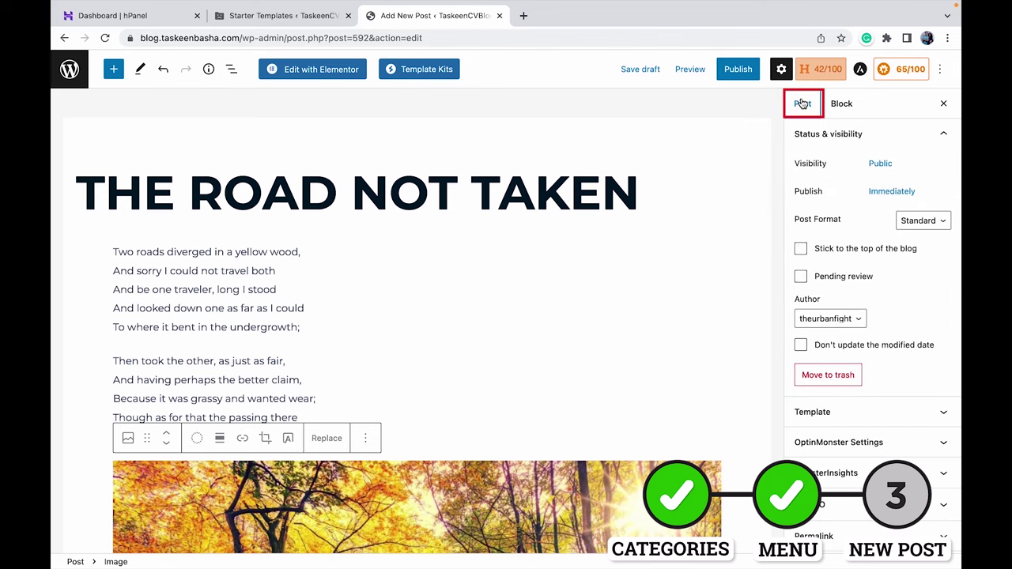
{"action": "scroll", "coordinate": [914, 242], "scroll_direction": "down", "scroll_amount": 5}
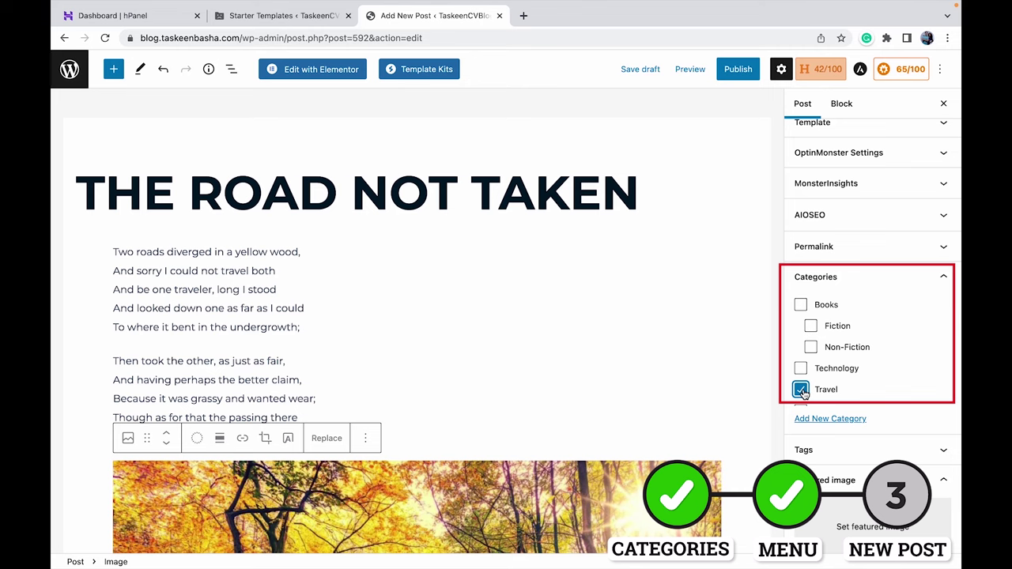
{"action": "scroll", "coordinate": [858, 458], "scroll_direction": "down", "scroll_amount": 3}
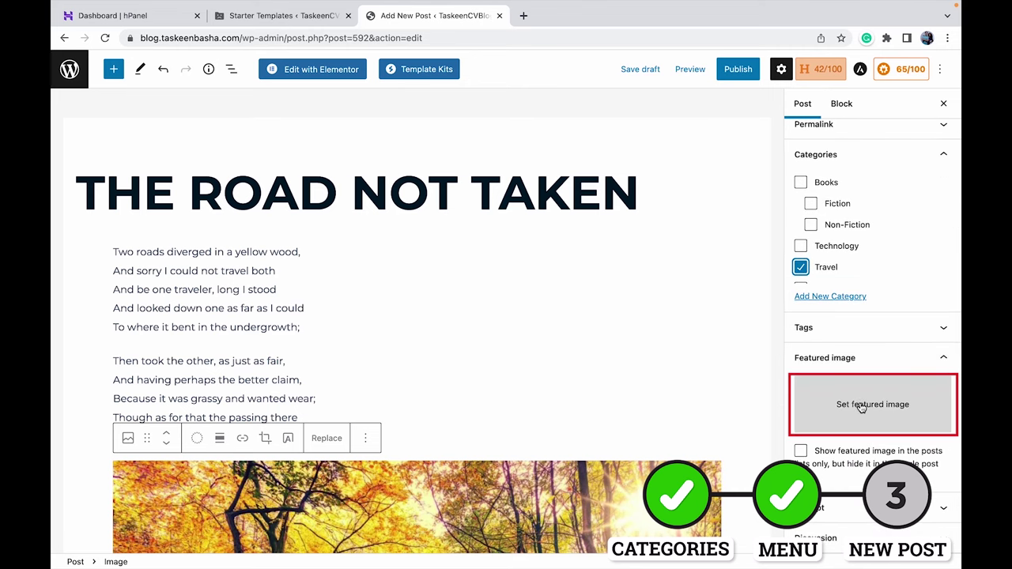
Preview the post in a new tab and look over its title, text and image
{"action": "left_click", "coordinate": [690, 69]}
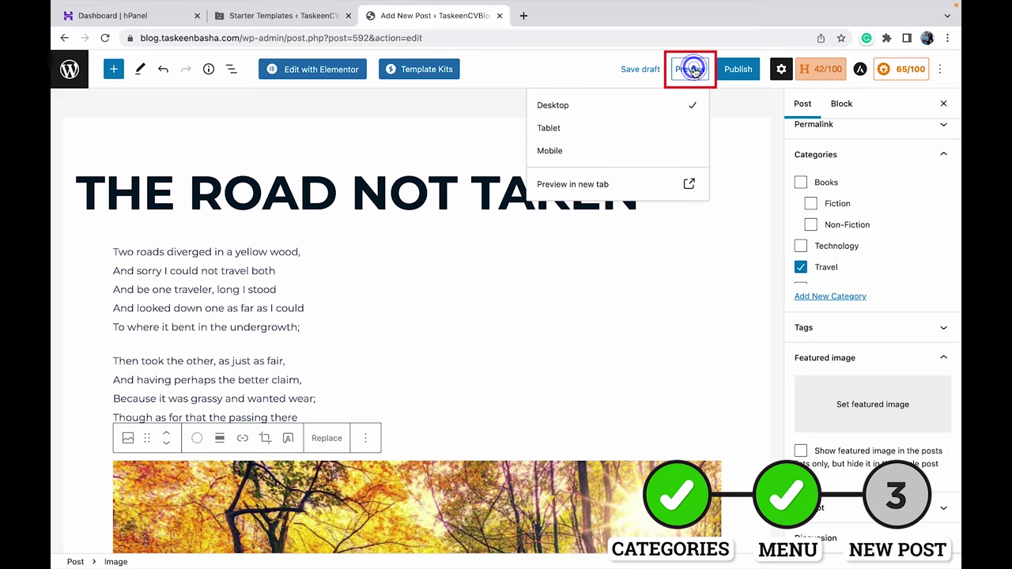
{"action": "left_click", "coordinate": [621, 184]}
{"action": "scroll", "coordinate": [544, 110], "scroll_direction": "down", "scroll_amount": 2}
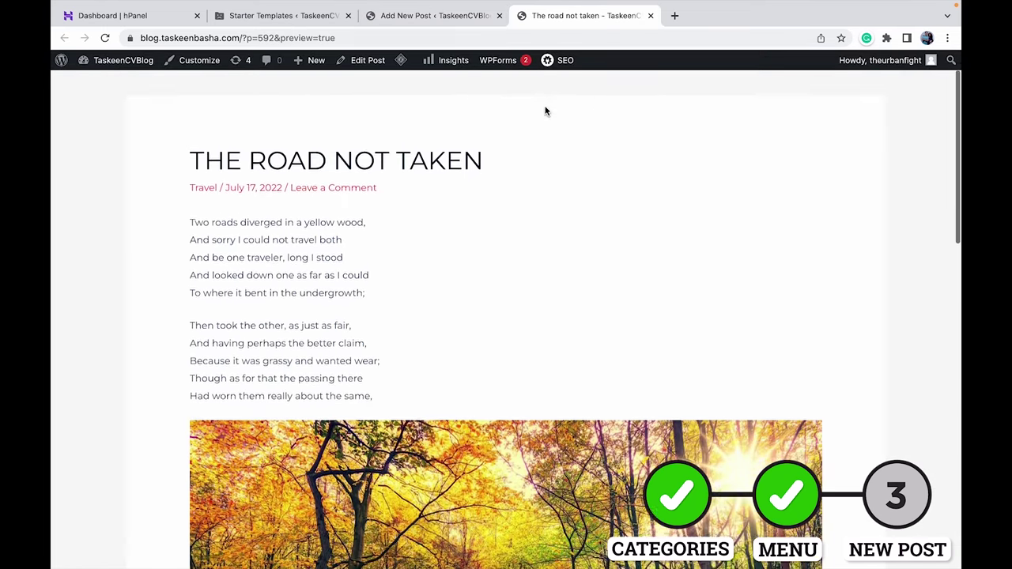
{"action": "scroll", "coordinate": [544, 108], "scroll_direction": "up", "scroll_amount": 5}
Return to the post editor and publish the post
{"action": "left_click", "coordinate": [465, 15]}
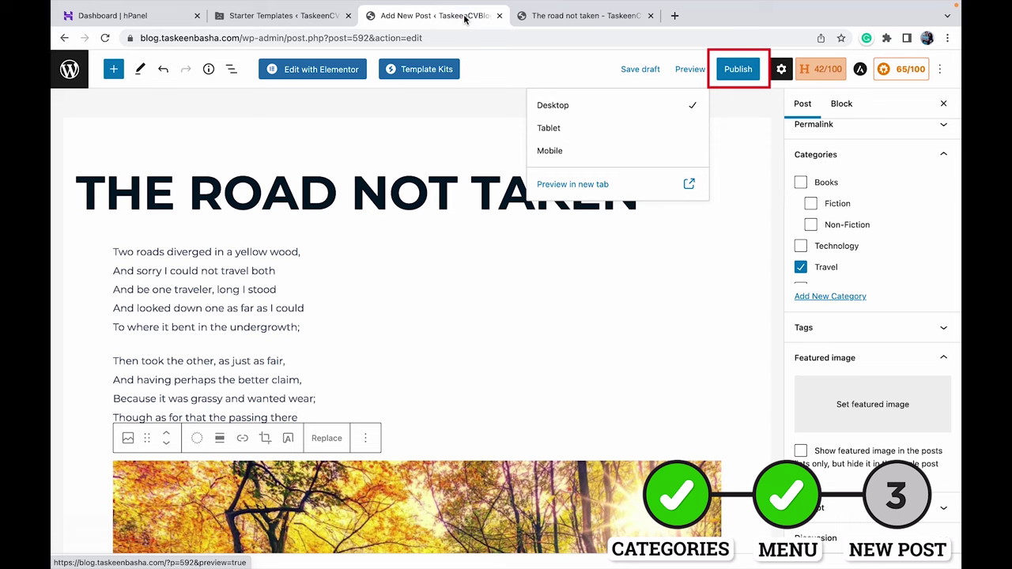
{"action": "left_click", "coordinate": [738, 69]}
{"action": "left_click", "coordinate": [822, 68]}
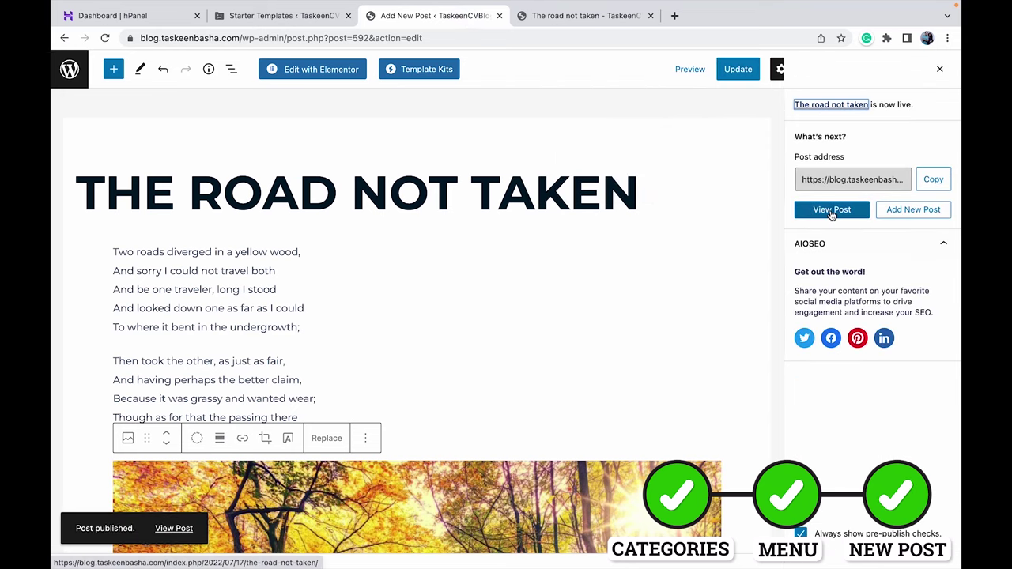
View the published post, then visit the live home page and find the post through the Travel category
{"action": "left_click", "coordinate": [831, 210]}
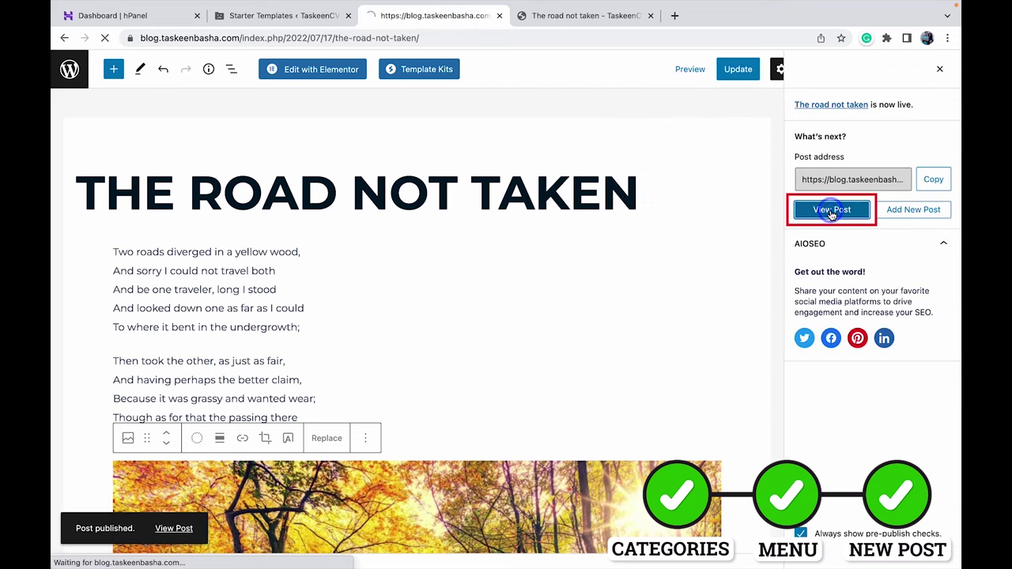
{"action": "mouse_move", "coordinate": [102, 69]}
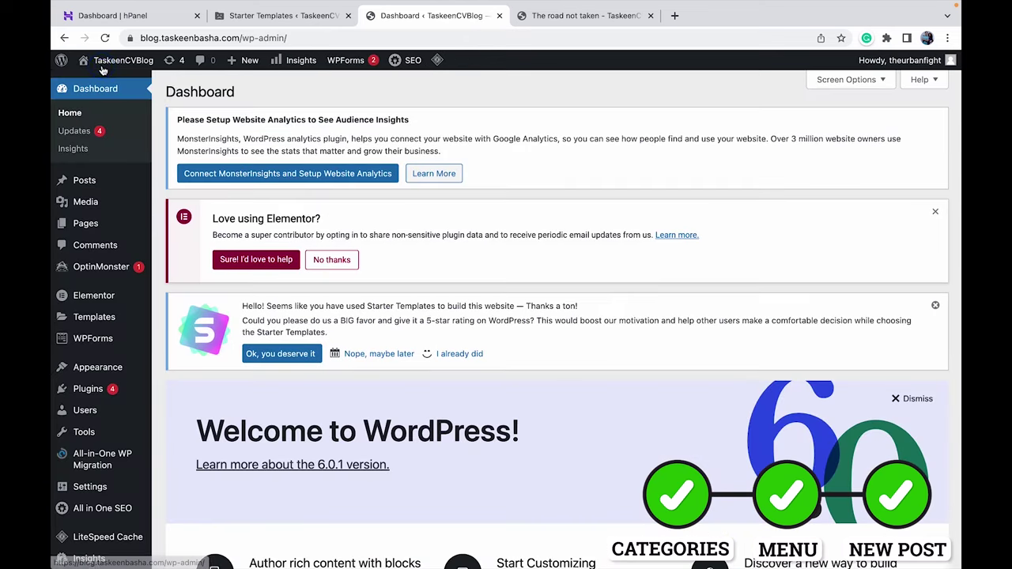
{"action": "left_click", "coordinate": [107, 83]}
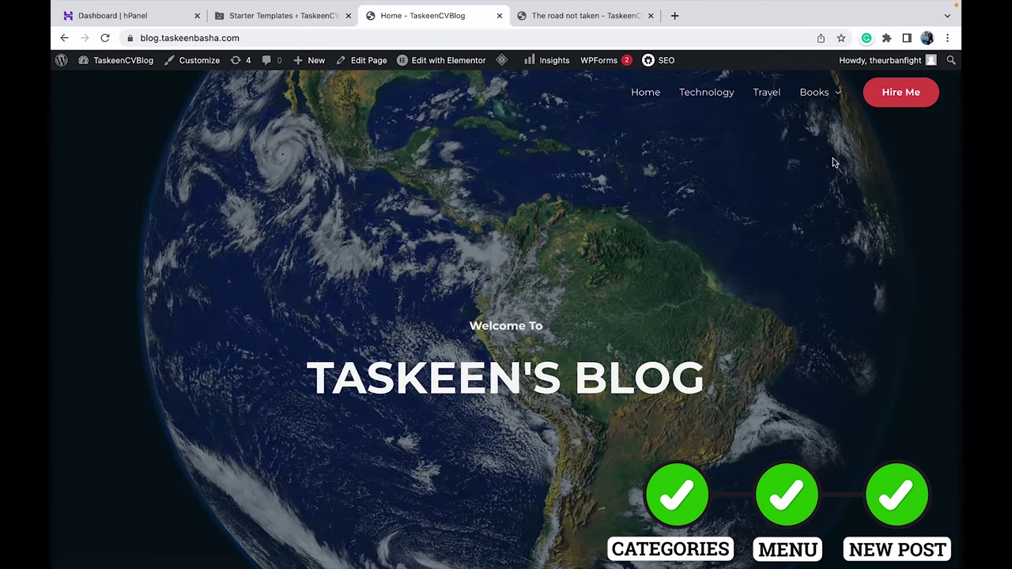
{"action": "left_click", "coordinate": [762, 98]}
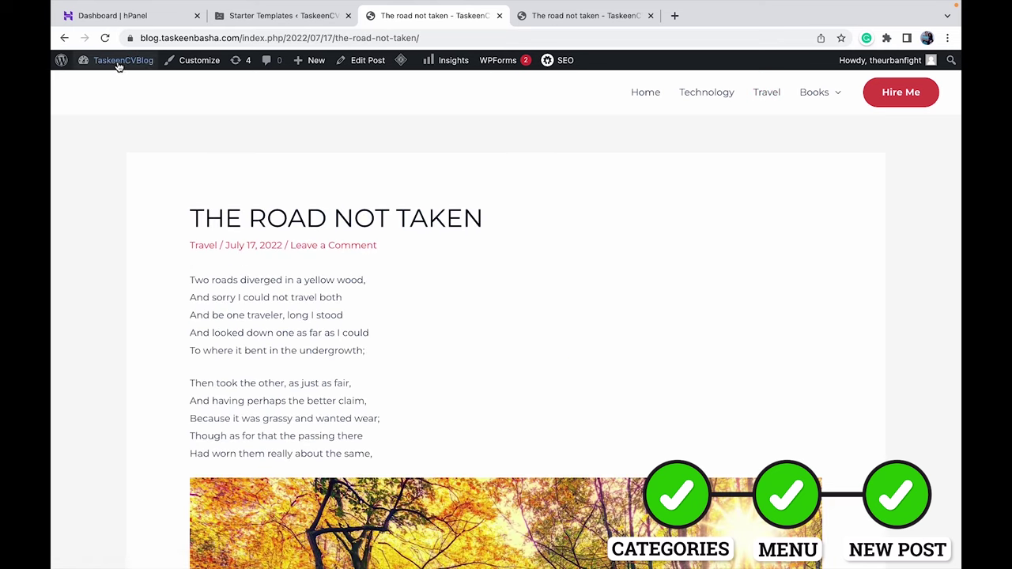
Go to the dashboard's list of all posts and open "The road not taken" for editing
{"action": "mouse_move", "coordinate": [118, 66]}
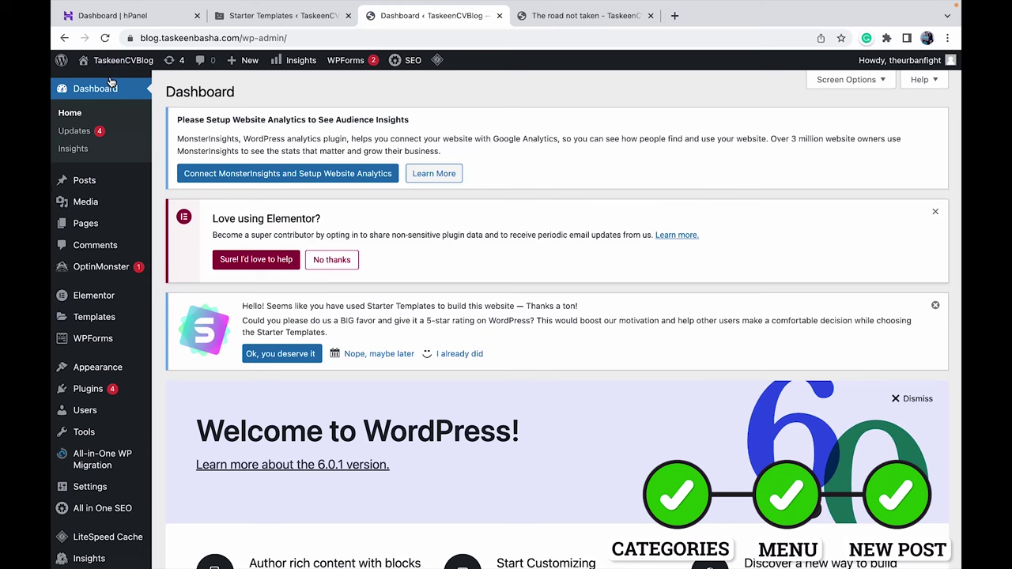
{"action": "left_click", "coordinate": [179, 183]}
{"action": "scroll", "coordinate": [251, 370], "scroll_direction": "down", "scroll_amount": 5}
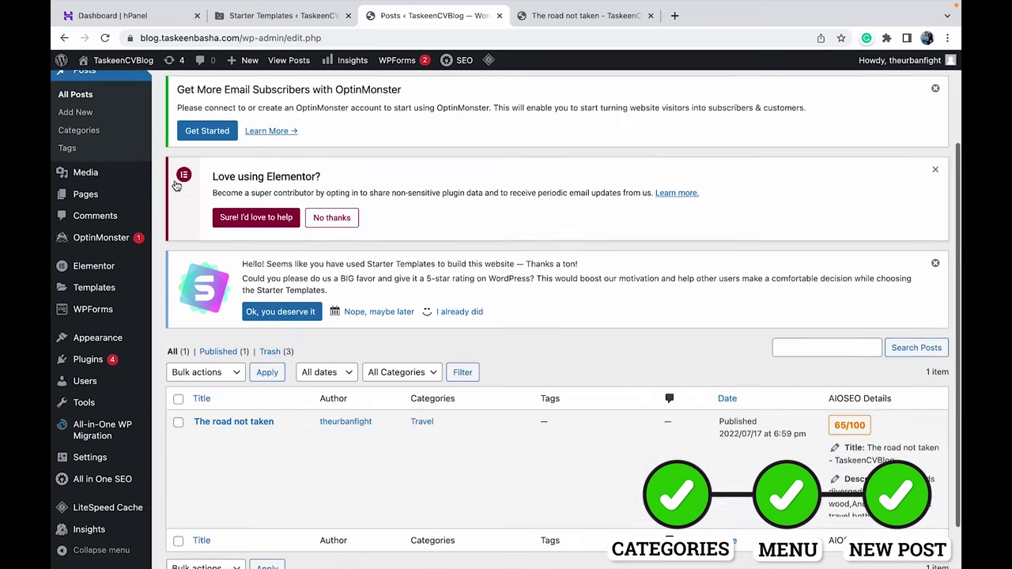
{"action": "mouse_move", "coordinate": [251, 370]}
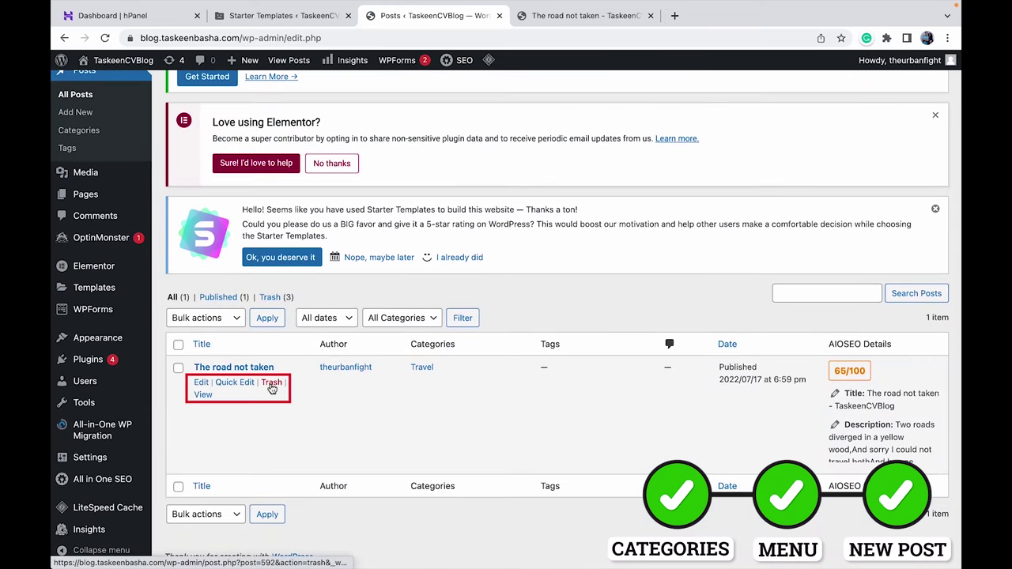
{"action": "left_click", "coordinate": [201, 382]}
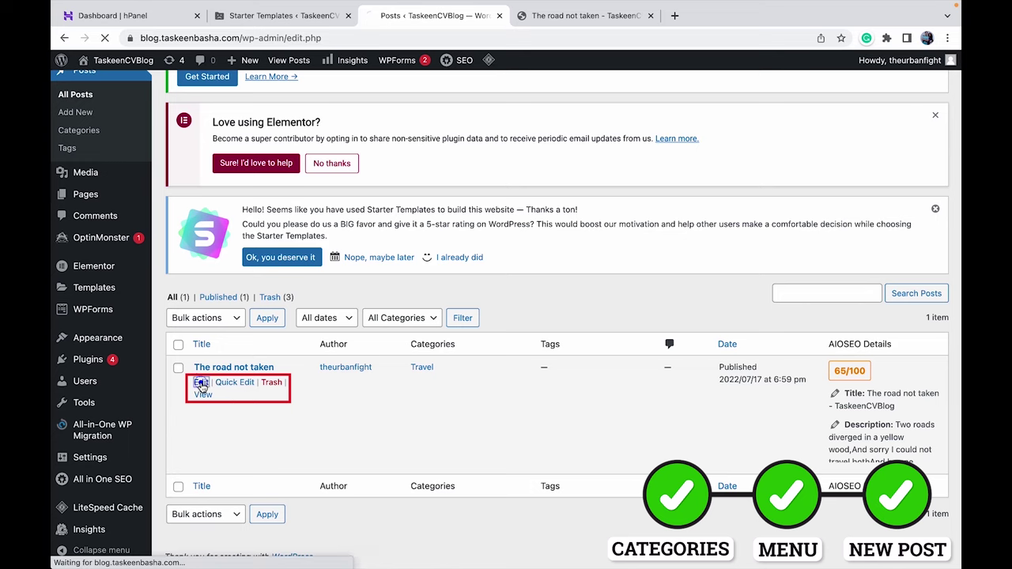
Set the forest image's size to Medium and update the post
{"action": "scroll", "coordinate": [820, 368], "scroll_direction": "down", "scroll_amount": 5}
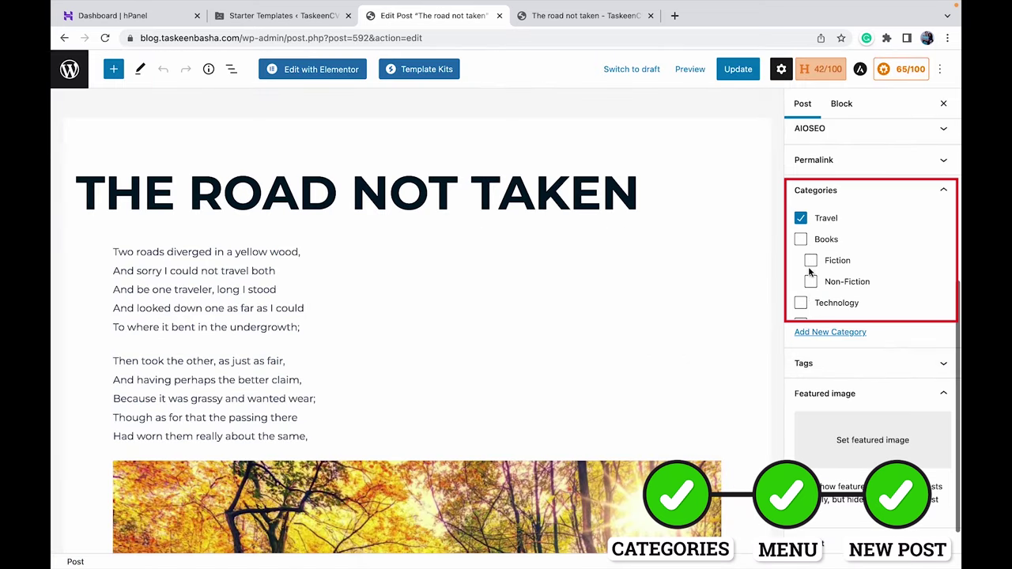
{"action": "scroll", "coordinate": [628, 350], "scroll_direction": "down", "scroll_amount": 4}
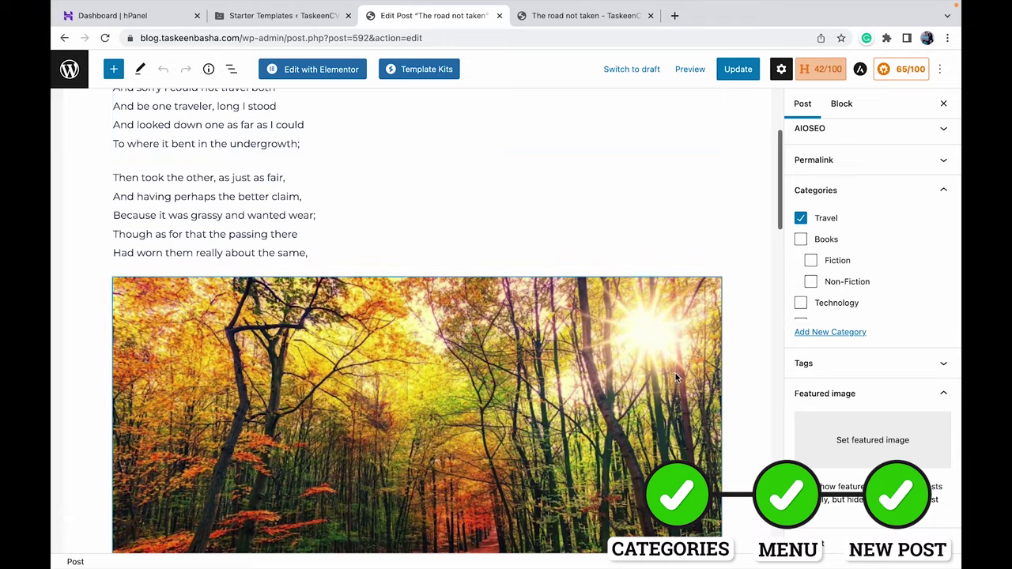
{"action": "scroll", "coordinate": [622, 373], "scroll_direction": "down", "scroll_amount": 4}
{"action": "left_click", "coordinate": [622, 373]}
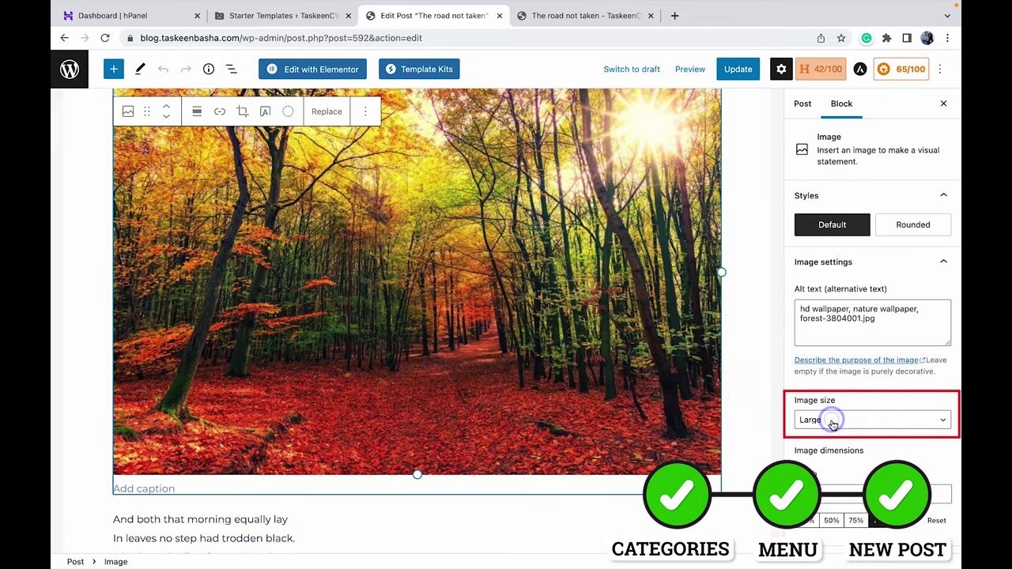
{"action": "left_click", "coordinate": [829, 417]}
{"action": "left_click", "coordinate": [827, 405]}
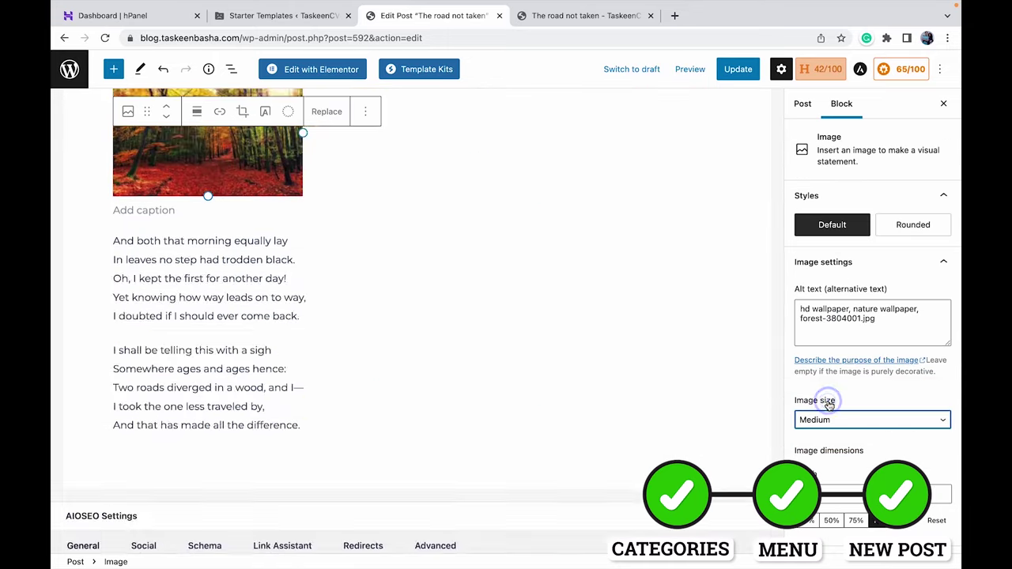
{"action": "left_click", "coordinate": [735, 67]}
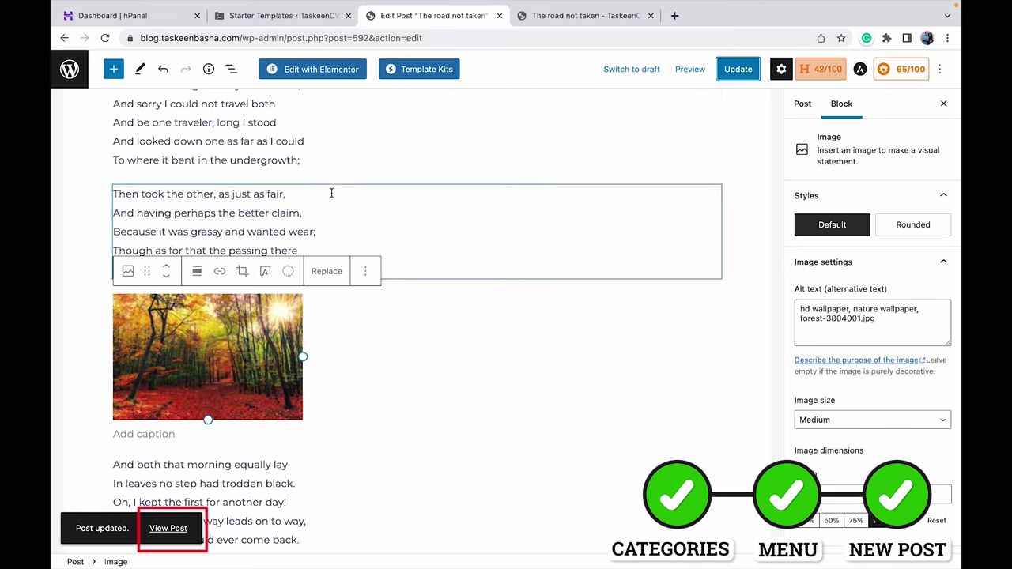
View the updated post on the live site and check the resized image and the rest of the page
{"action": "left_click", "coordinate": [168, 528]}
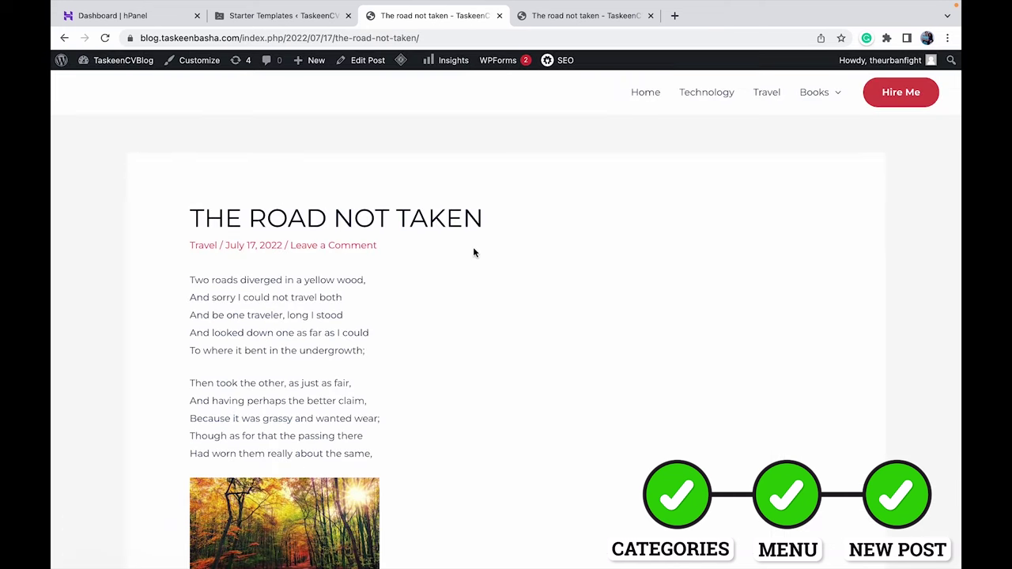
{"action": "scroll", "coordinate": [474, 253], "scroll_direction": "down", "scroll_amount": 5}
{"action": "scroll", "coordinate": [474, 252], "scroll_direction": "down", "scroll_amount": 2}
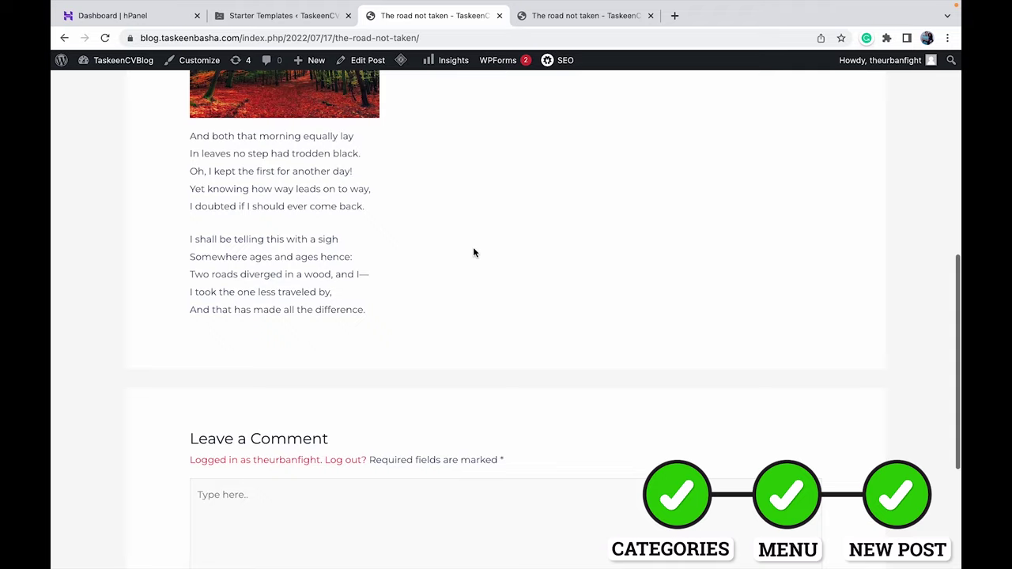
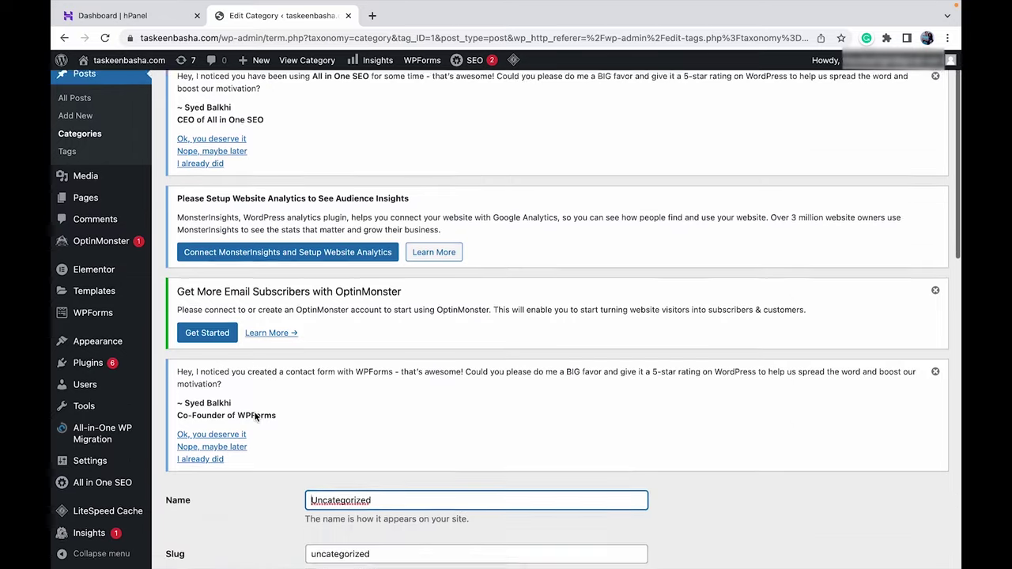
Rename the Uncategorized category to "My Thoughts", set its slug to "mythoughts" and update the category
{"action": "type", "text": "My Thoughts"}
{"action": "key", "text": "Tab"}
{"action": "type", "text": "mythoughts"}
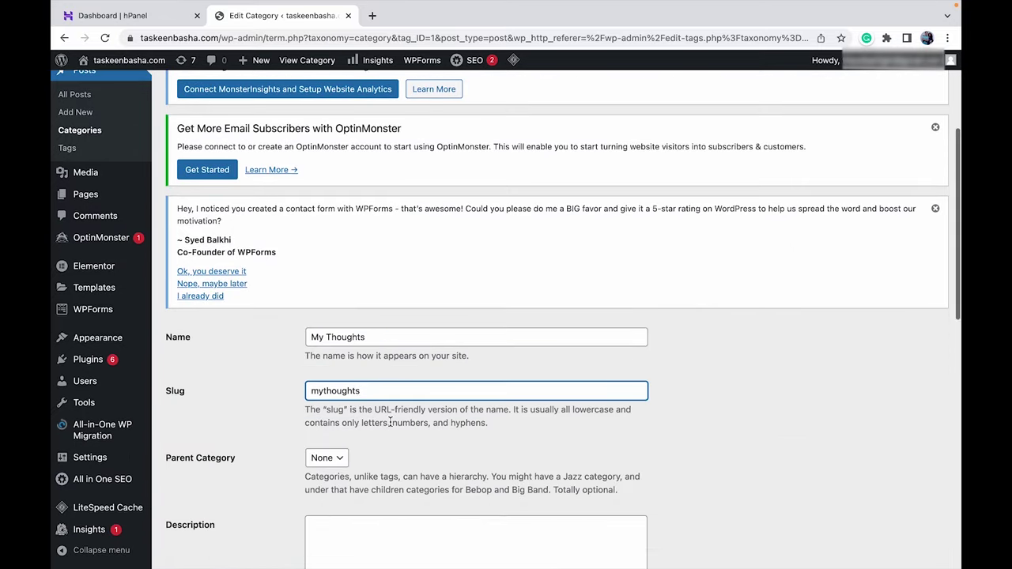
{"action": "scroll", "coordinate": [391, 419], "scroll_direction": "down", "scroll_amount": 15}
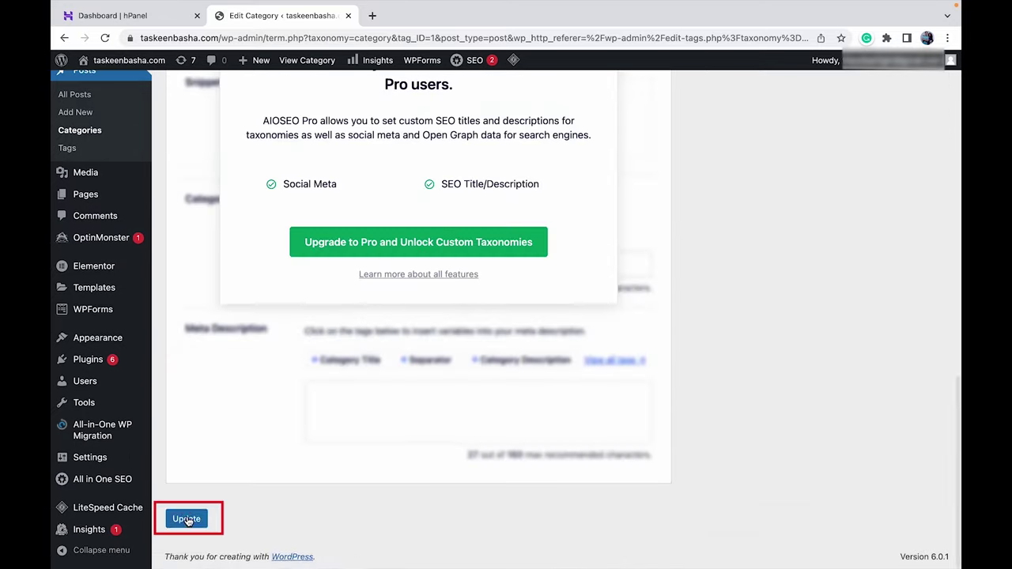
{"action": "left_click", "coordinate": [188, 519]}
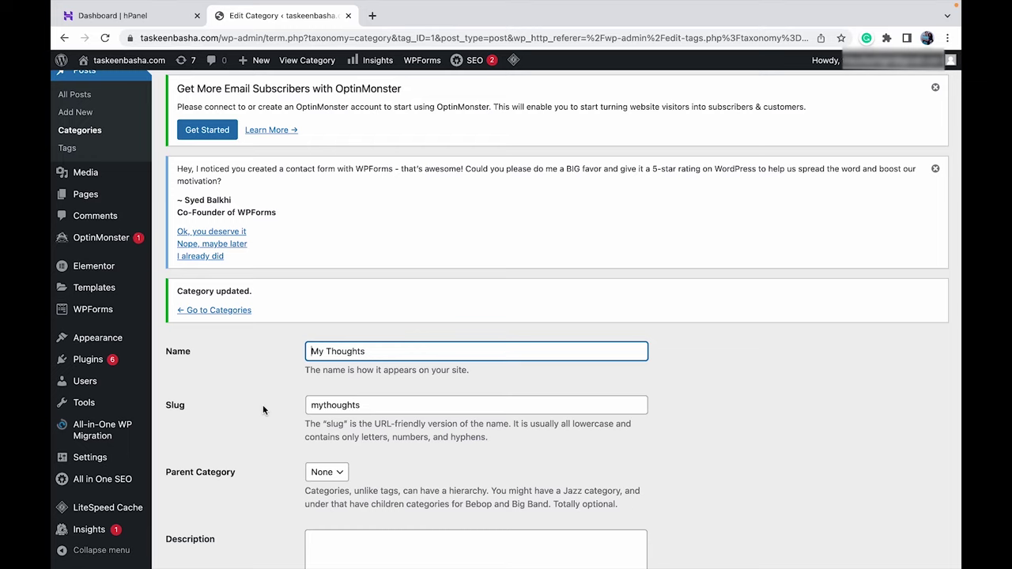
Go to the site's menu management and load the Primary and Off-Canvas menu for editing
{"action": "mouse_move", "coordinate": [104, 341]}
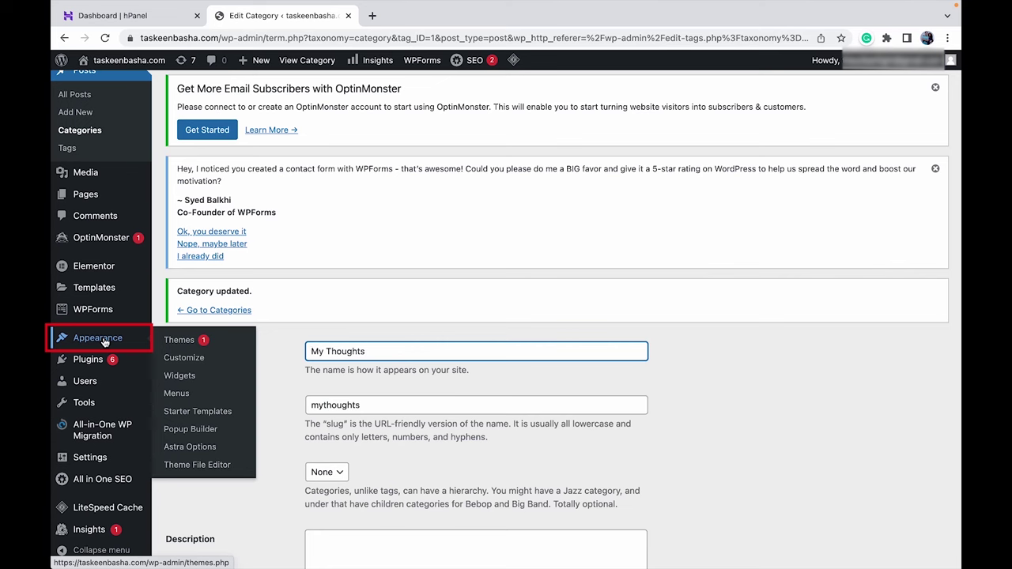
{"action": "left_click", "coordinate": [178, 393]}
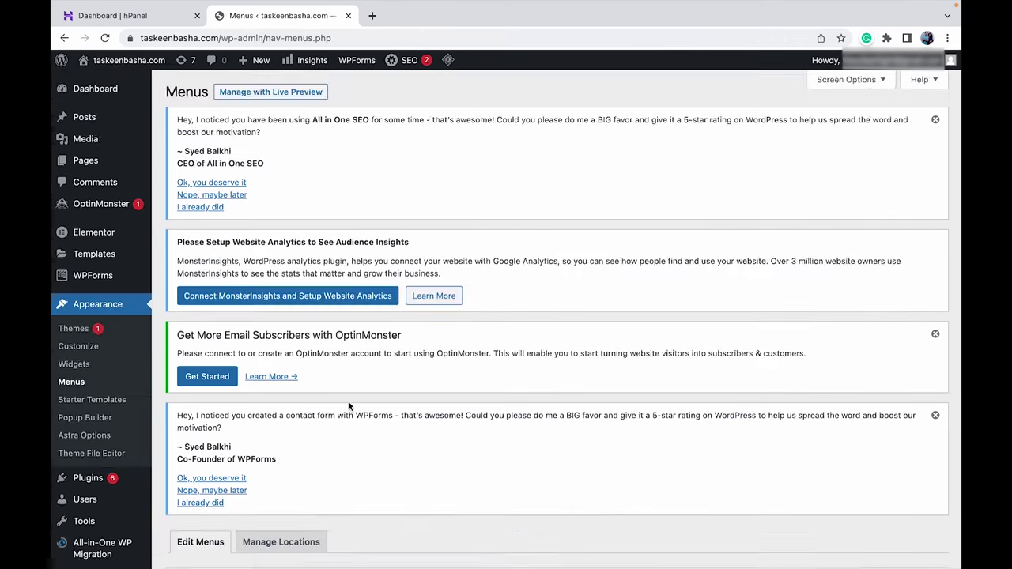
{"action": "scroll", "coordinate": [347, 400], "scroll_direction": "down", "scroll_amount": 2}
{"action": "scroll", "coordinate": [348, 405], "scroll_direction": "down", "scroll_amount": 3}
{"action": "left_click", "coordinate": [356, 235]}
{"action": "left_click", "coordinate": [414, 235]}
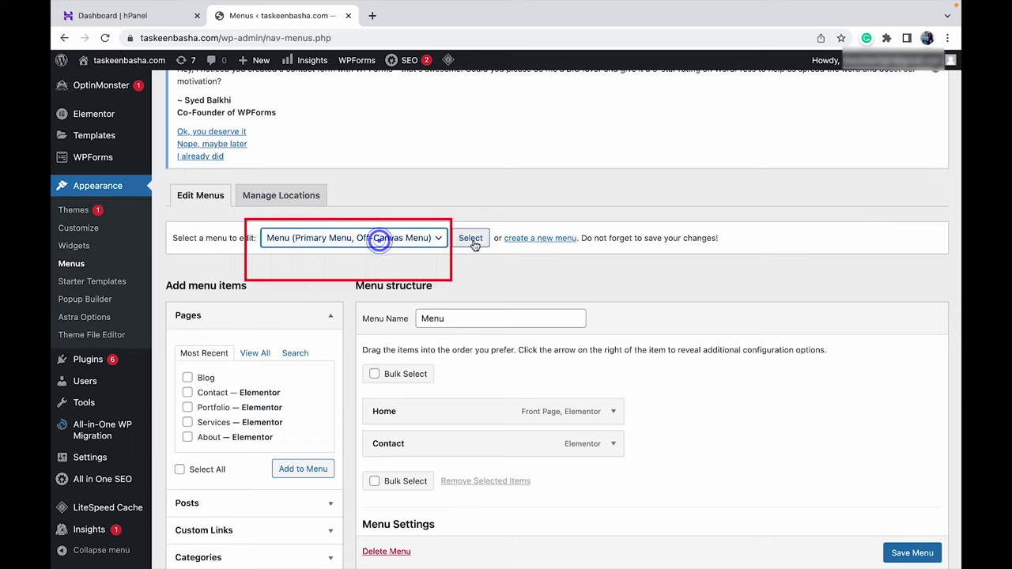
{"action": "left_click", "coordinate": [471, 234]}
Add the My Thoughts category to the menu between Home and Contact, and save the menu
{"action": "left_click", "coordinate": [234, 479]}
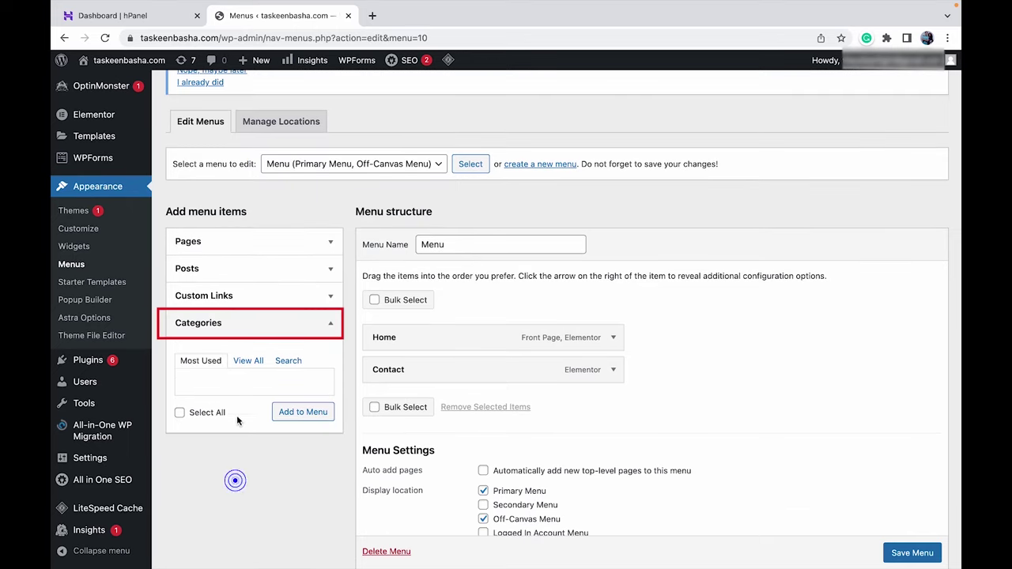
{"action": "left_click", "coordinate": [248, 361]}
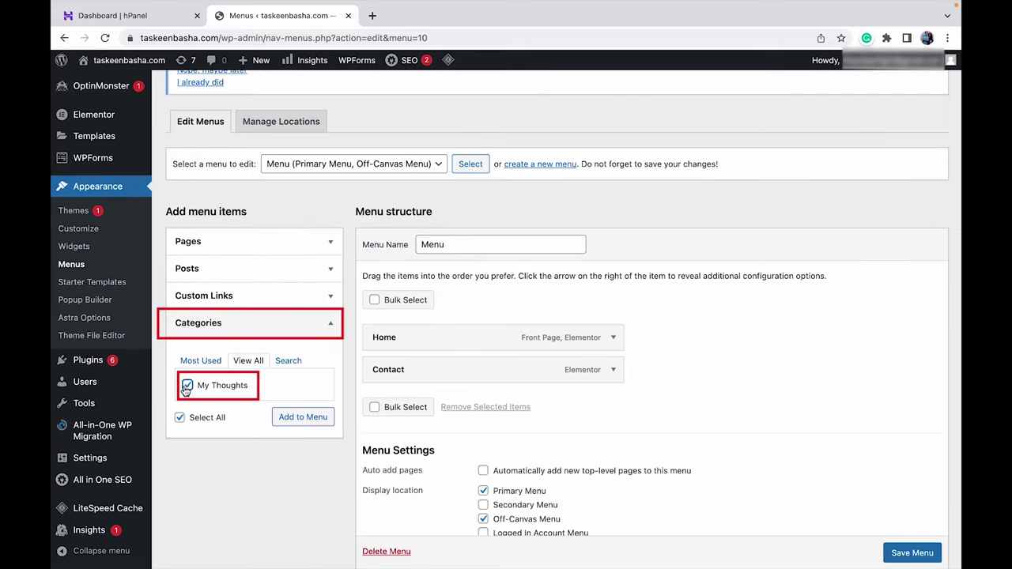
{"action": "left_click", "coordinate": [304, 419]}
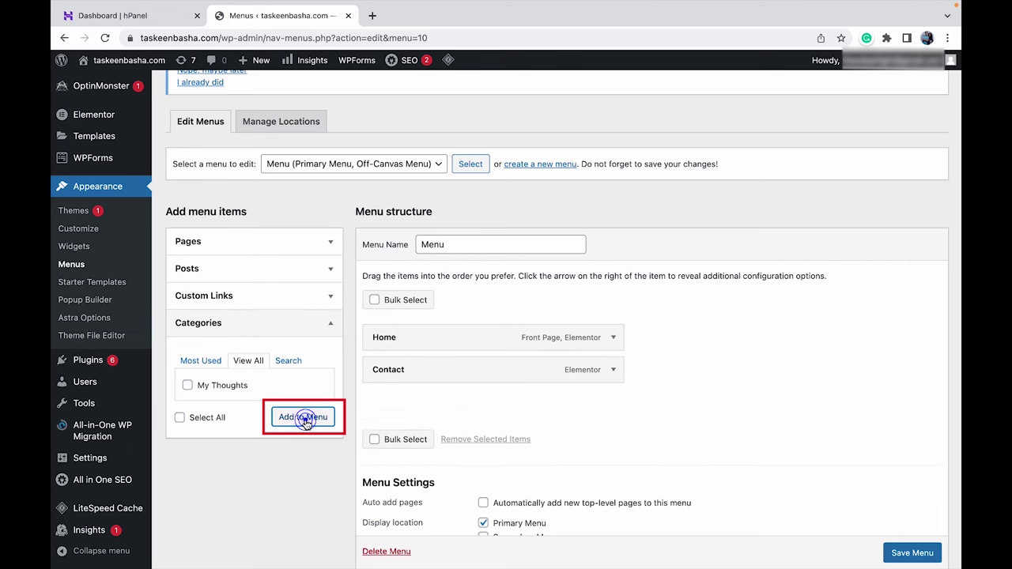
{"action": "scroll", "coordinate": [915, 560], "scroll_direction": "down", "scroll_amount": 1}
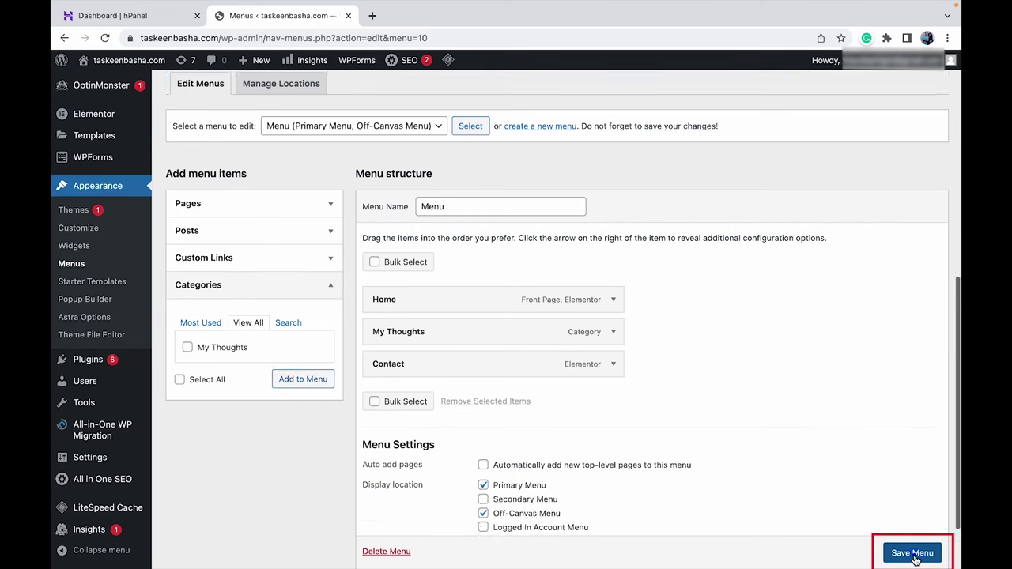
{"action": "left_click", "coordinate": [913, 553]}
Visit the live site to check the My Thoughts category page, and return to the dashboard
{"action": "mouse_move", "coordinate": [124, 64]}
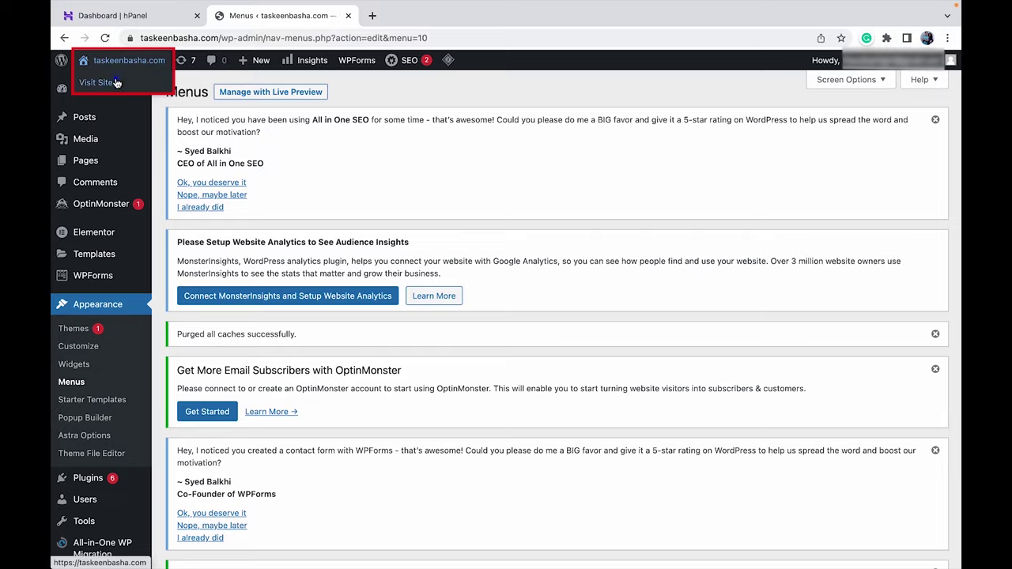
{"action": "left_click", "coordinate": [116, 82]}
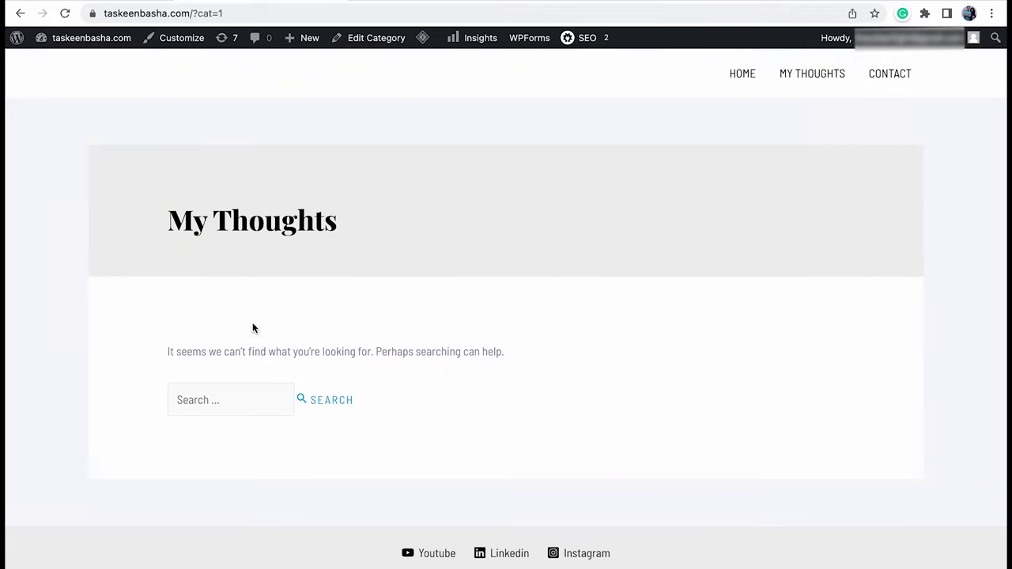
{"action": "mouse_move", "coordinate": [91, 37]}
{"action": "left_click", "coordinate": [55, 63]}
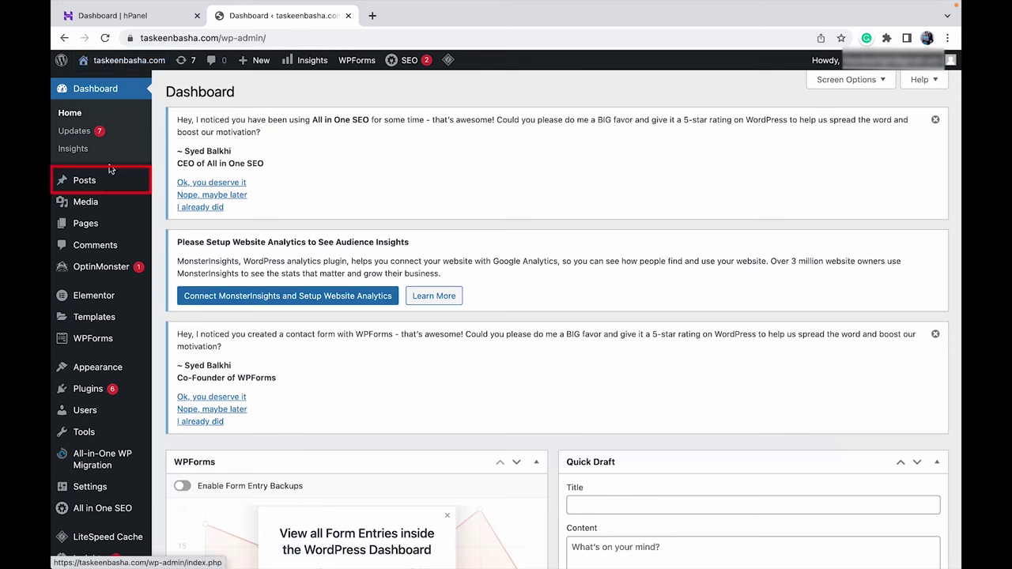
Start a new post titled "How I lost money in Crypto"
{"action": "mouse_move", "coordinate": [57, 194]}
{"action": "mouse_move", "coordinate": [94, 190]}
{"action": "left_click", "coordinate": [182, 201]}
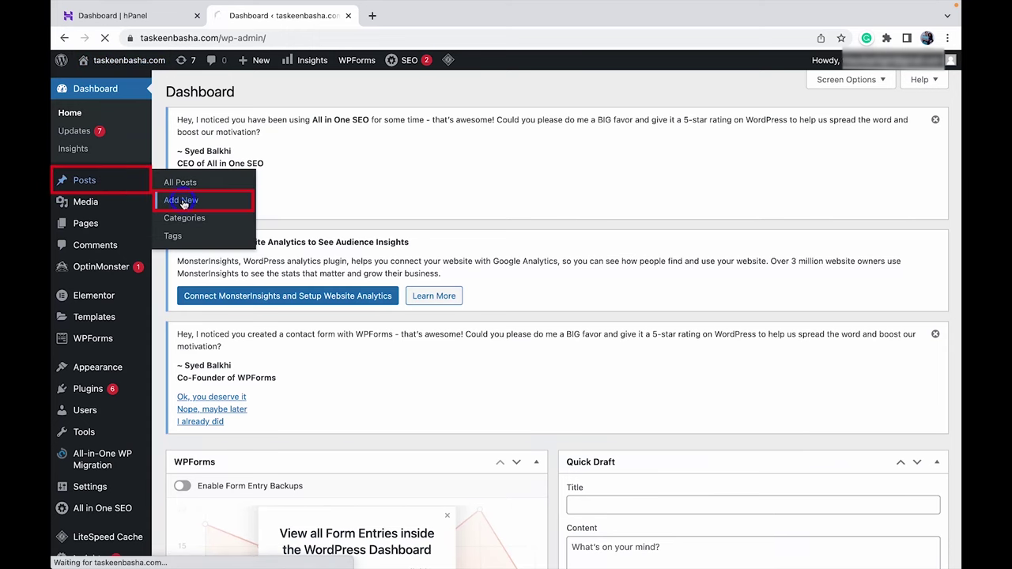
{"action": "type", "text": "How I lost money in Crypto"}
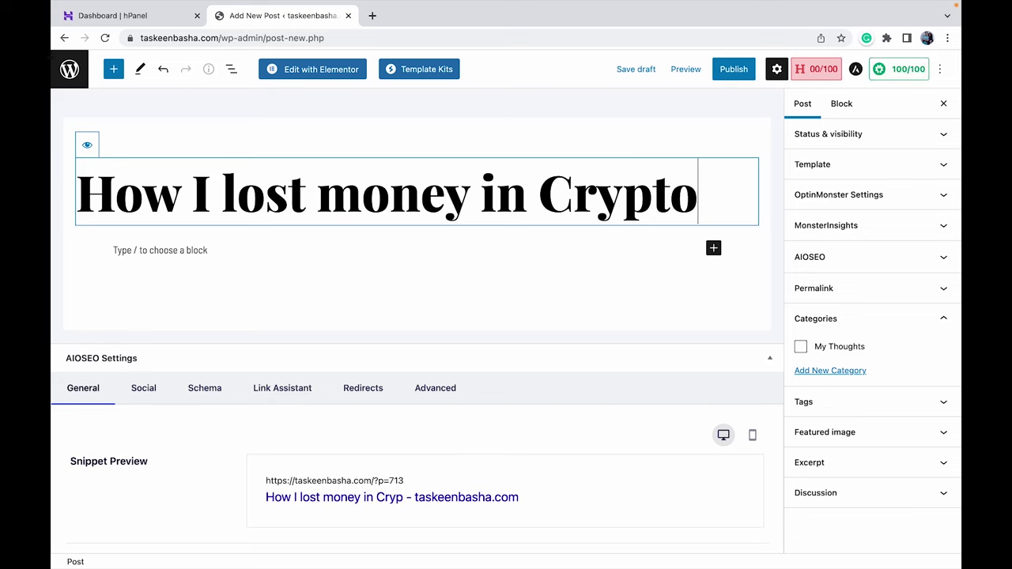
Write the post's paragraph: "It all started by watching a video on Crypto currency, promoting a Crypto Wallet, which emptied my wallet..."
{"action": "key", "text": "Return"}
{"action": "type", "text": "It all started by watching a video on Crypto currency, promoting a Crypto Wallet, which e"}
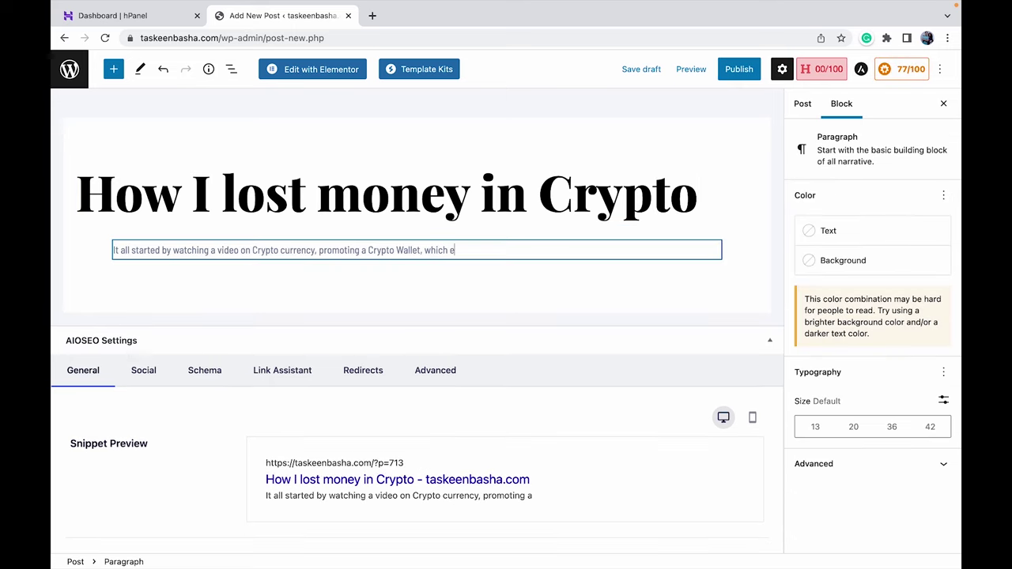
{"action": "type", "text": "mptied my wallet..."}
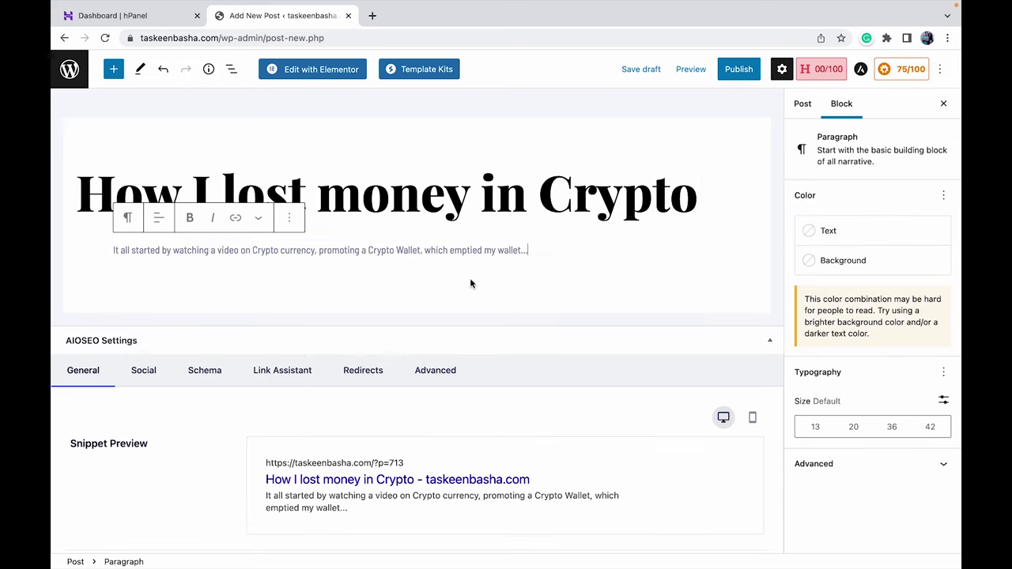
Insert the empty wallet image from the media library below the paragraph and set its size to Medium
{"action": "left_click", "coordinate": [467, 278]}
{"action": "left_click", "coordinate": [714, 282]}
{"action": "left_click", "coordinate": [806, 366]}
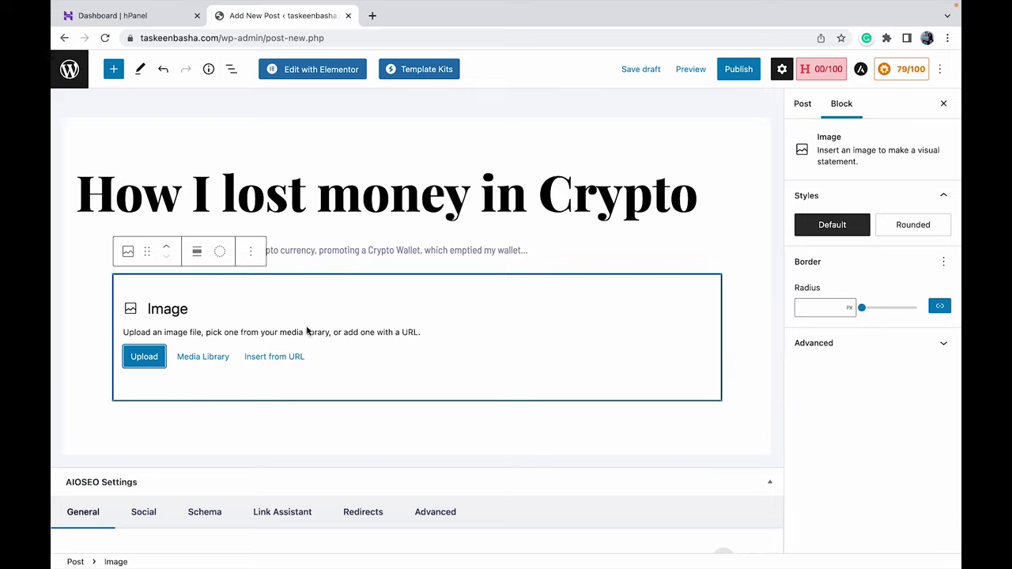
{"action": "left_click", "coordinate": [199, 355]}
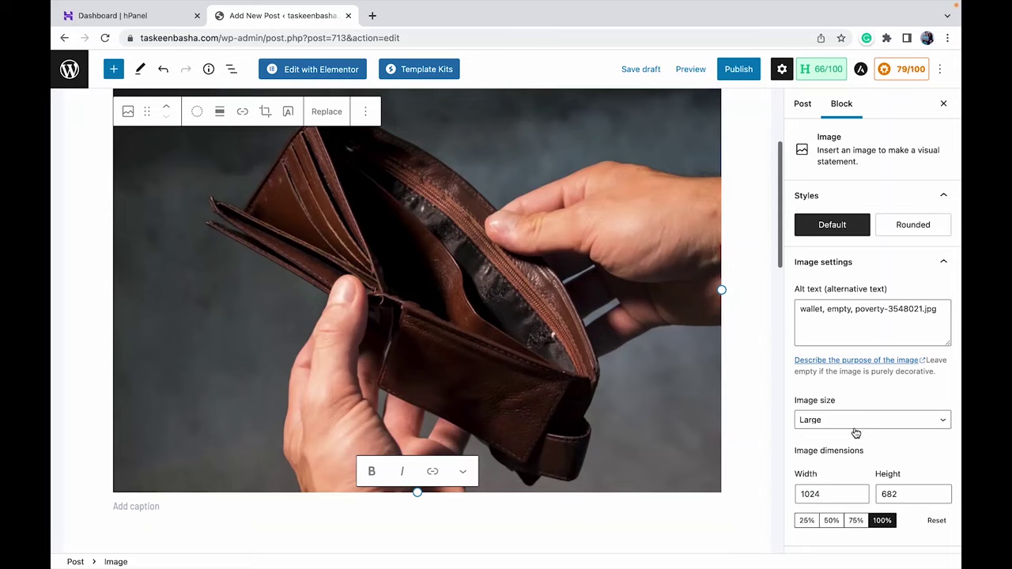
{"action": "left_click", "coordinate": [846, 419]}
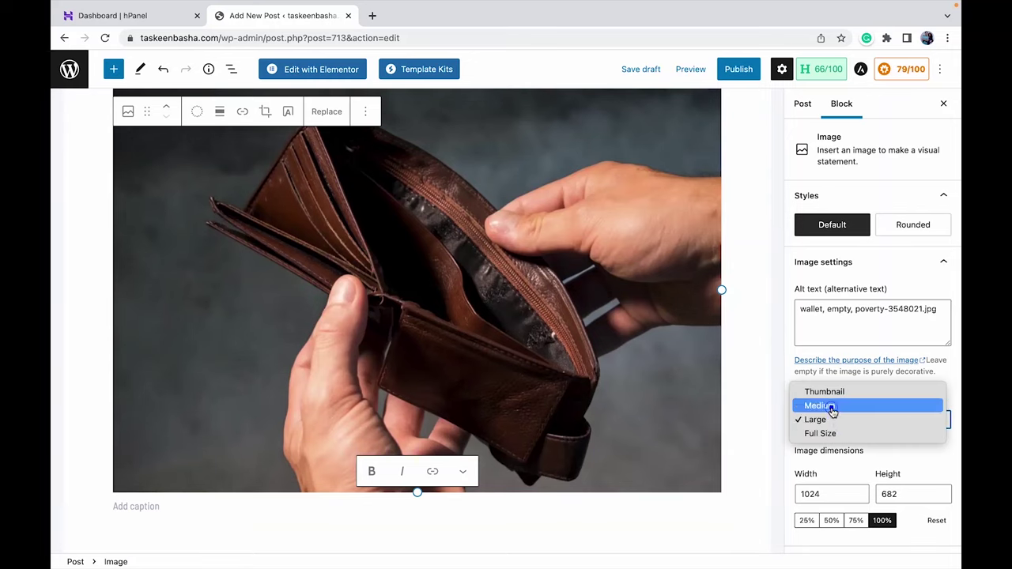
{"action": "left_click", "coordinate": [831, 408]}
{"action": "scroll", "coordinate": [484, 415], "scroll_direction": "up", "scroll_amount": 4}
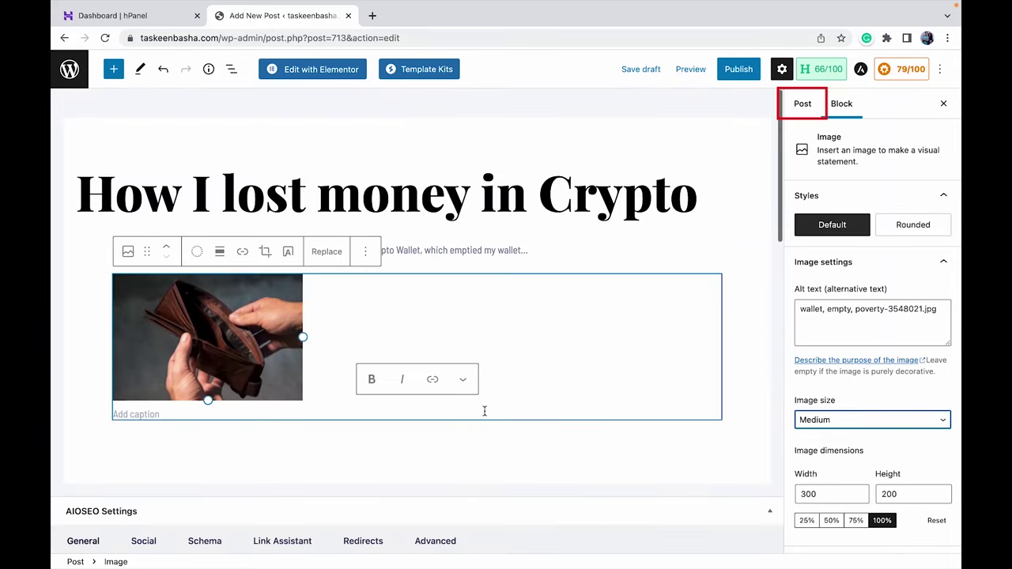
Assign the post to the My Thoughts category and preview the post in a new tab
{"action": "left_click", "coordinate": [802, 103]}
{"action": "left_click", "coordinate": [801, 346]}
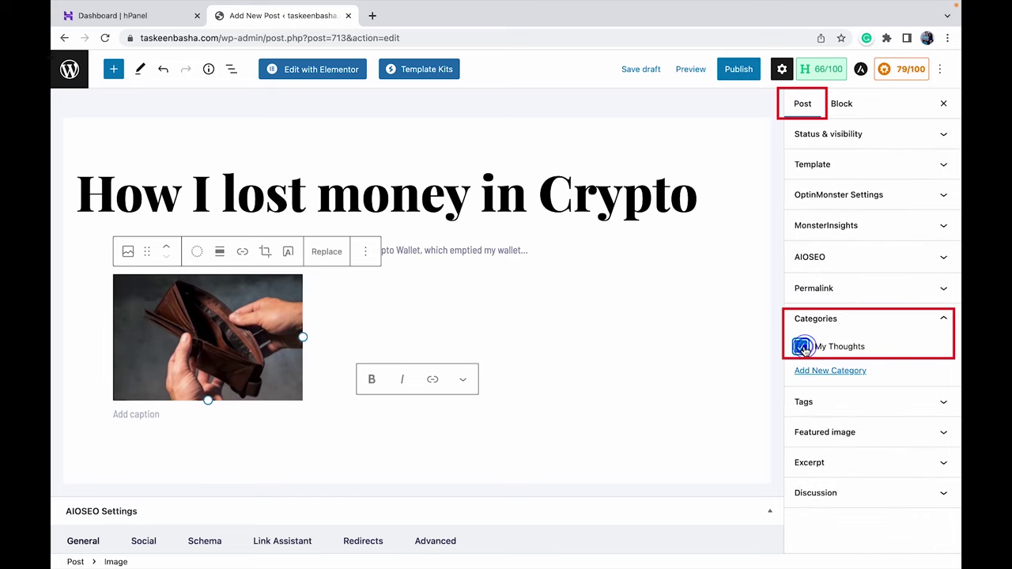
{"action": "left_click", "coordinate": [692, 69]}
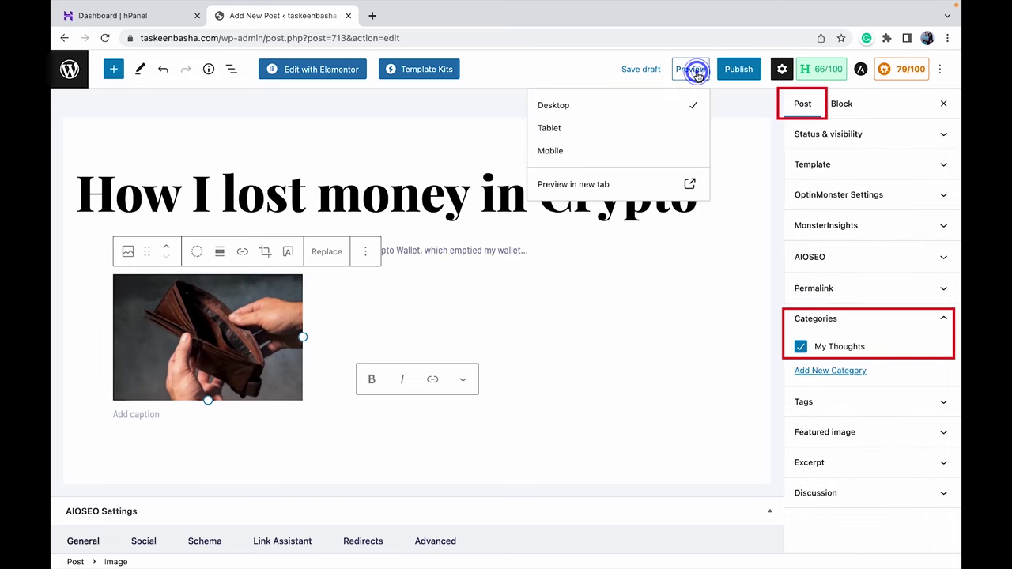
{"action": "left_click", "coordinate": [594, 181]}
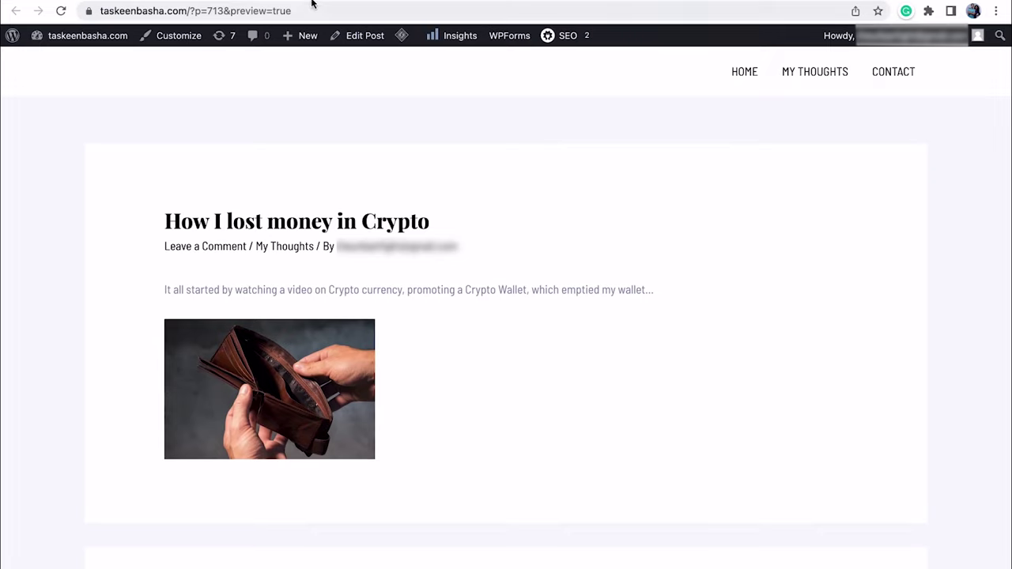
Return to the post editor and publish "How I lost money in Crypto"
{"action": "left_click", "coordinate": [339, 14]}
{"action": "left_click", "coordinate": [734, 69]}
{"action": "left_click", "coordinate": [828, 71]}
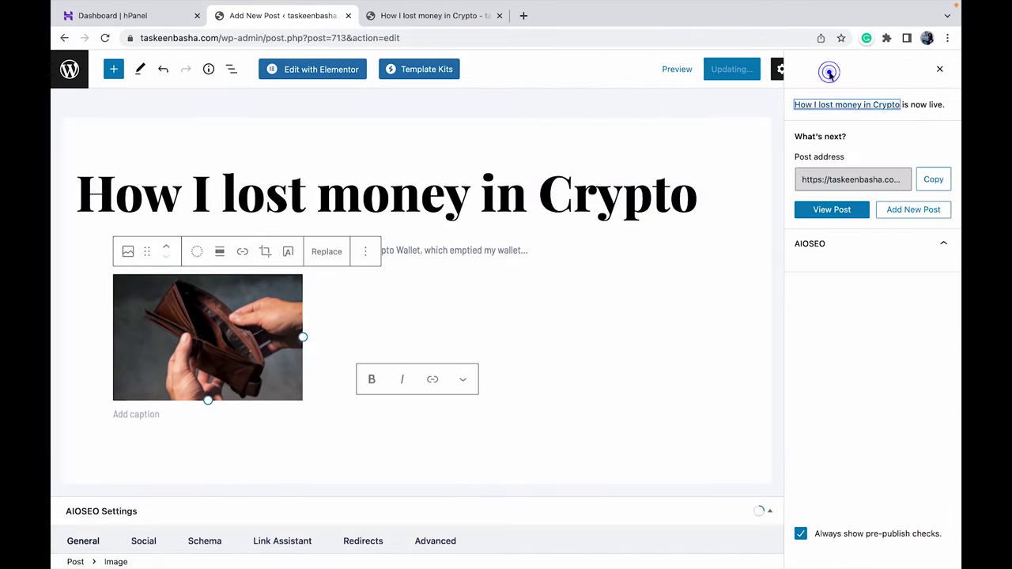
Leave the editor, visit the live site and open the new post through the My Thoughts category to check it
{"action": "left_click", "coordinate": [69, 70]}
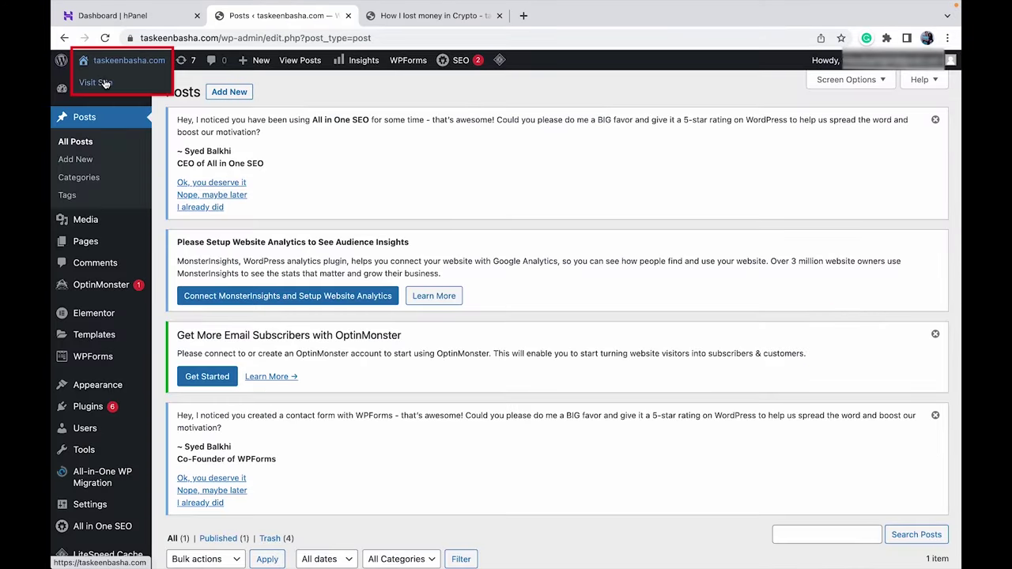
{"action": "left_click", "coordinate": [96, 82]}
{"action": "left_click", "coordinate": [794, 77]}
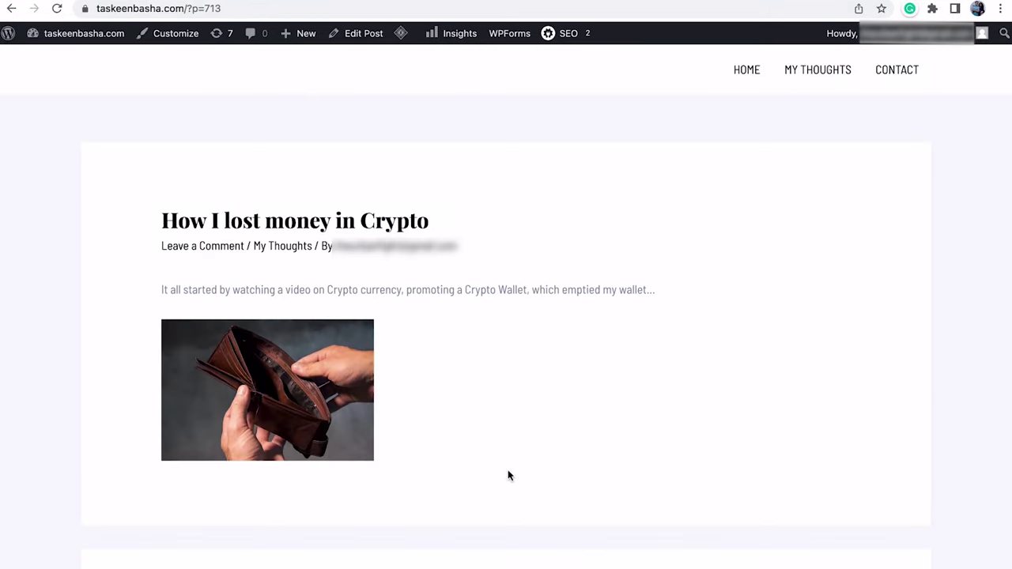
{"action": "scroll", "coordinate": [508, 474], "scroll_direction": "down", "scroll_amount": 5}
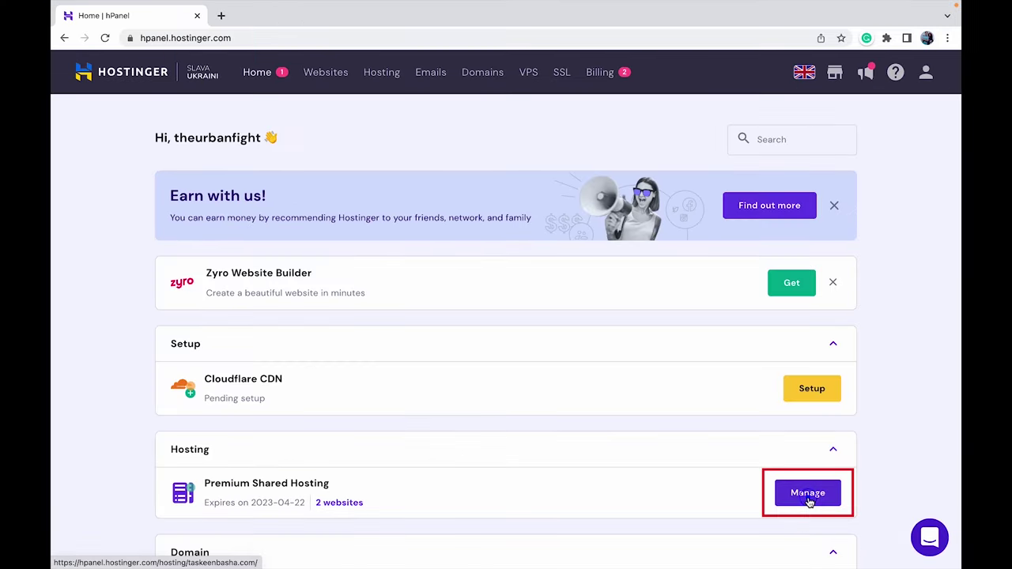
Switch to Hostinger hPanel, open the hosting plan's subdomain management and create the subdomain "myblog"
{"action": "left_click", "coordinate": [807, 490]}
{"action": "left_click", "coordinate": [366, 242]}
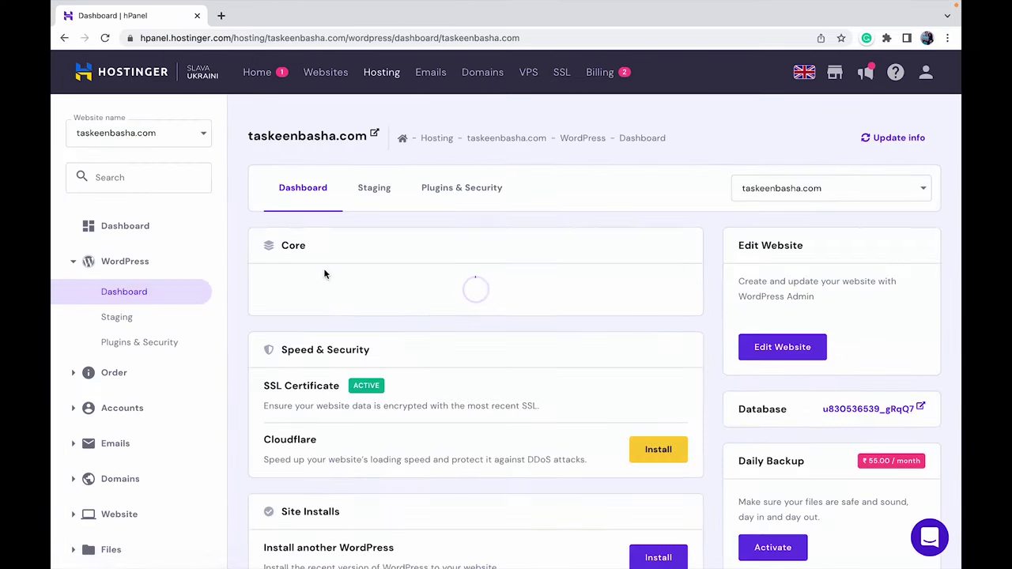
{"action": "left_click", "coordinate": [120, 479]}
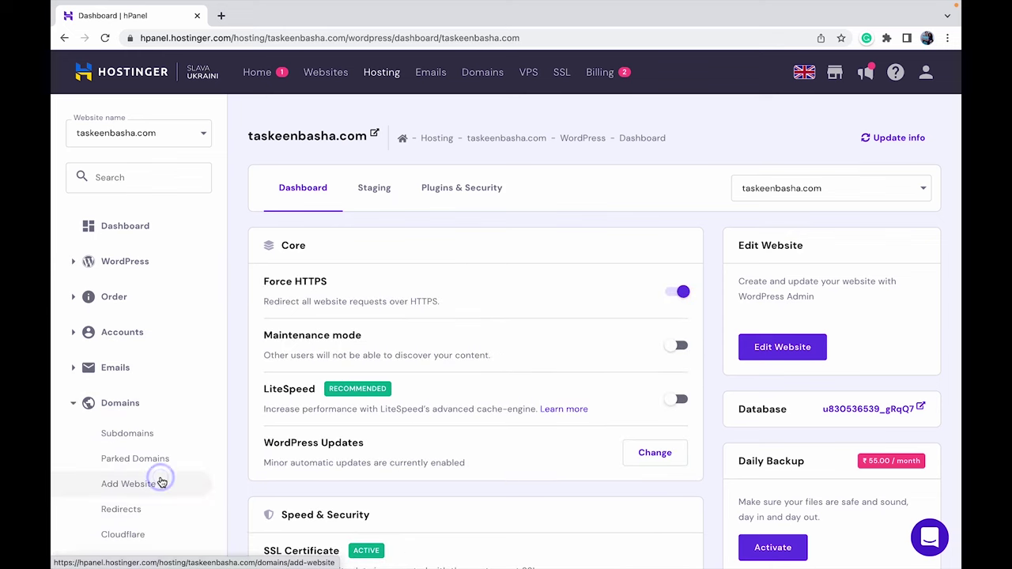
{"action": "left_click", "coordinate": [128, 435]}
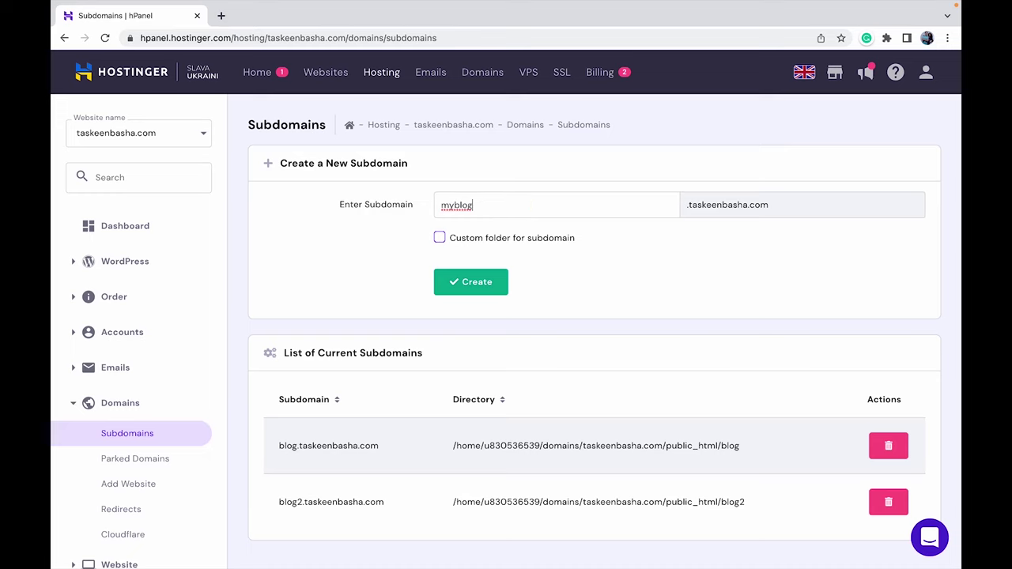
{"action": "left_click", "coordinate": [478, 282]}
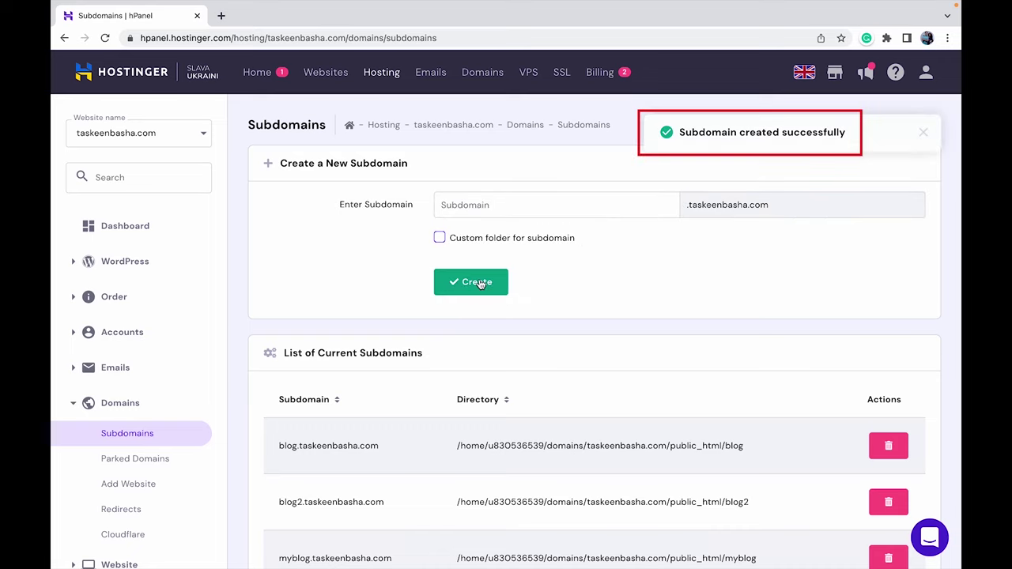
Open the hosting account's WordPress dashboard and switch it to the myblog subdomain
{"action": "left_click", "coordinate": [168, 227]}
{"action": "left_click", "coordinate": [394, 260]}
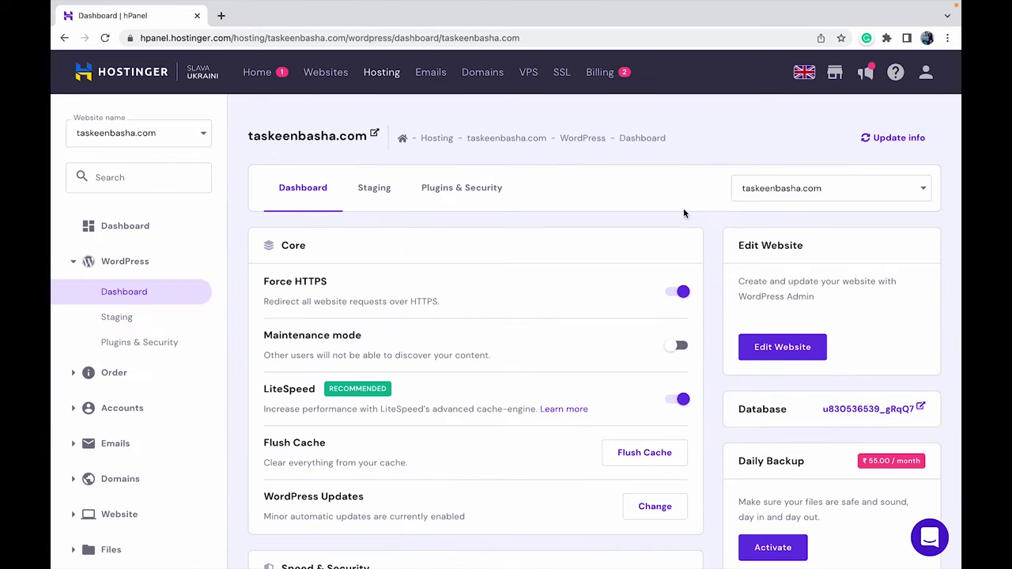
{"action": "left_click", "coordinate": [781, 188]}
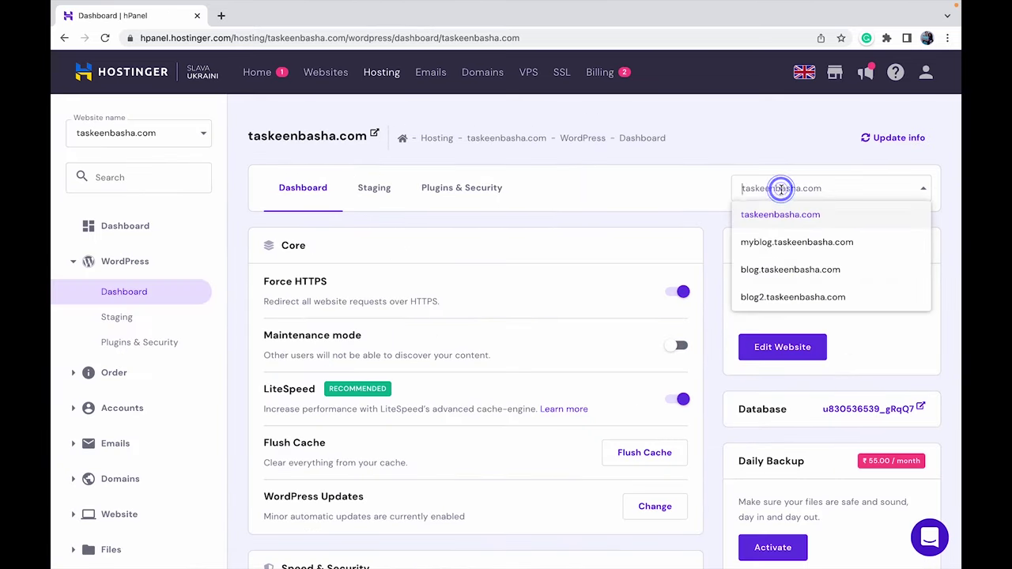
{"action": "left_click", "coordinate": [770, 245]}
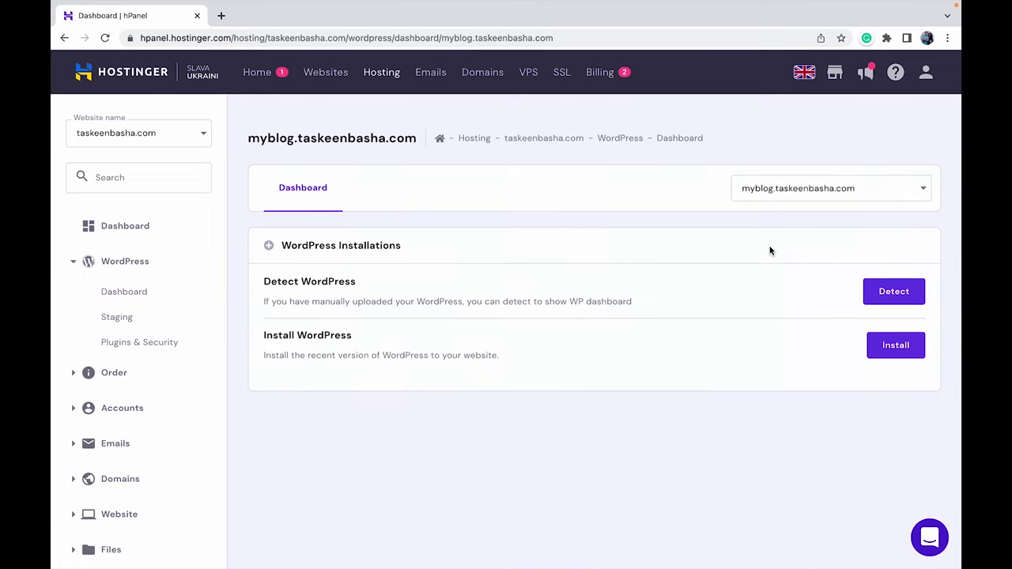
Install WordPress 6.0.1 in English on the myblog subdomain, titled "MyBlog", with the administrator password entered and updates limited to minor versions
{"action": "left_click", "coordinate": [789, 190]}
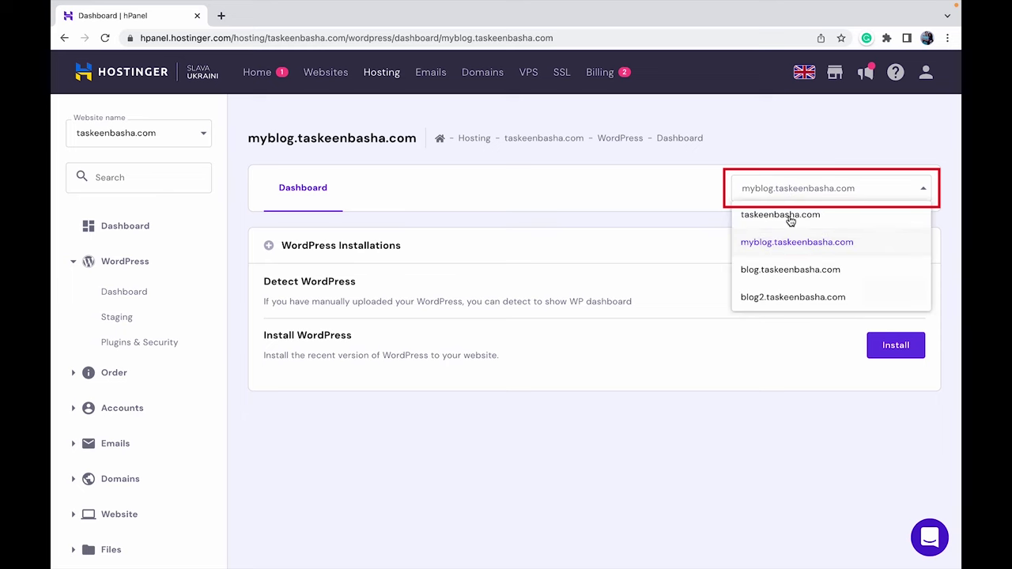
{"action": "scroll", "coordinate": [788, 244], "scroll_direction": "down", "scroll_amount": 2}
{"action": "scroll", "coordinate": [788, 314], "scroll_direction": "up", "scroll_amount": 1}
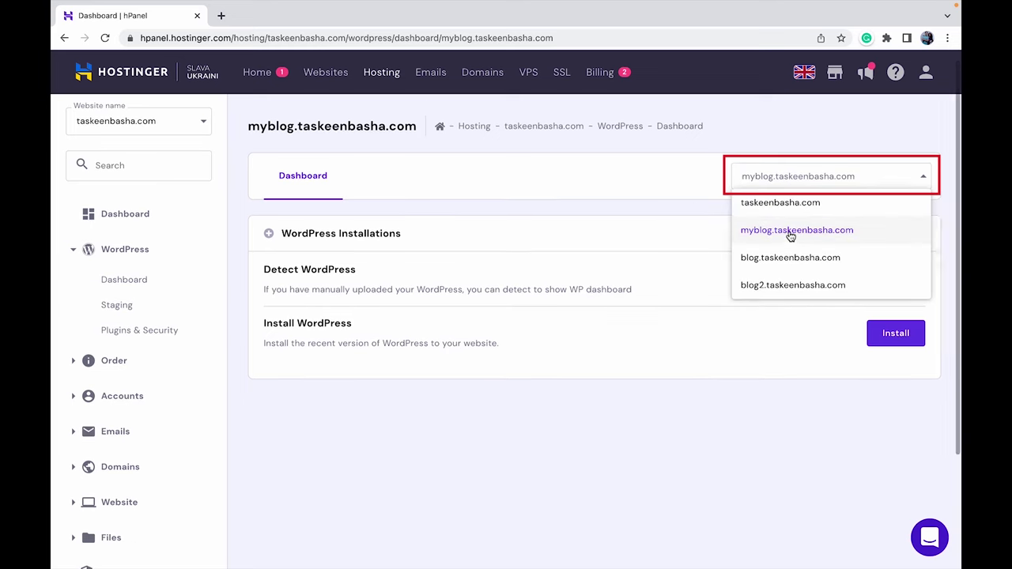
{"action": "left_click", "coordinate": [789, 231]}
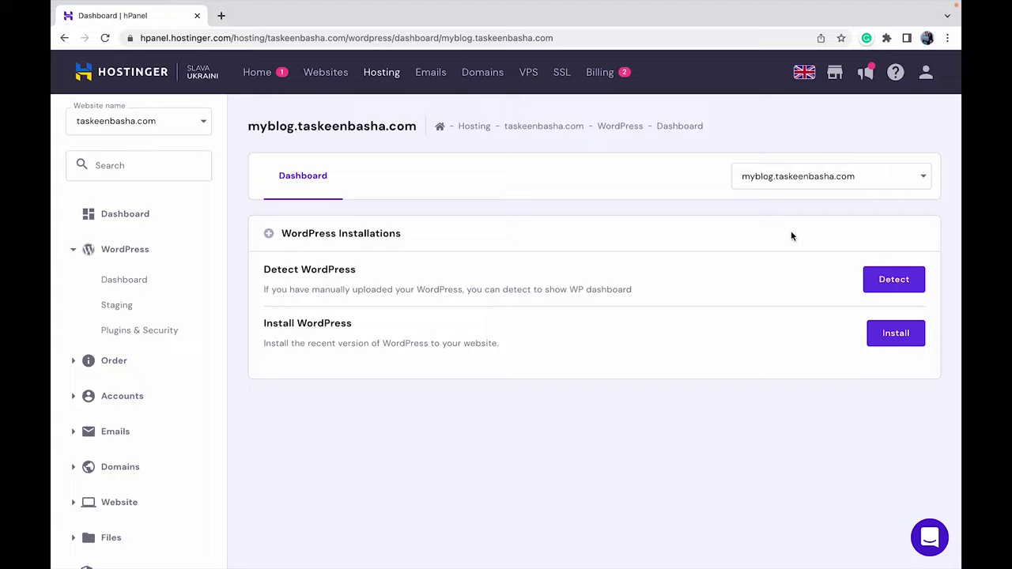
{"action": "left_click", "coordinate": [897, 344]}
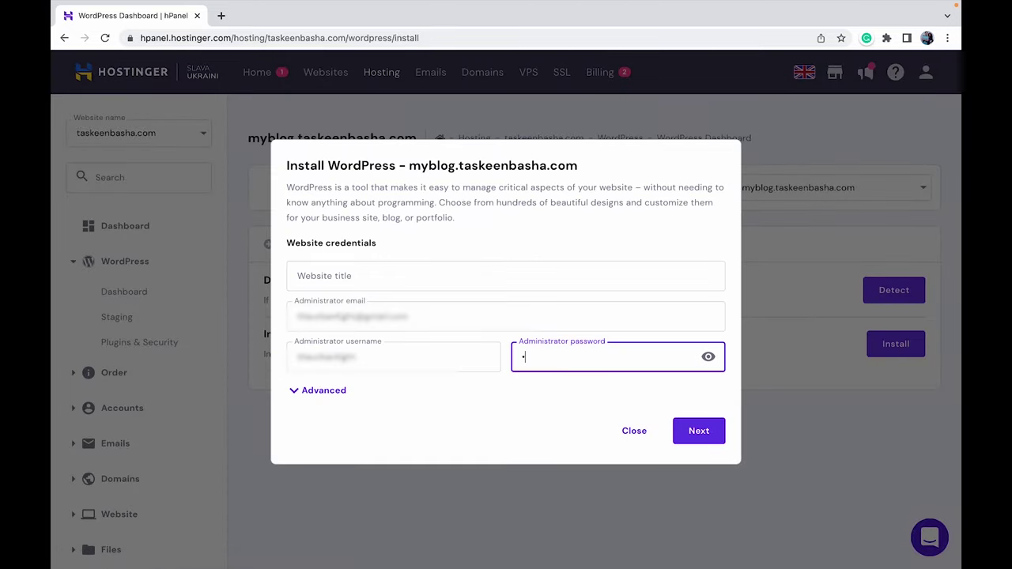
{"action": "left_click", "coordinate": [699, 431]}
{"action": "type", "text": "MyBlog"}
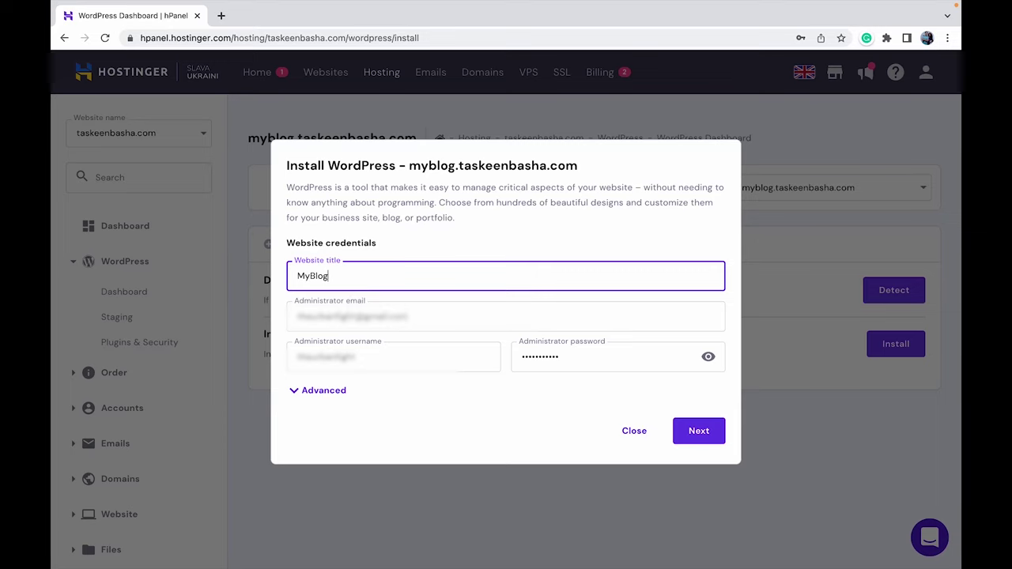
{"action": "left_click", "coordinate": [706, 440]}
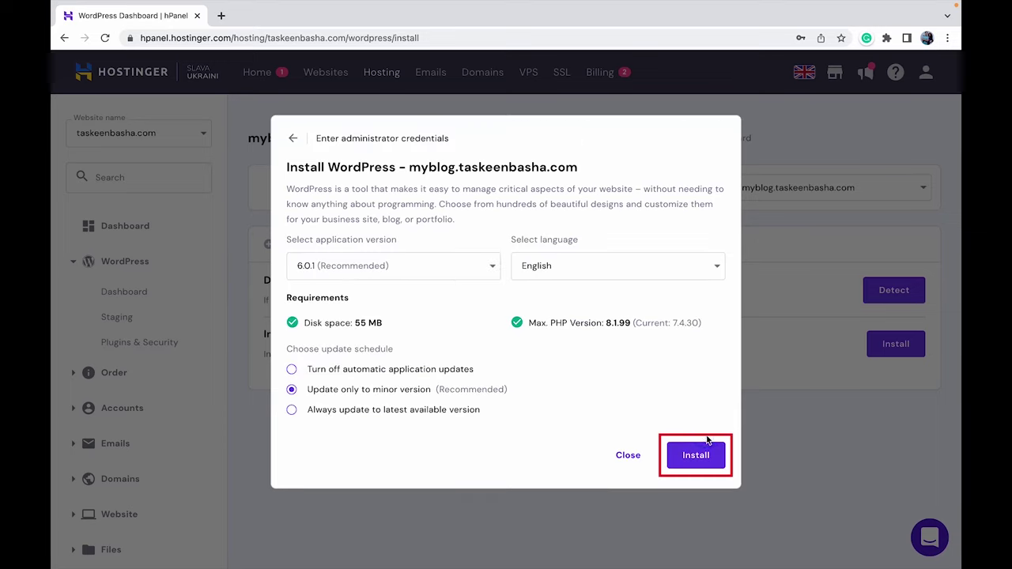
{"action": "left_click", "coordinate": [696, 456]}
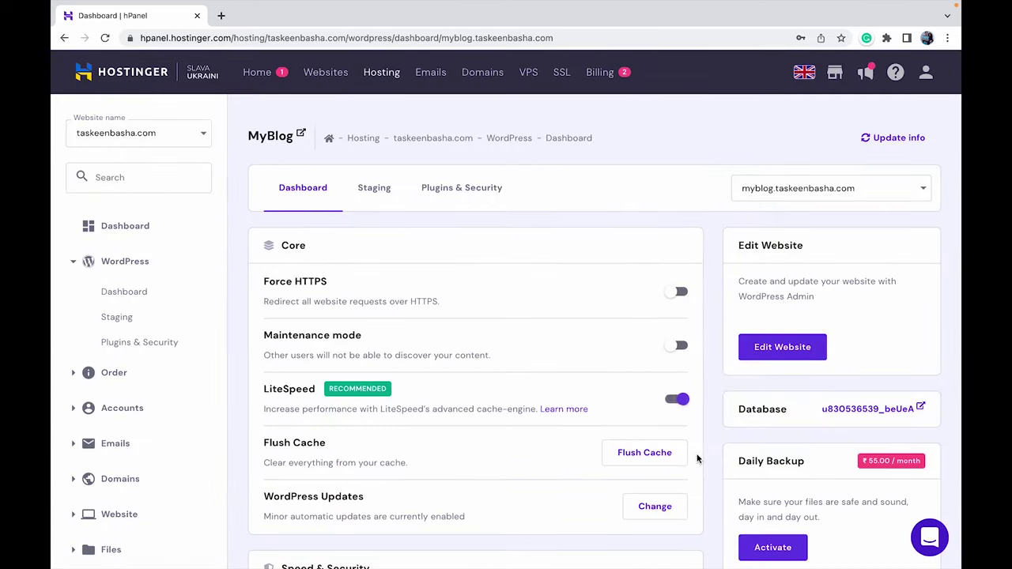
Install an SSL certificate on the myblog subdomain from its WordPress dashboard
{"action": "scroll", "coordinate": [607, 441], "scroll_direction": "down", "scroll_amount": 5}
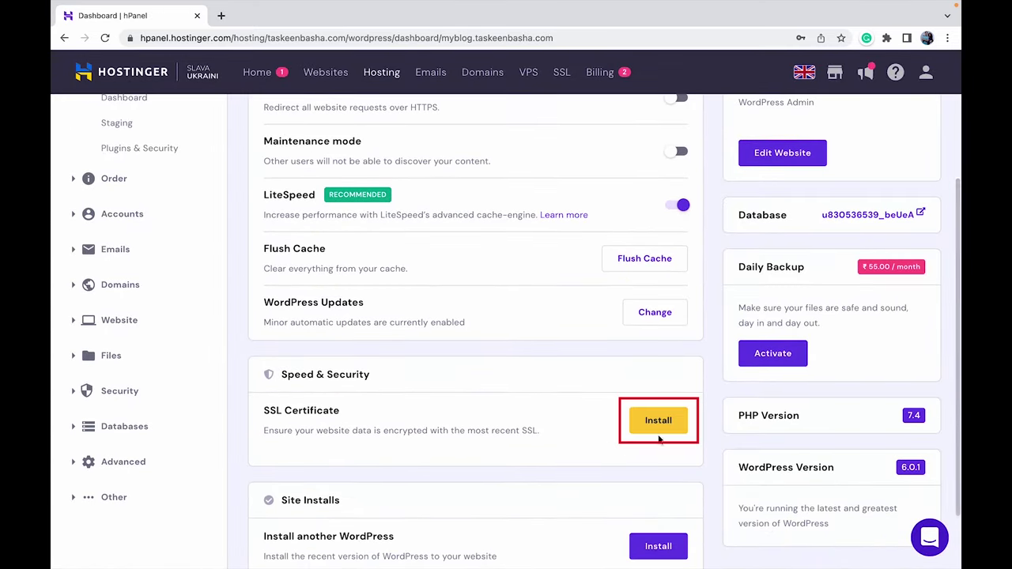
{"action": "scroll", "coordinate": [620, 443], "scroll_direction": "up", "scroll_amount": 3}
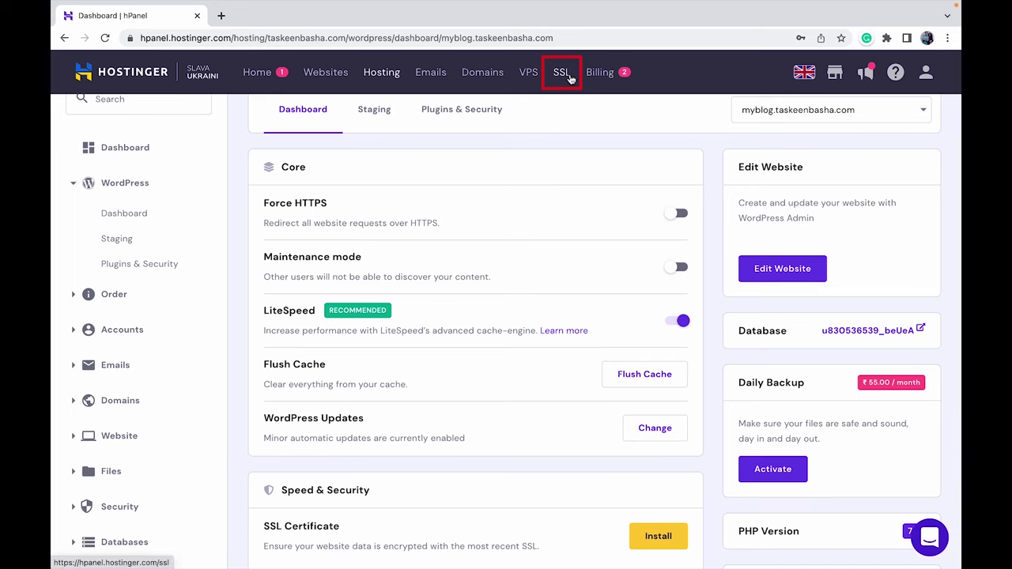
{"action": "left_click", "coordinate": [651, 545]}
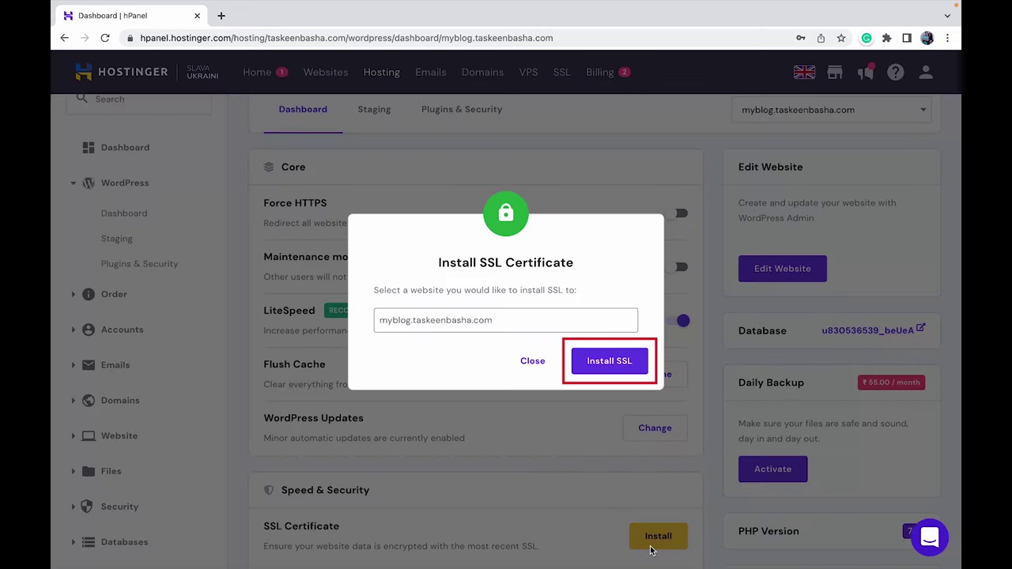
{"action": "left_click", "coordinate": [612, 362]}
{"action": "left_click", "coordinate": [614, 359]}
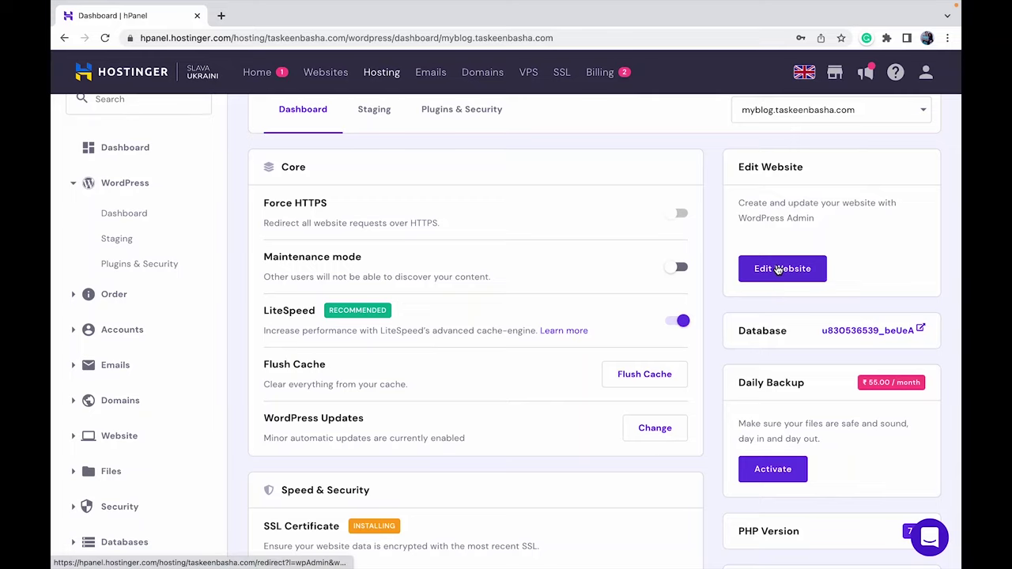
Make sure the myblog subdomain is selected and open its WordPress admin for editing the website
{"action": "scroll", "coordinate": [777, 270], "scroll_direction": "up", "scroll_amount": 2}
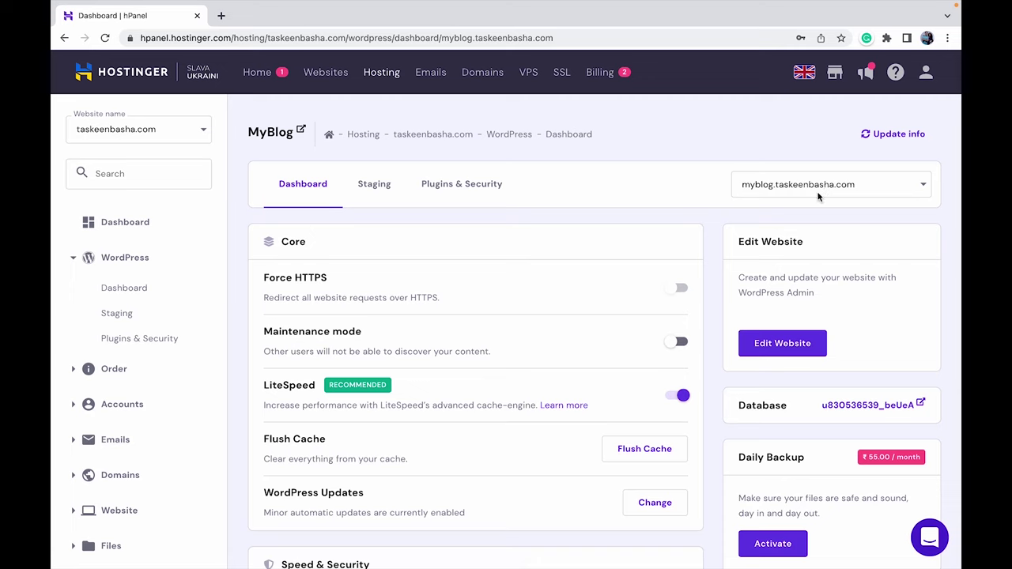
{"action": "left_click", "coordinate": [818, 189]}
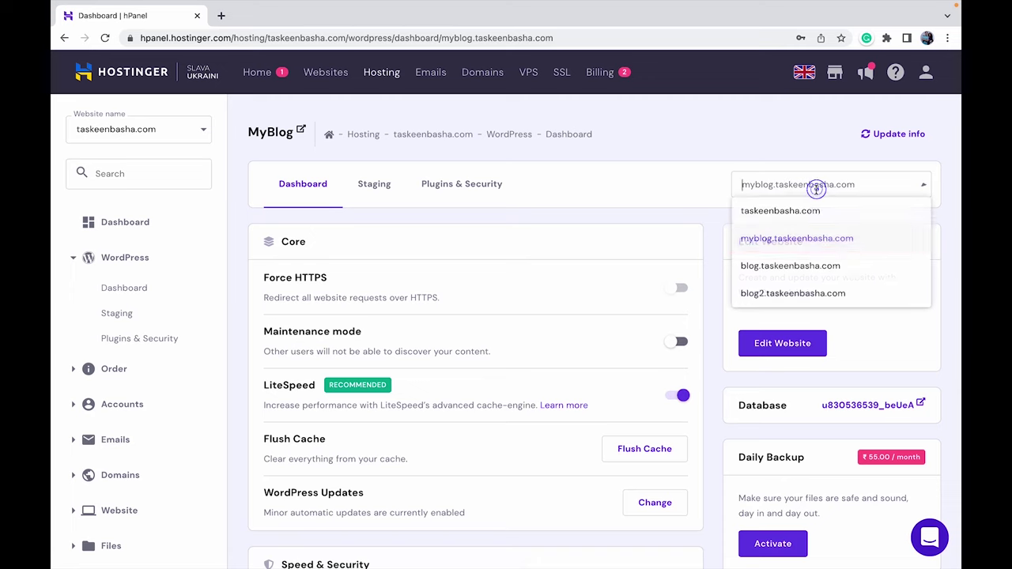
{"action": "left_click", "coordinate": [813, 239]}
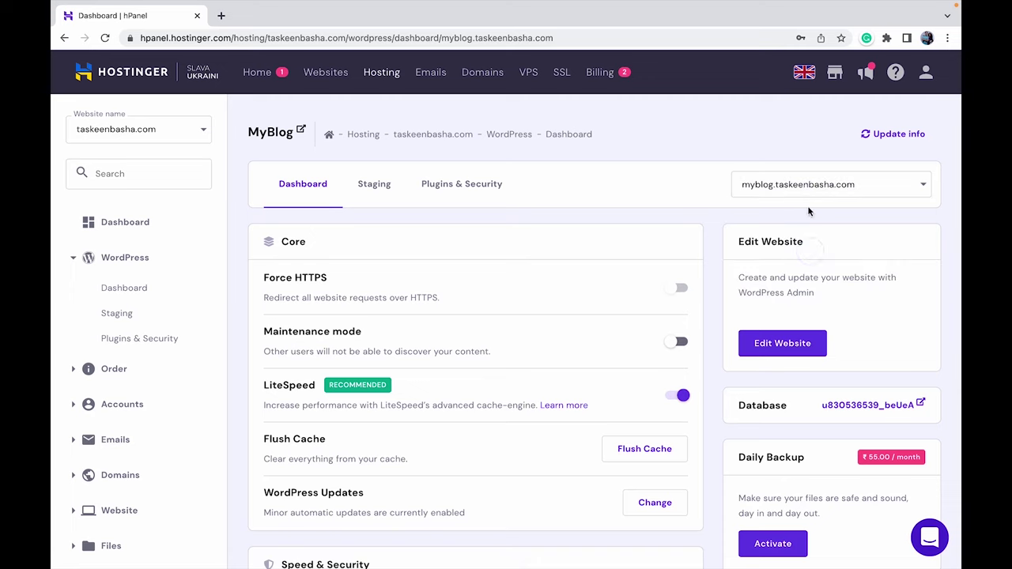
{"action": "left_click", "coordinate": [790, 343]}
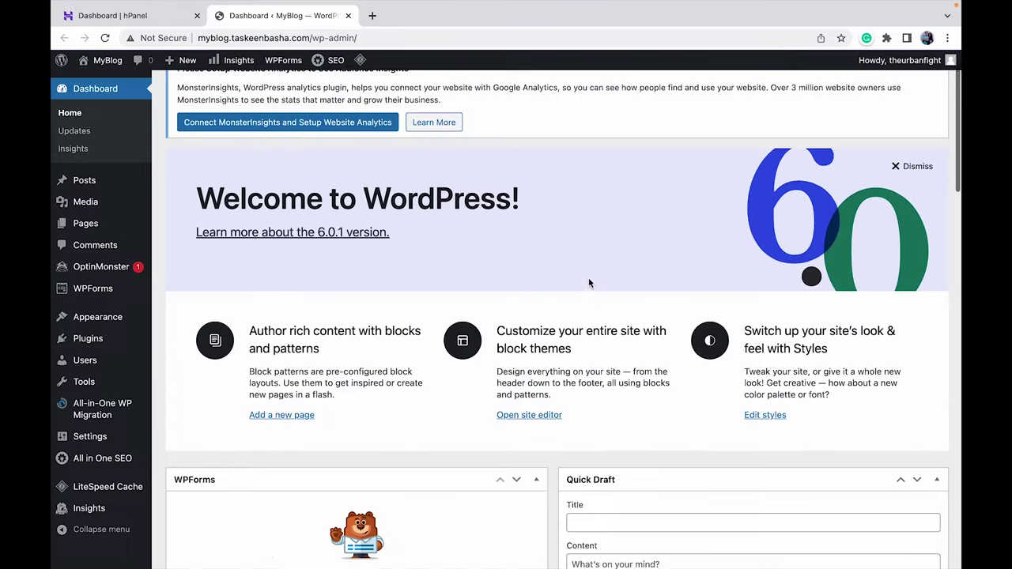
Search the available WordPress themes for "astra", install the Astra theme and activate it
{"action": "scroll", "coordinate": [590, 278], "scroll_direction": "down", "scroll_amount": 2}
{"action": "mouse_move", "coordinate": [101, 320]}
{"action": "left_click", "coordinate": [180, 320]}
{"action": "left_click", "coordinate": [339, 515]}
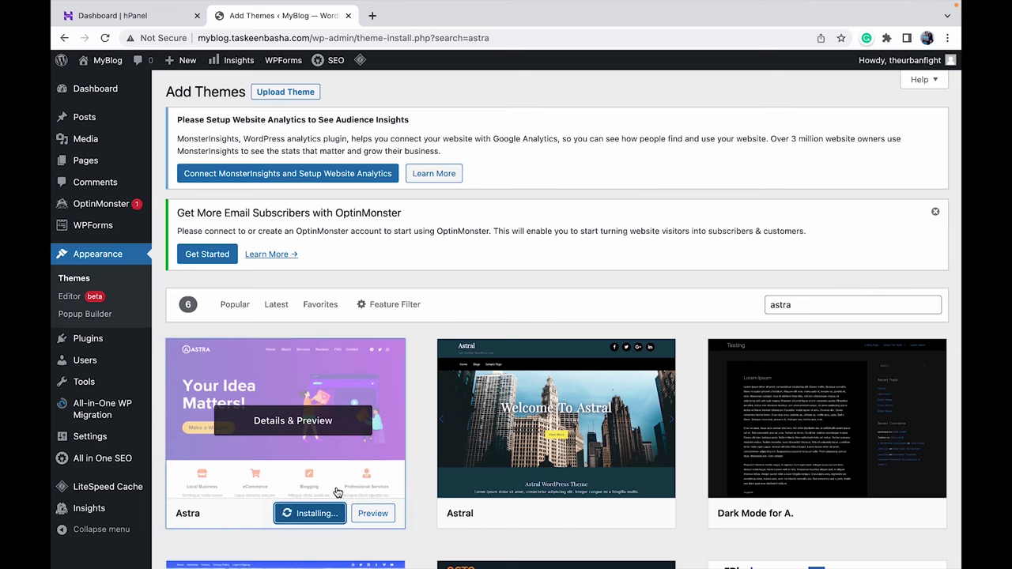
{"action": "left_click", "coordinate": [316, 514]}
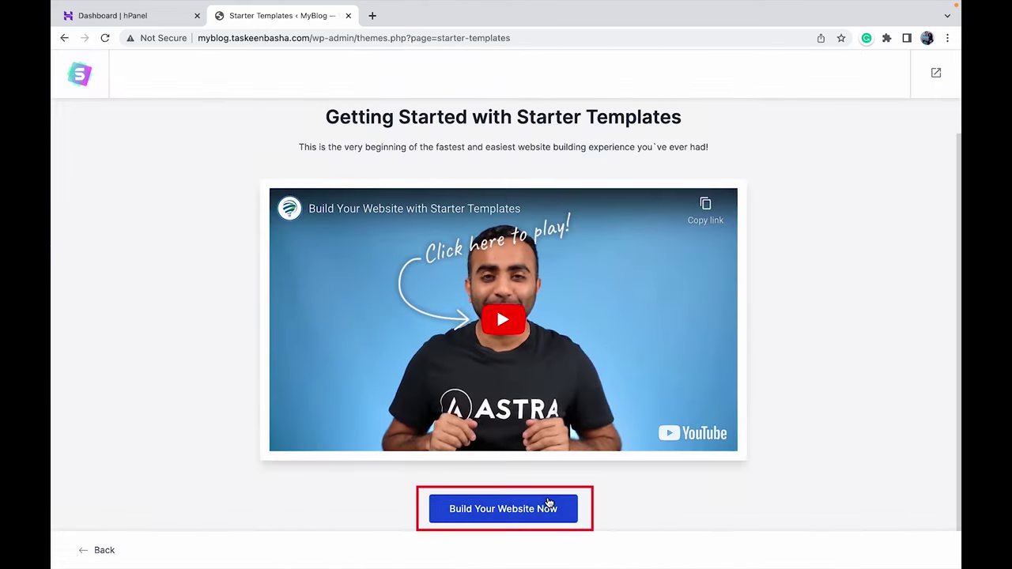
Start building the site with Starter Templates, choose Elementor as page builder, filter for Blog templates and select Sierra Nature
{"action": "left_click", "coordinate": [548, 500]}
{"action": "left_click", "coordinate": [521, 351]}
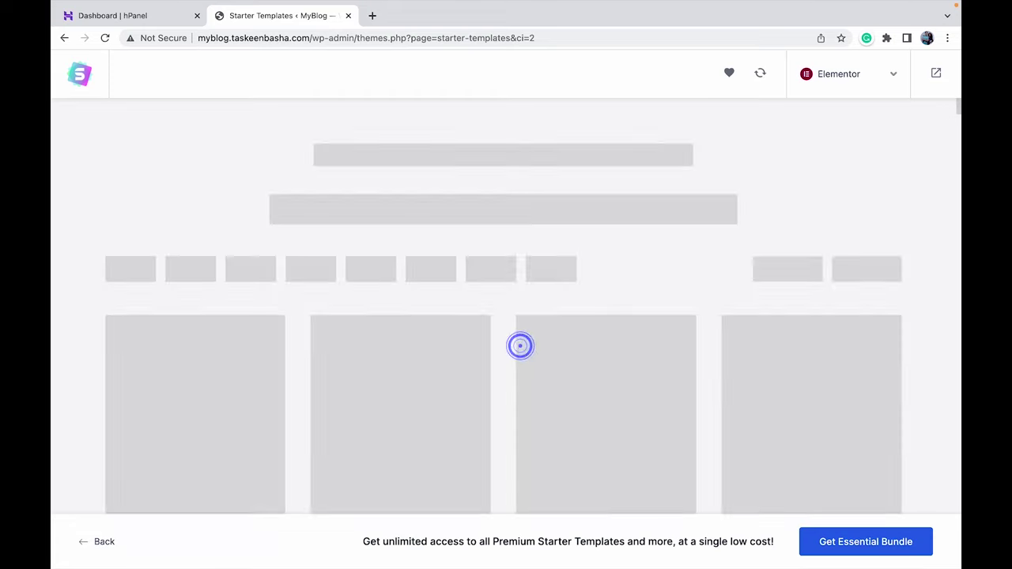
{"action": "mouse_move", "coordinate": [709, 283]}
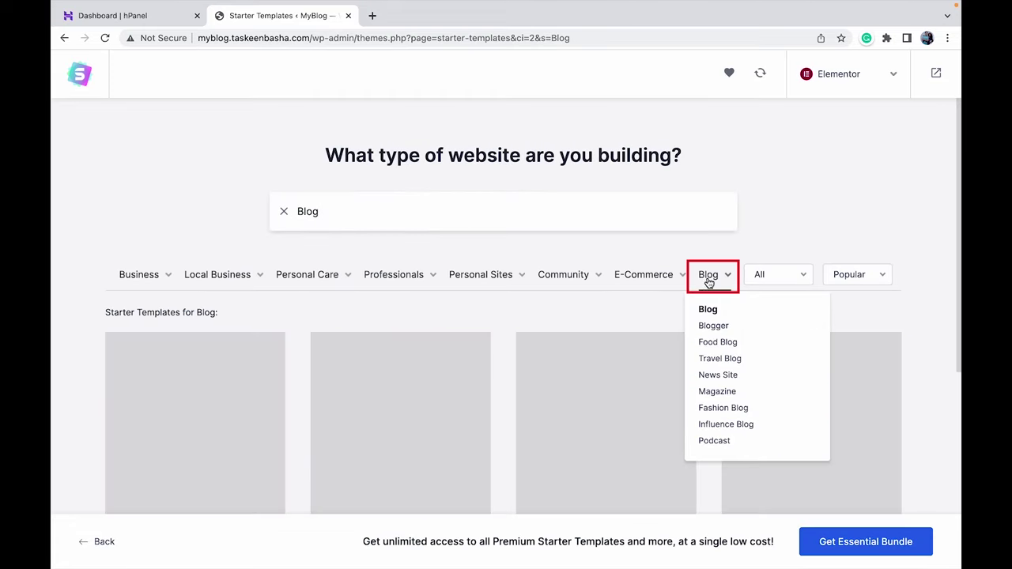
{"action": "scroll", "coordinate": [708, 282], "scroll_direction": "down", "scroll_amount": 4}
{"action": "scroll", "coordinate": [708, 282], "scroll_direction": "down", "scroll_amount": 9}
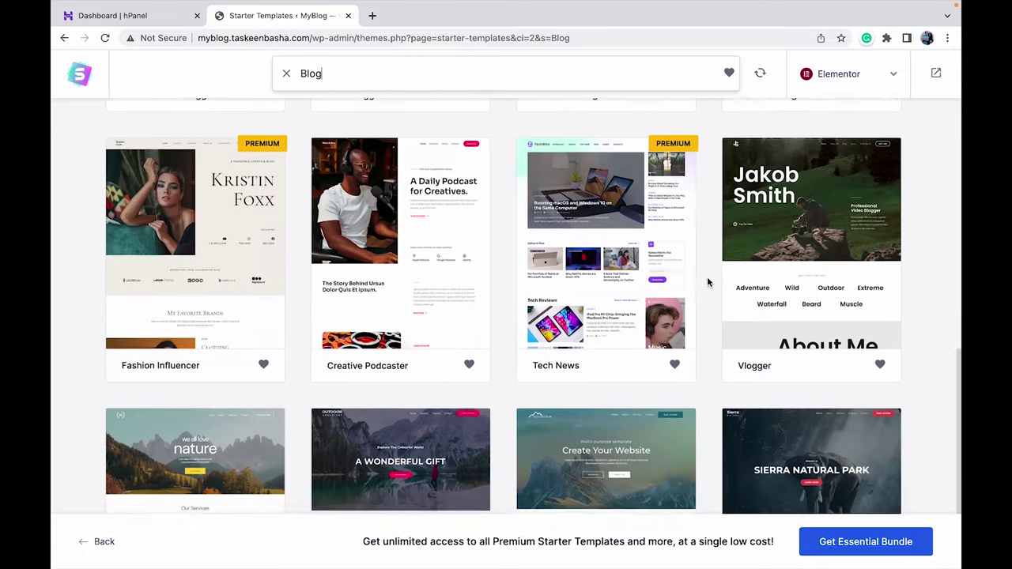
{"action": "left_click", "coordinate": [796, 351]}
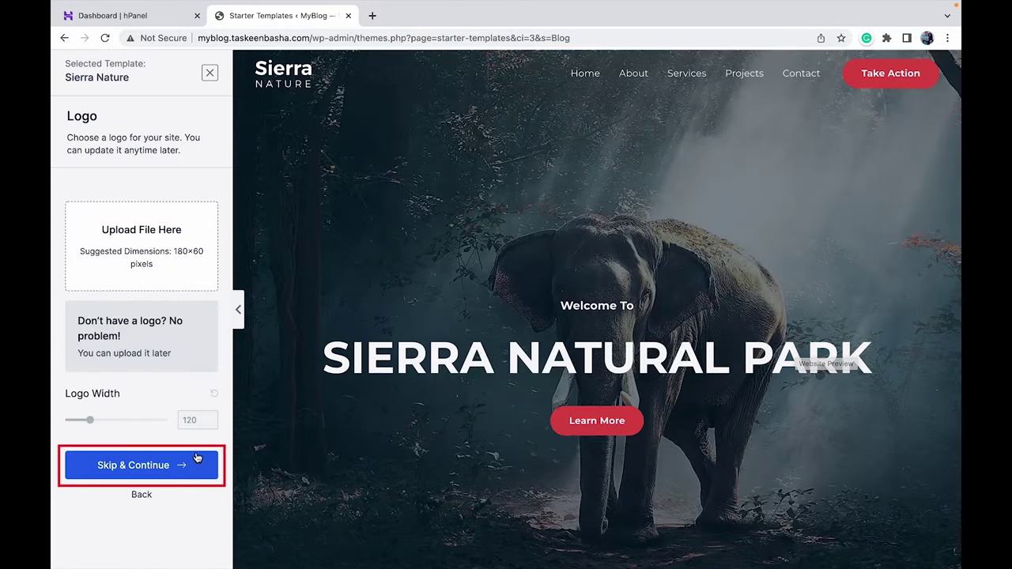
Skip the logo, continue with the template's styling, fill in the first name with Beginner and My Client, and submit to build the website
{"action": "left_click", "coordinate": [197, 458]}
{"action": "scroll", "coordinate": [142, 355], "scroll_direction": "down", "scroll_amount": 5}
{"action": "left_click", "coordinate": [138, 499]}
{"action": "type", "text": "Taskeen"}
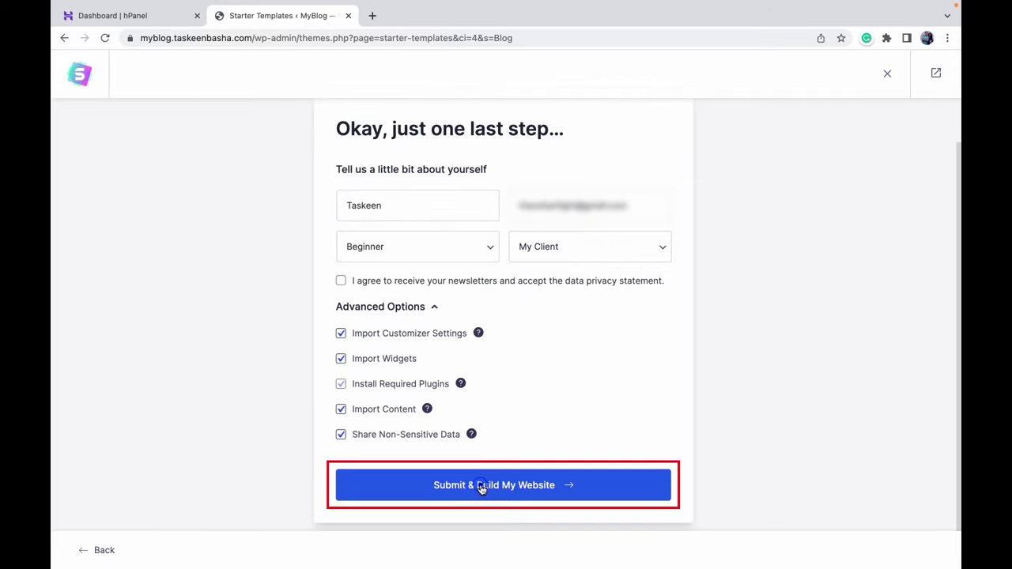
{"action": "left_click", "coordinate": [480, 486]}
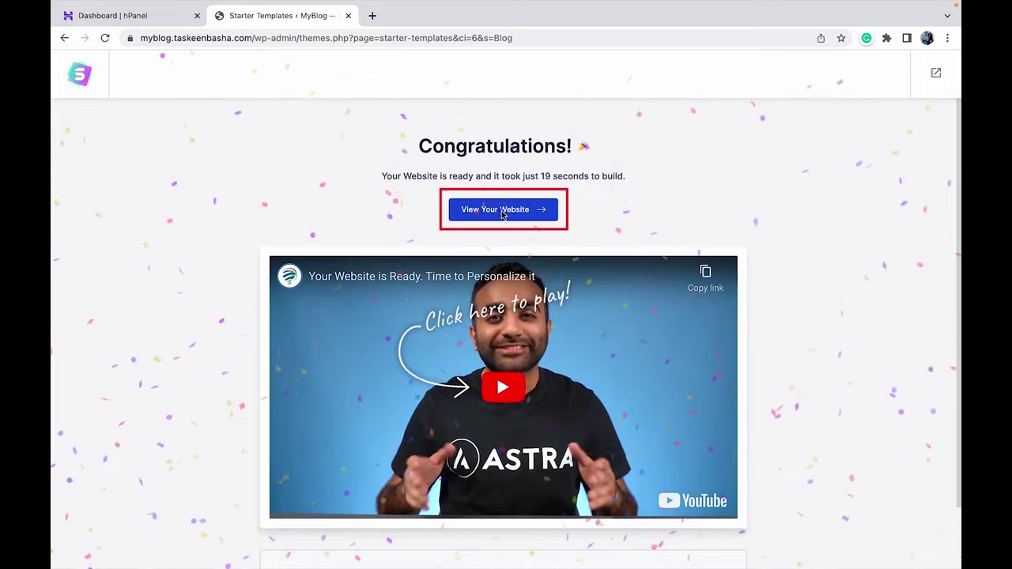
View the newly built MyBlog homepage and open the site in the theme customizer
{"action": "left_click", "coordinate": [501, 210]}
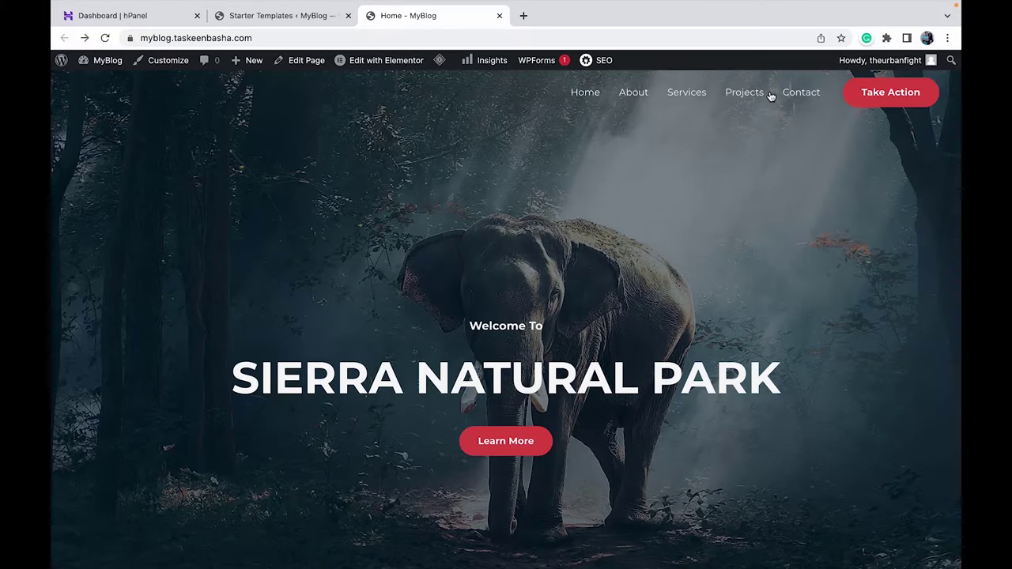
{"action": "left_click", "coordinate": [168, 61]}
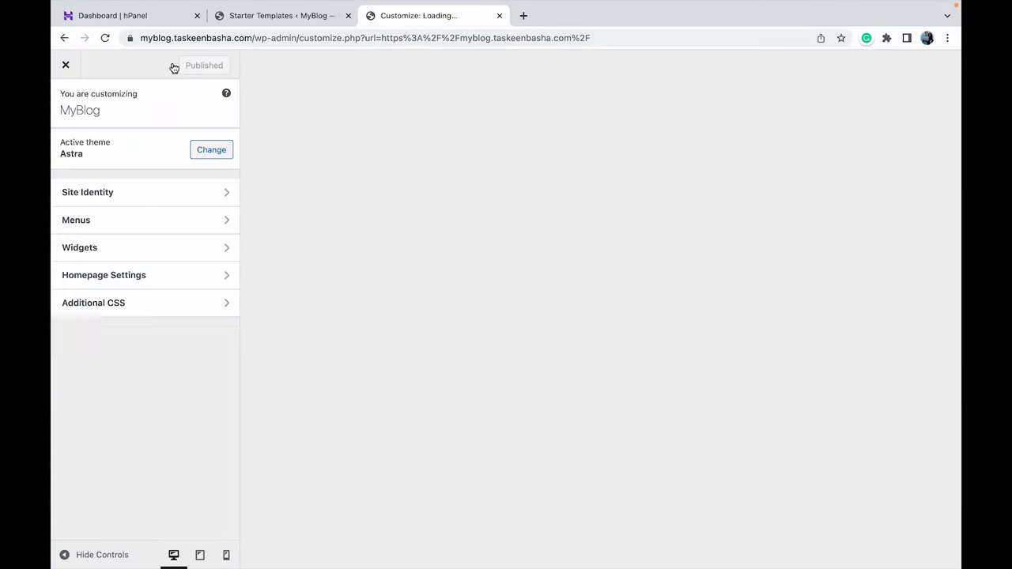